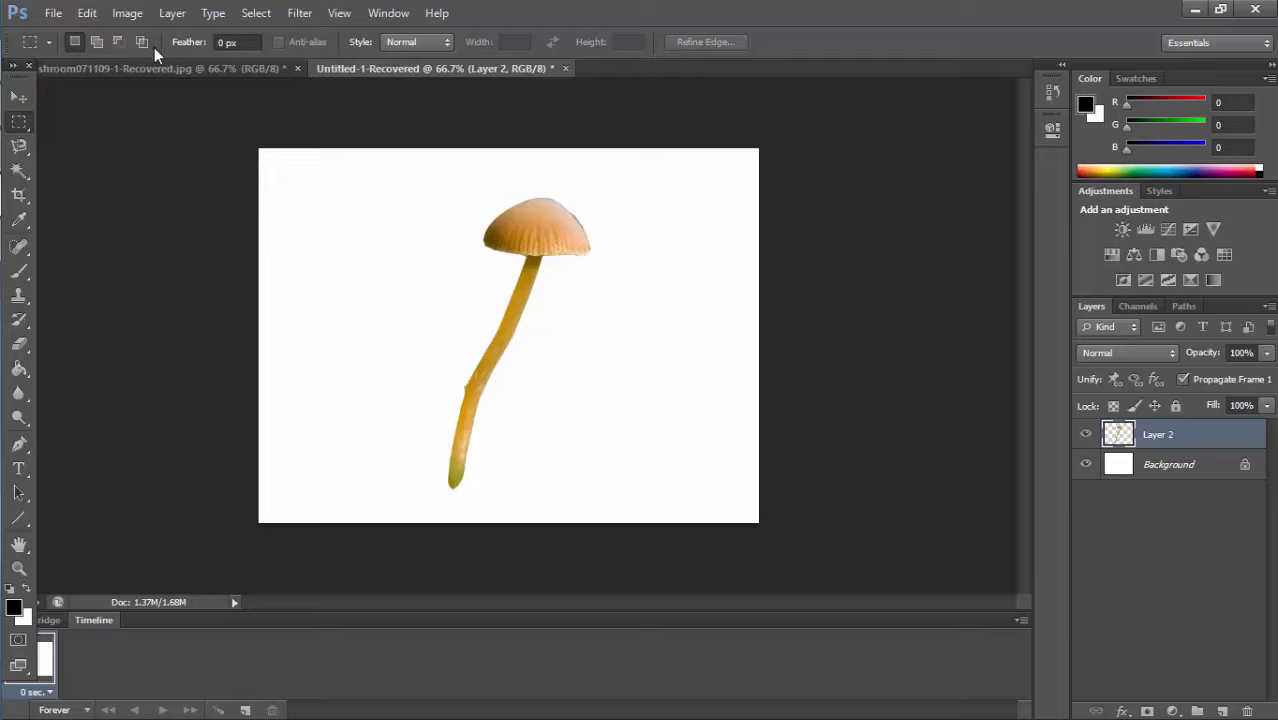
Draw a rectangular marquee beside the mushroom cap, add an overlapping rectangle, and subtract one about 2.44 by 1.67 in.
{"action": "left_click_drag", "start_coordinate": [359, 239], "coordinate": [445, 298]}
{"action": "left_click", "coordinate": [96, 42]}
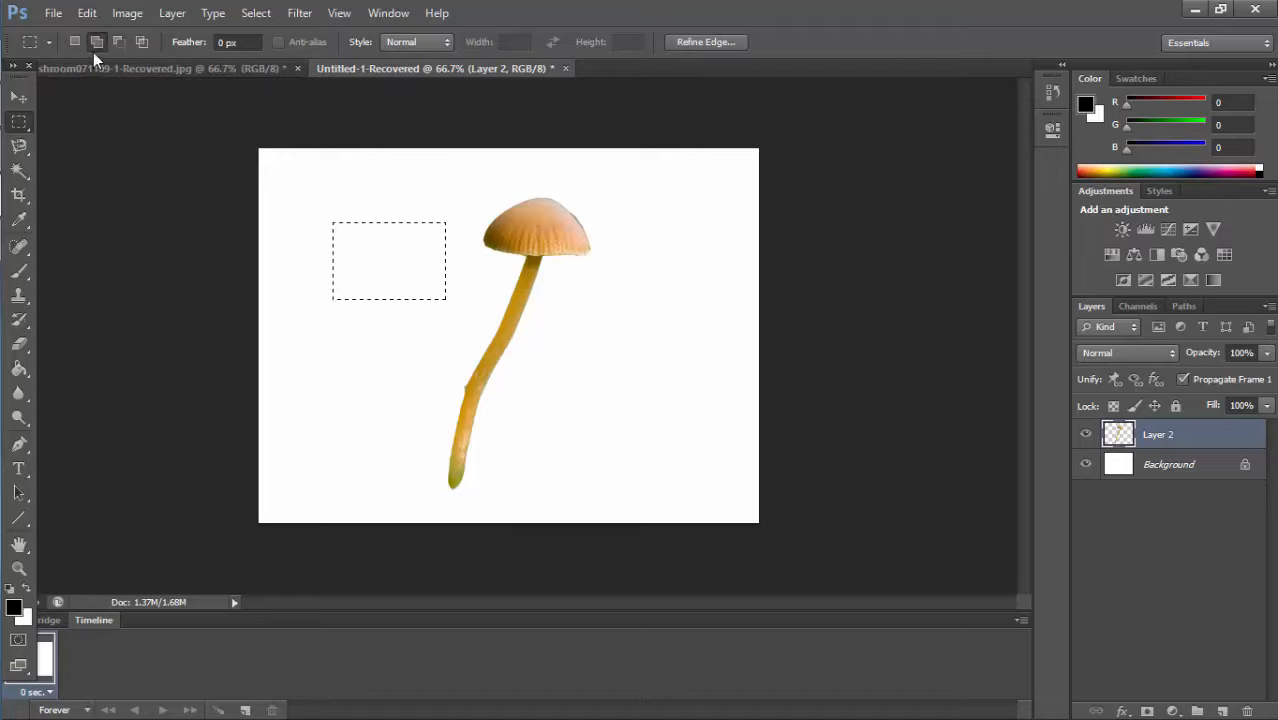
{"action": "left_click_drag", "start_coordinate": [476, 328], "coordinate": [405, 270]}
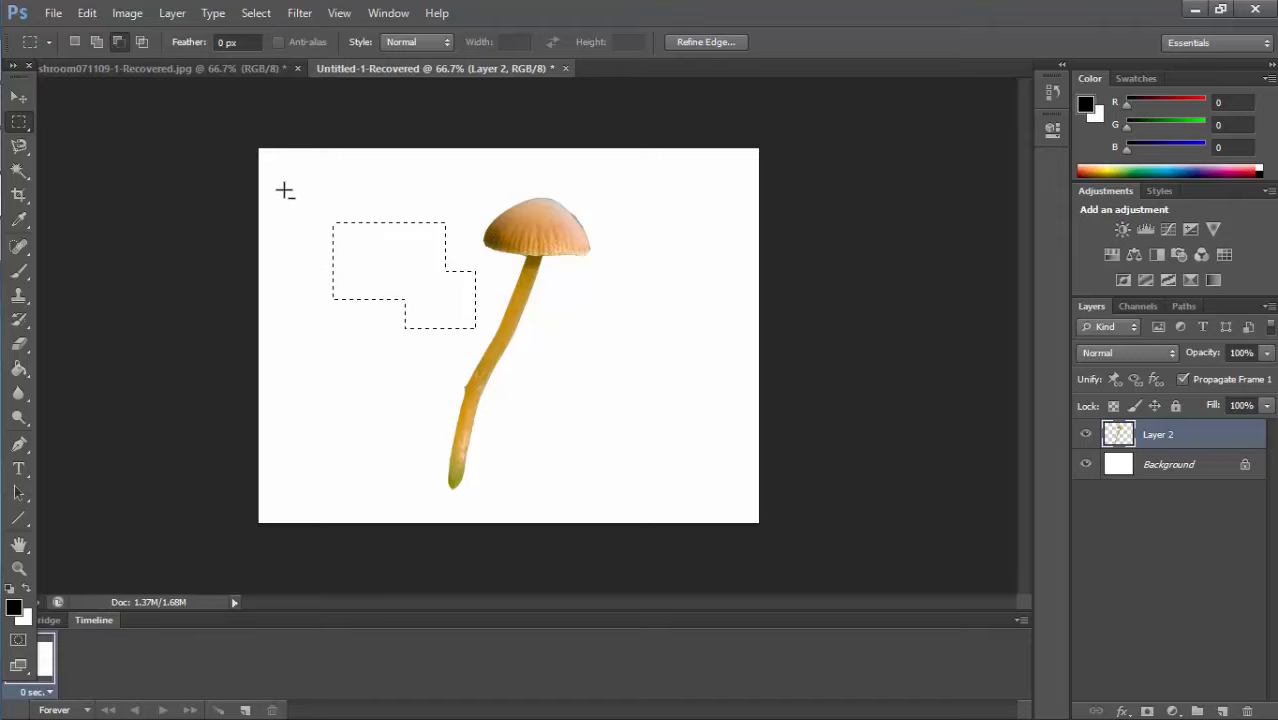
{"action": "left_click_drag", "start_coordinate": [284, 189], "coordinate": [394, 264]}
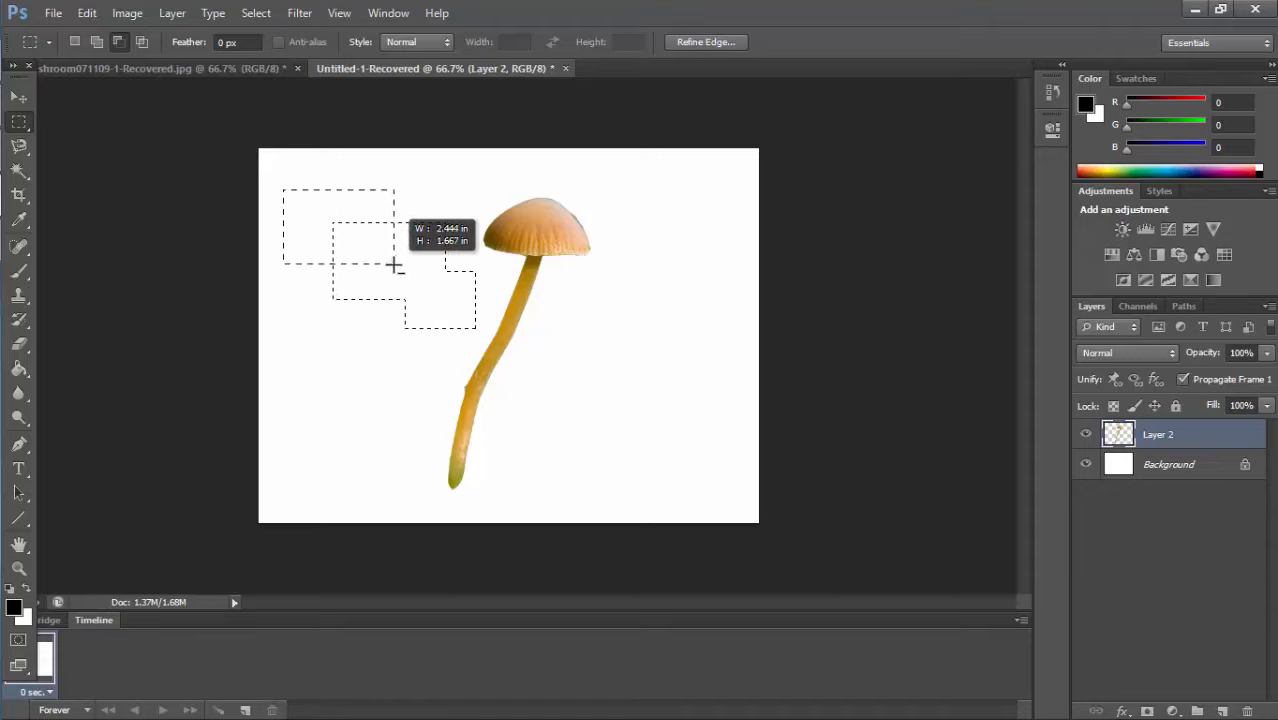
Intersect the marquee selection with two overlapping rectangles, keeping only a small rectangular area beside the mushroom.
{"action": "left_click", "coordinate": [141, 41]}
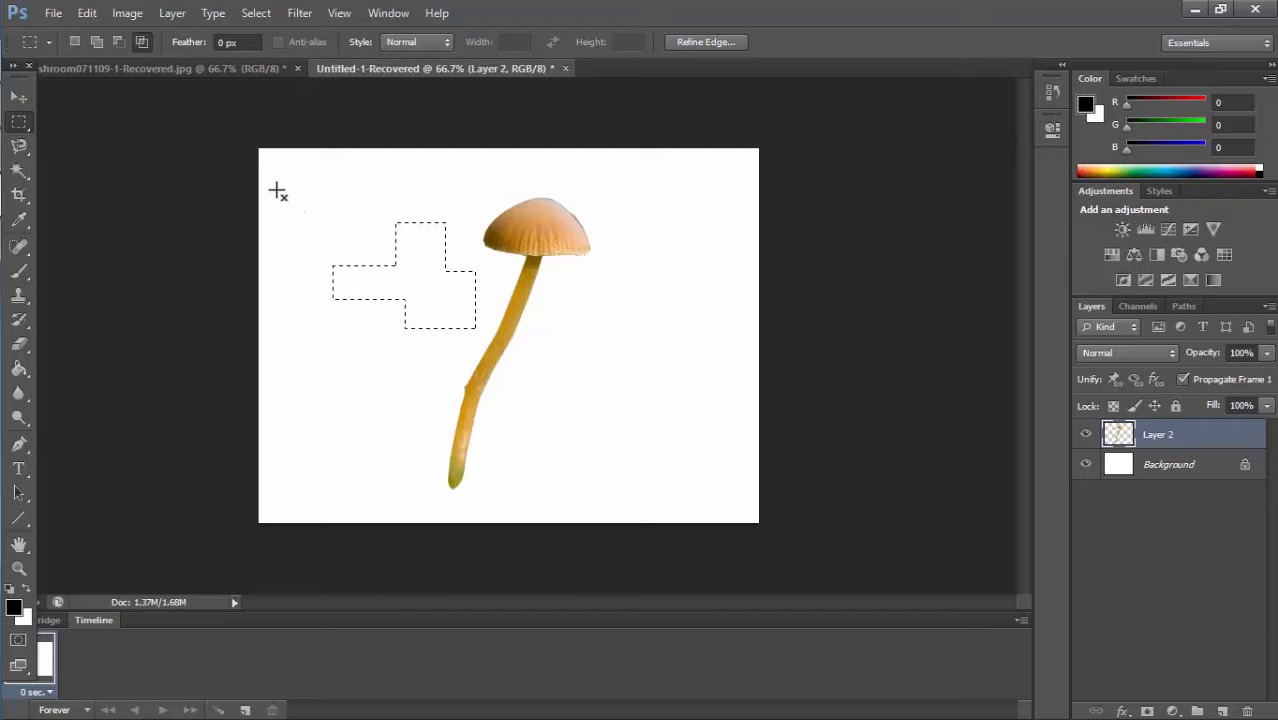
{"action": "left_click_drag", "start_coordinate": [272, 187], "coordinate": [377, 380]}
{"action": "left_click_drag", "start_coordinate": [405, 211], "coordinate": [320, 218]}
Switch to the Magnetic Lasso tool and clear the rectangular selection from the canvas.
{"action": "right_click", "coordinate": [23, 148]}
{"action": "right_click", "coordinate": [23, 148]}
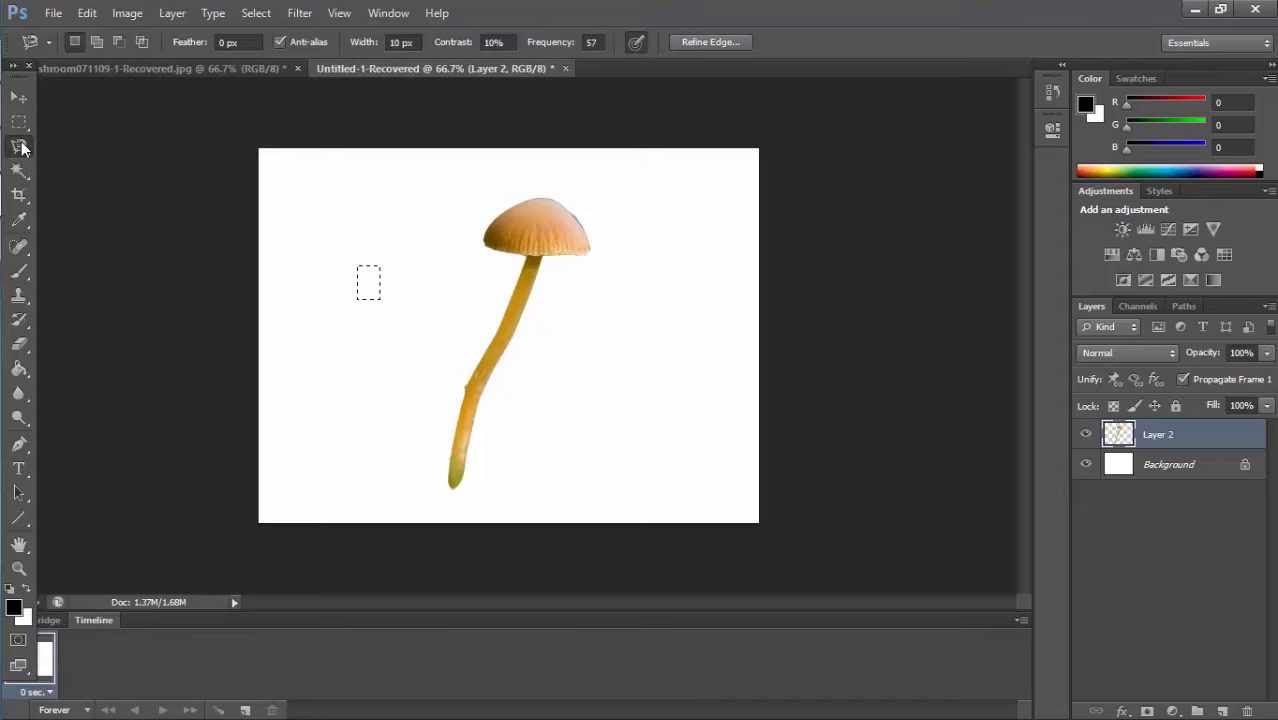
{"action": "left_click", "coordinate": [309, 223]}
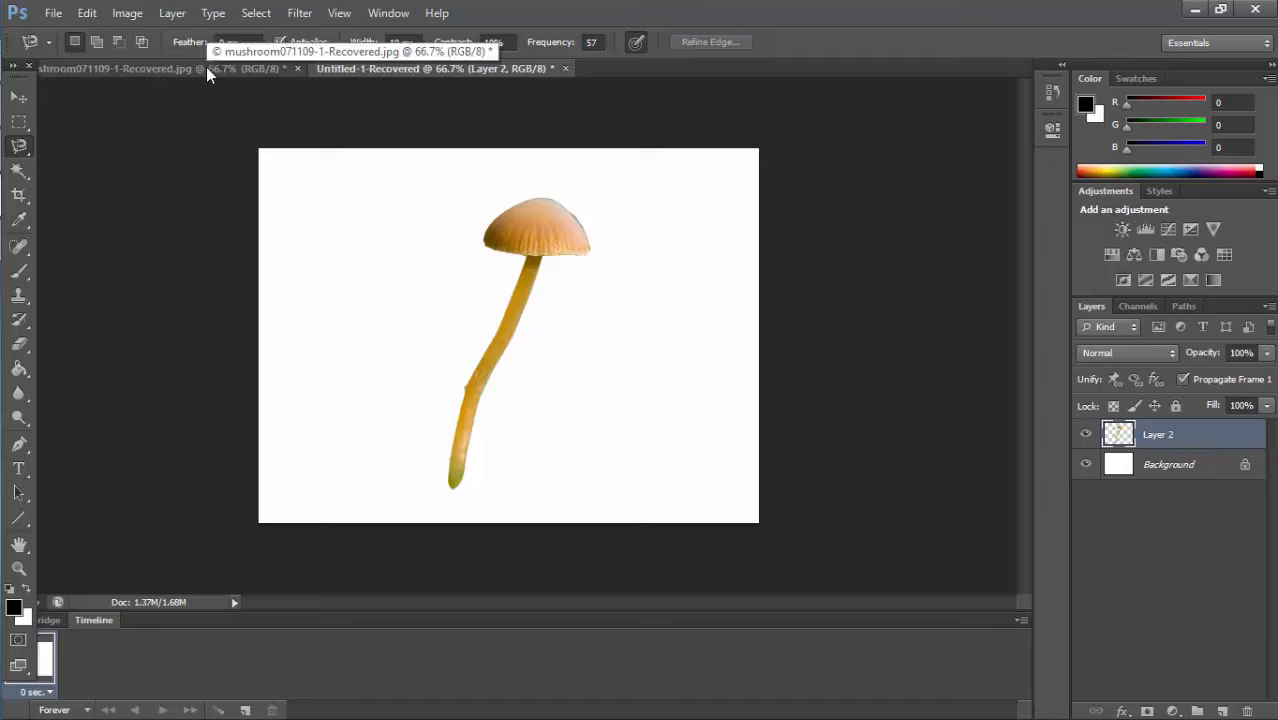
Select the white area around the mushroom with the Magic Wand tool at tolerance 32.
{"action": "left_click", "coordinate": [22, 177]}
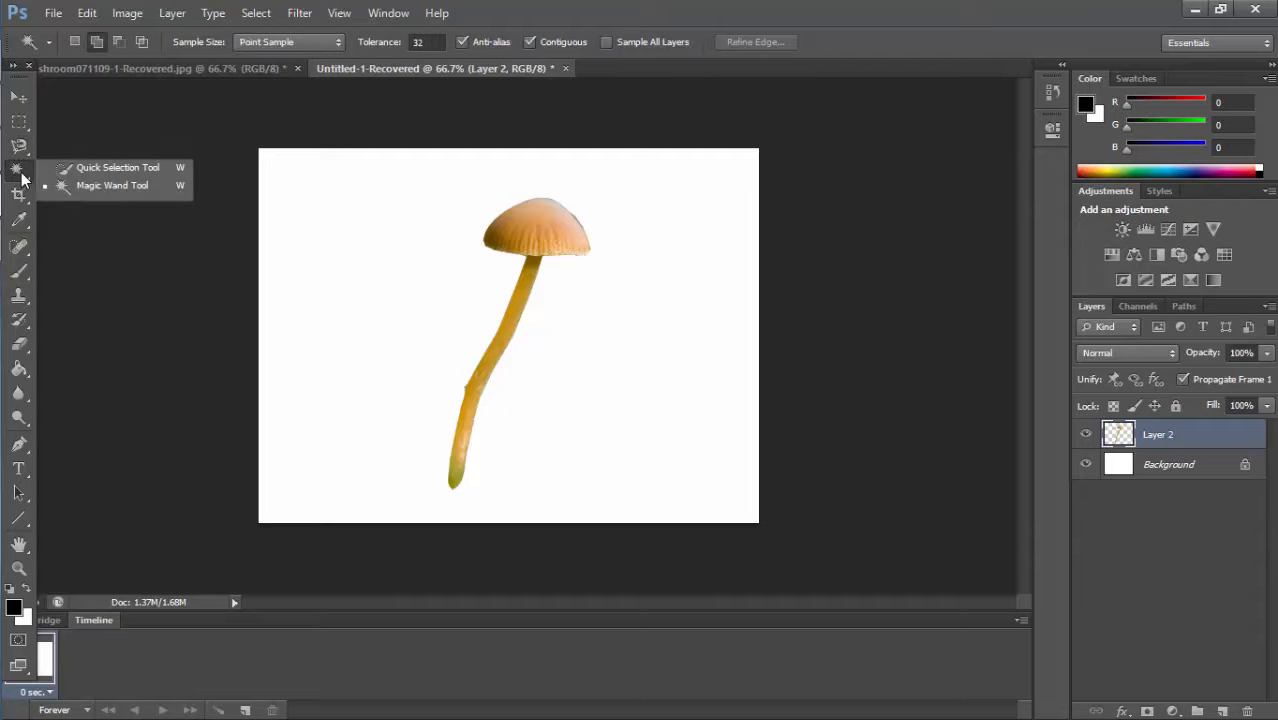
{"action": "left_click", "coordinate": [22, 178]}
{"action": "left_click", "coordinate": [104, 190]}
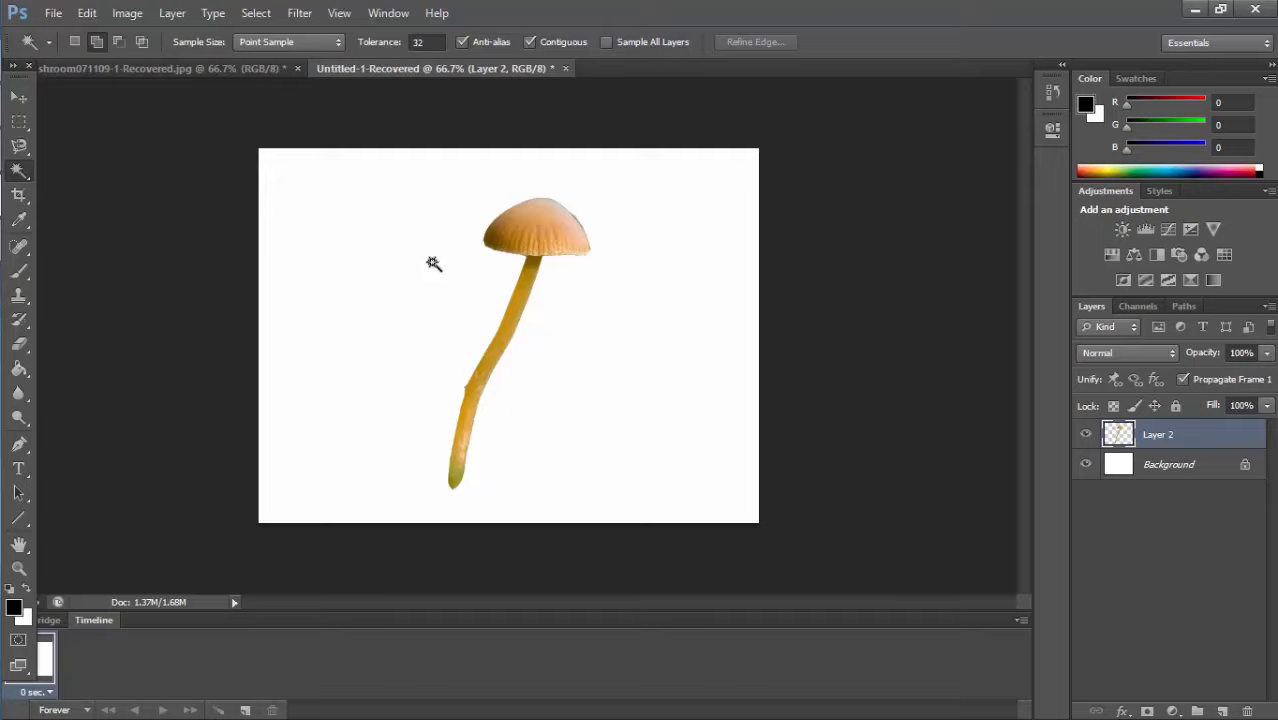
{"action": "left_click", "coordinate": [414, 294]}
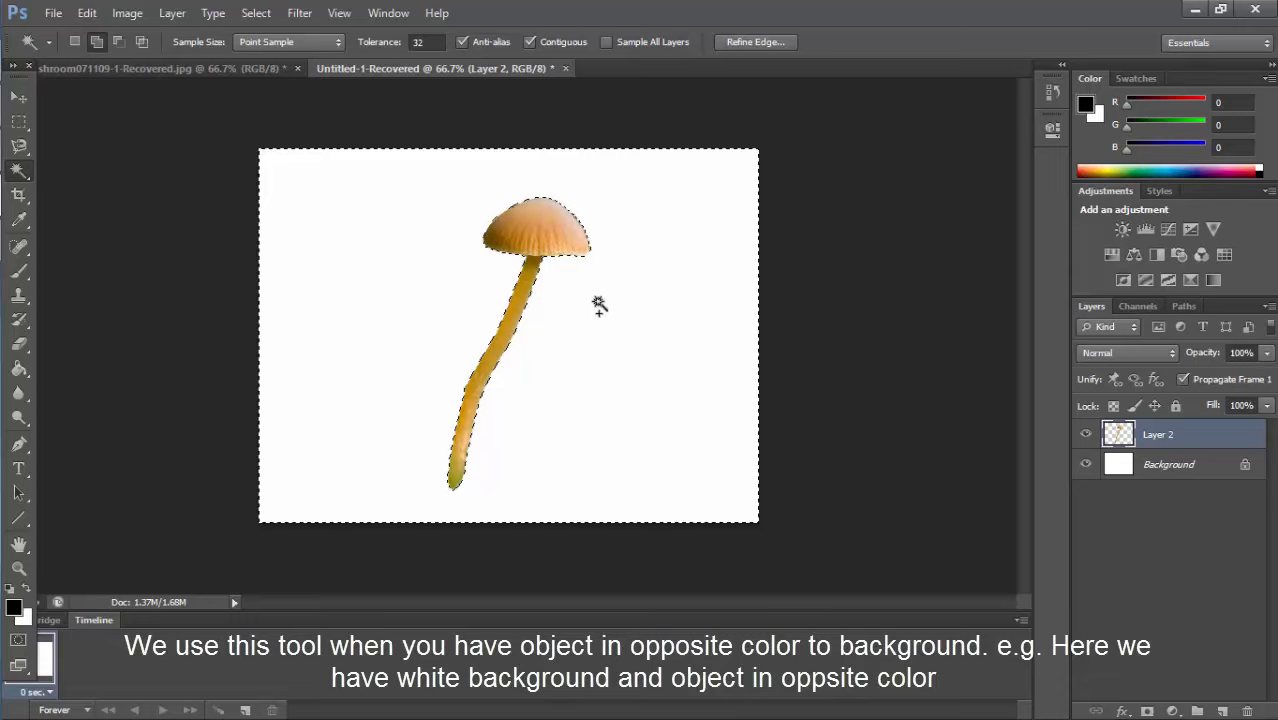
Invert the selection to the mushroom and move the mushroom left and slightly up on the canvas.
{"action": "left_click", "coordinate": [257, 15]}
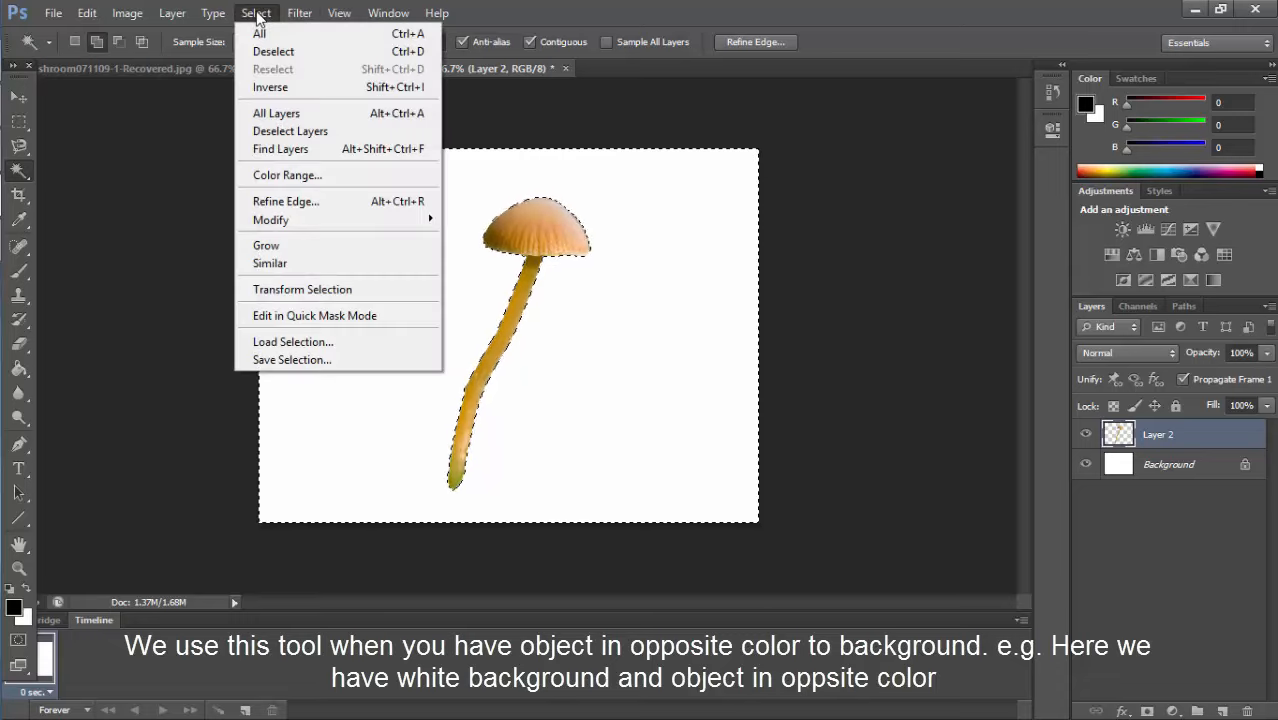
{"action": "left_click", "coordinate": [293, 87]}
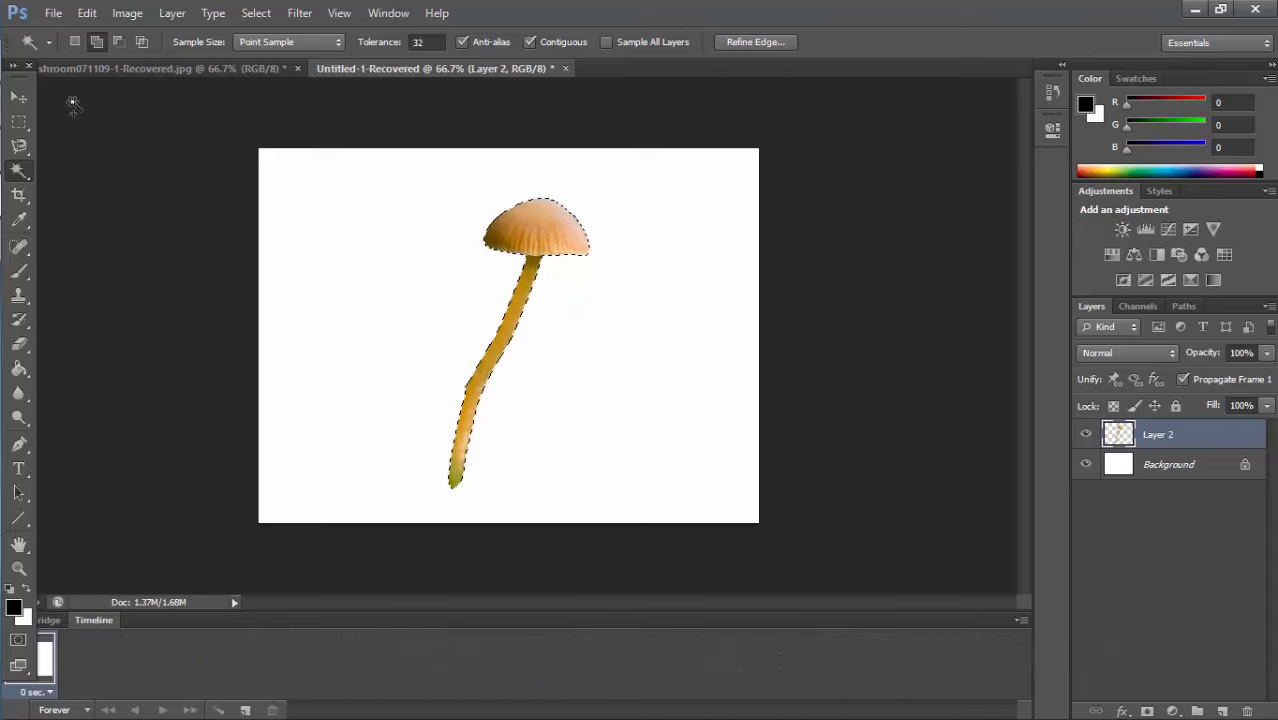
{"action": "left_click", "coordinate": [19, 97]}
{"action": "left_click_drag", "start_coordinate": [546, 232], "coordinate": [490, 223]}
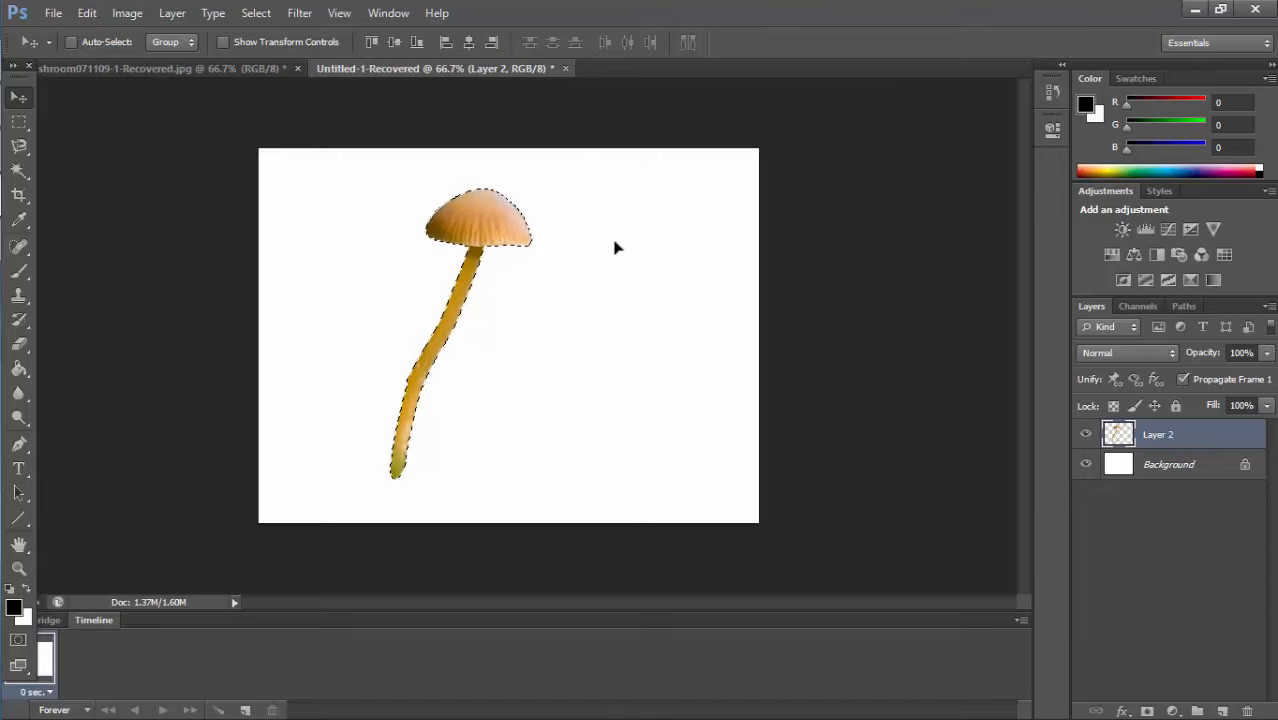
Sample several colours from the mushroom's cap and stem with the Eyedropper, finishing with white from the background as the foreground colour.
{"action": "left_click", "coordinate": [27, 219]}
{"action": "left_click", "coordinate": [474, 205]}
{"action": "left_click", "coordinate": [448, 227]}
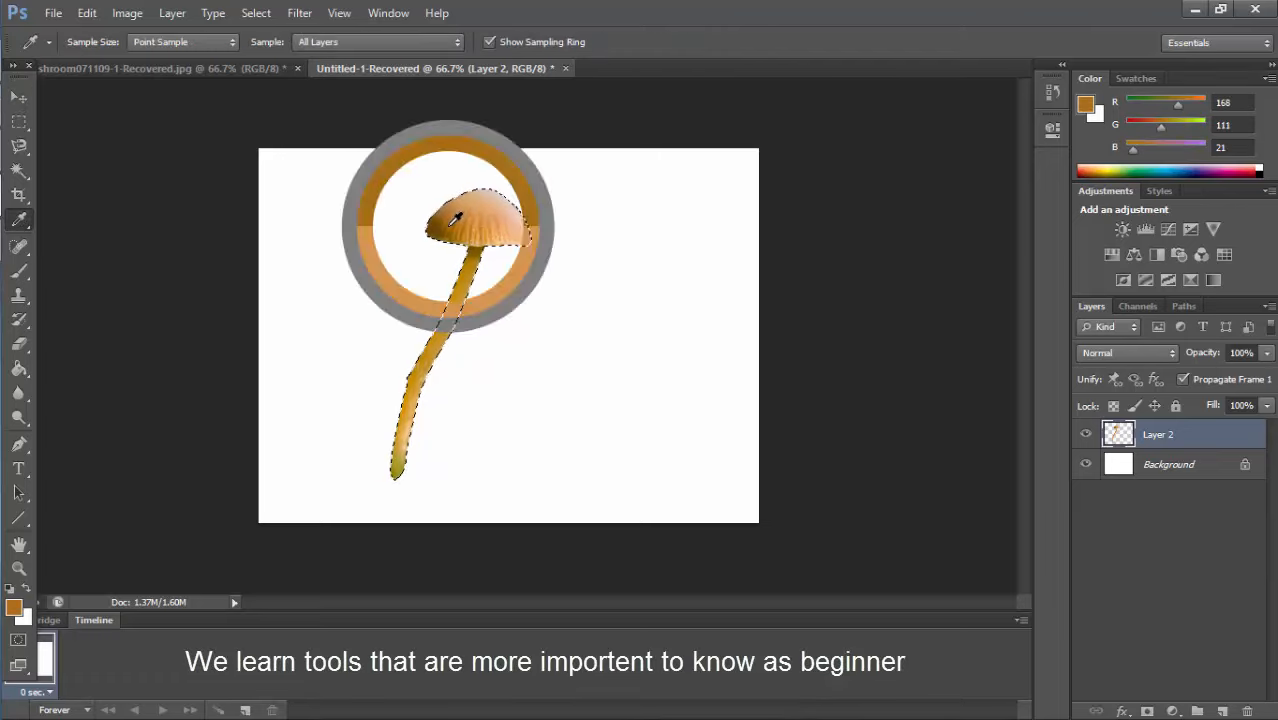
{"action": "left_click_drag", "start_coordinate": [402, 398], "coordinate": [440, 345]}
{"action": "left_click_drag", "start_coordinate": [485, 257], "coordinate": [449, 222]}
{"action": "left_click", "coordinate": [443, 231]}
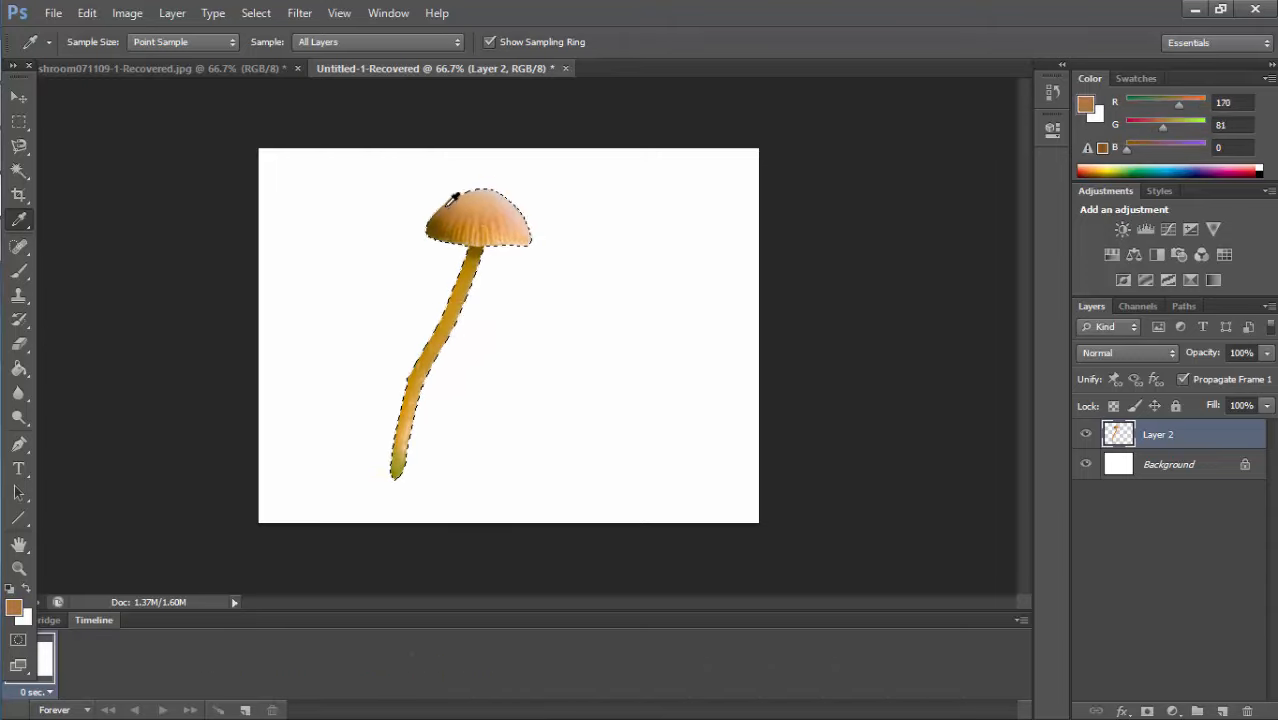
{"action": "left_click", "coordinate": [480, 204]}
{"action": "left_click", "coordinate": [512, 226]}
{"action": "left_click", "coordinate": [684, 230]}
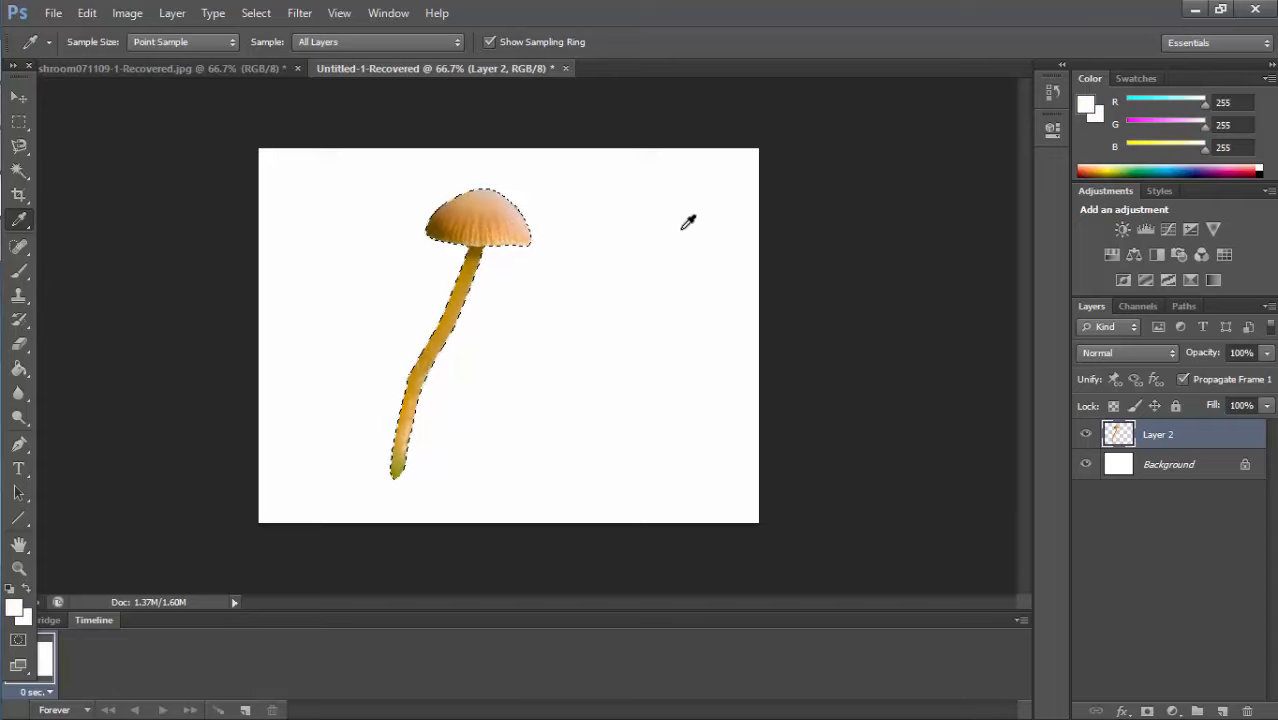
Clear the selection around the mushroom and activate the Spot Healing Brush tool in Content-Aware mode.
{"action": "left_click", "coordinate": [18, 246]}
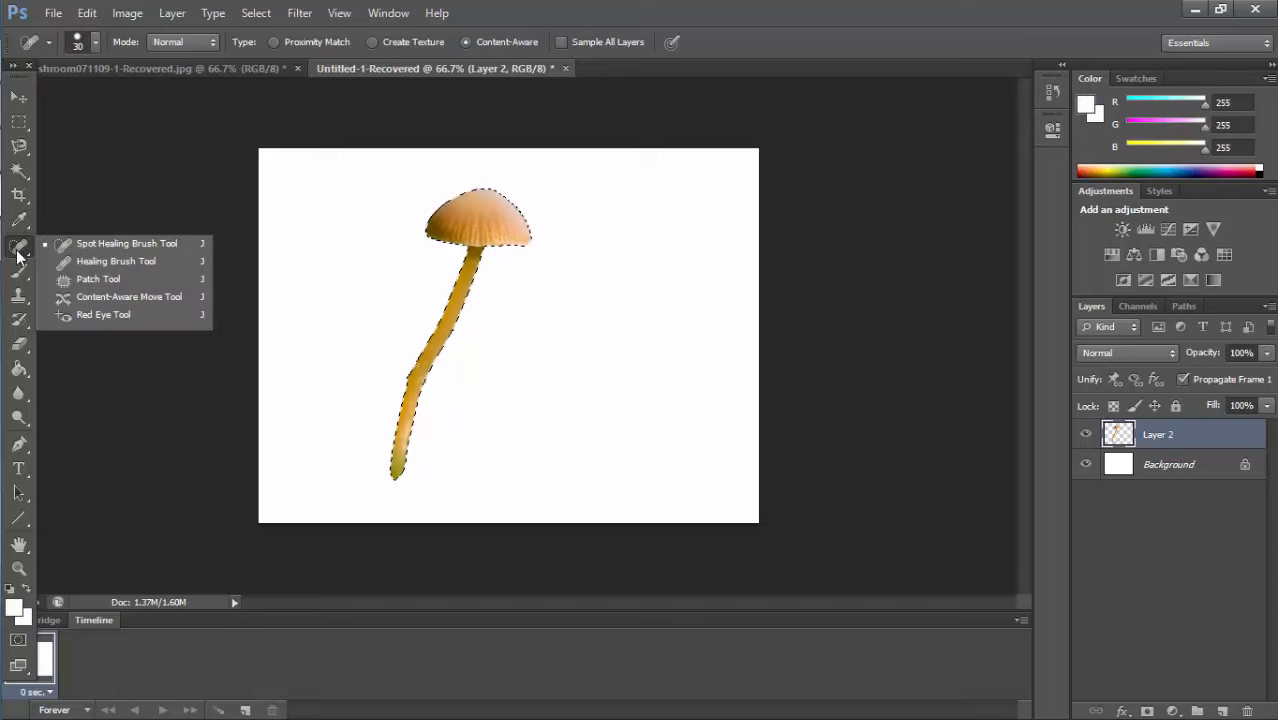
{"action": "left_click", "coordinate": [19, 145]}
{"action": "left_click", "coordinate": [322, 240]}
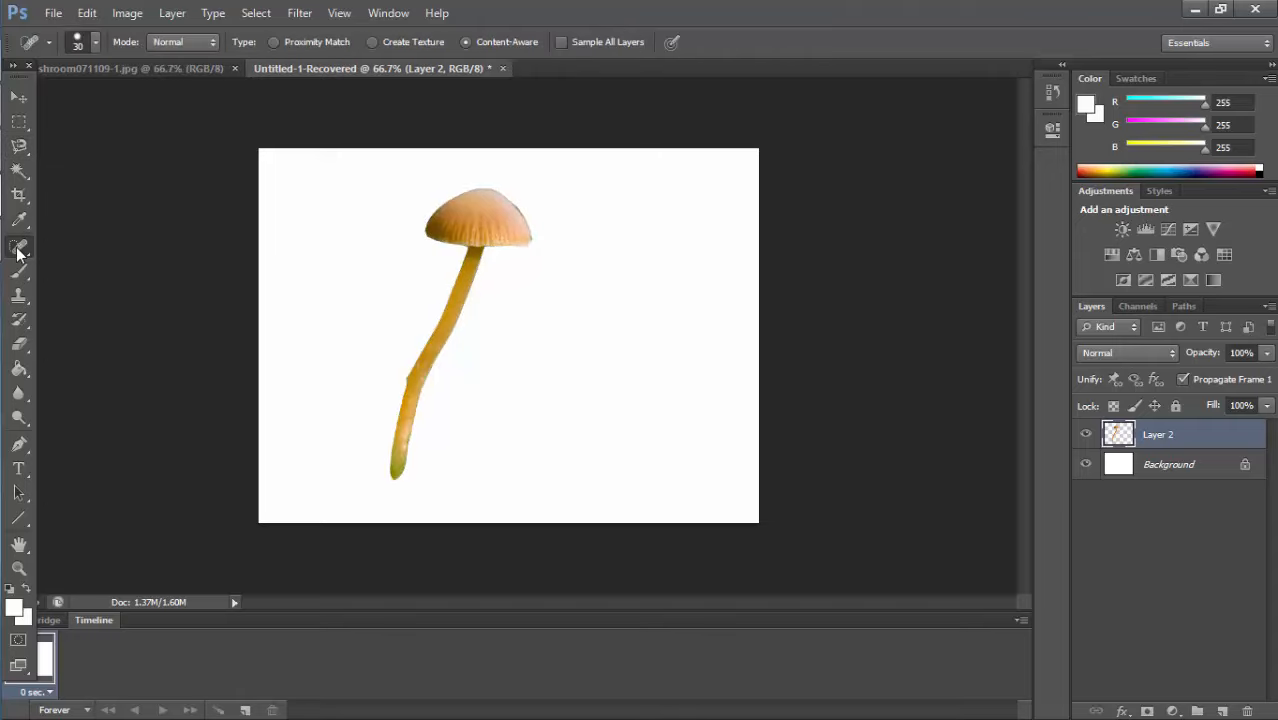
{"action": "left_click", "coordinate": [17, 249]}
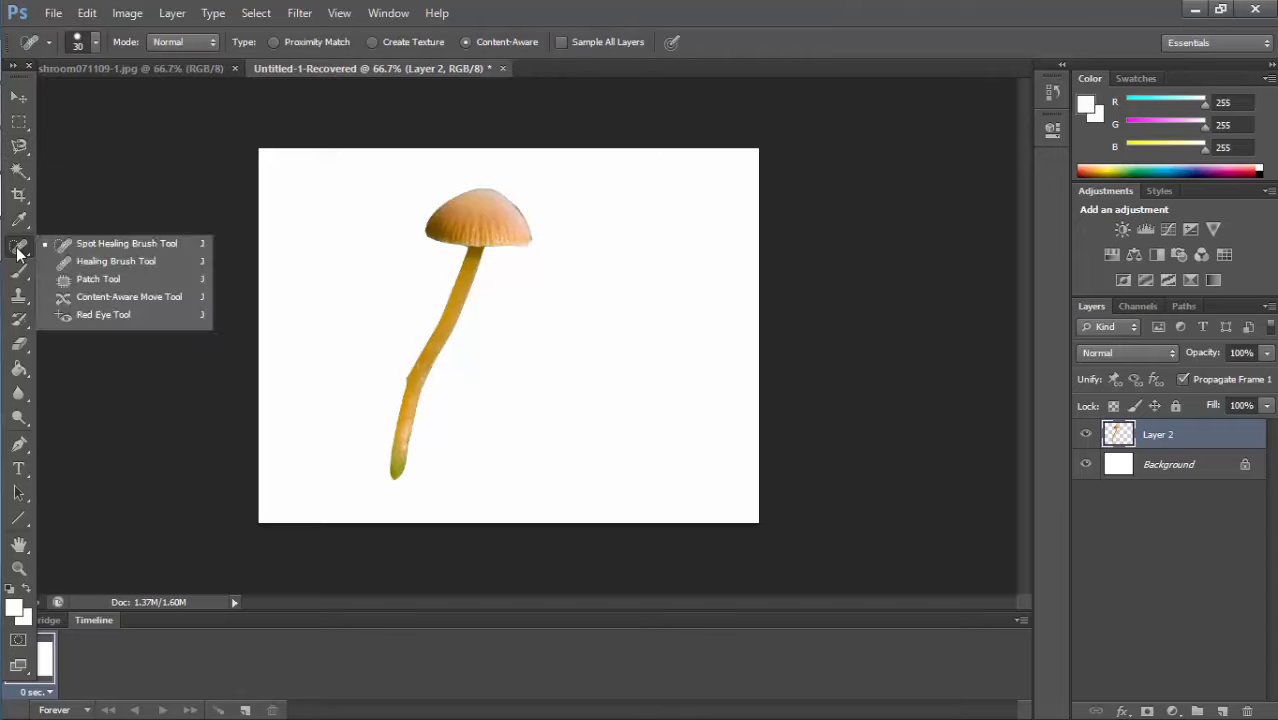
{"action": "left_click", "coordinate": [17, 249]}
{"action": "left_click", "coordinate": [17, 249]}
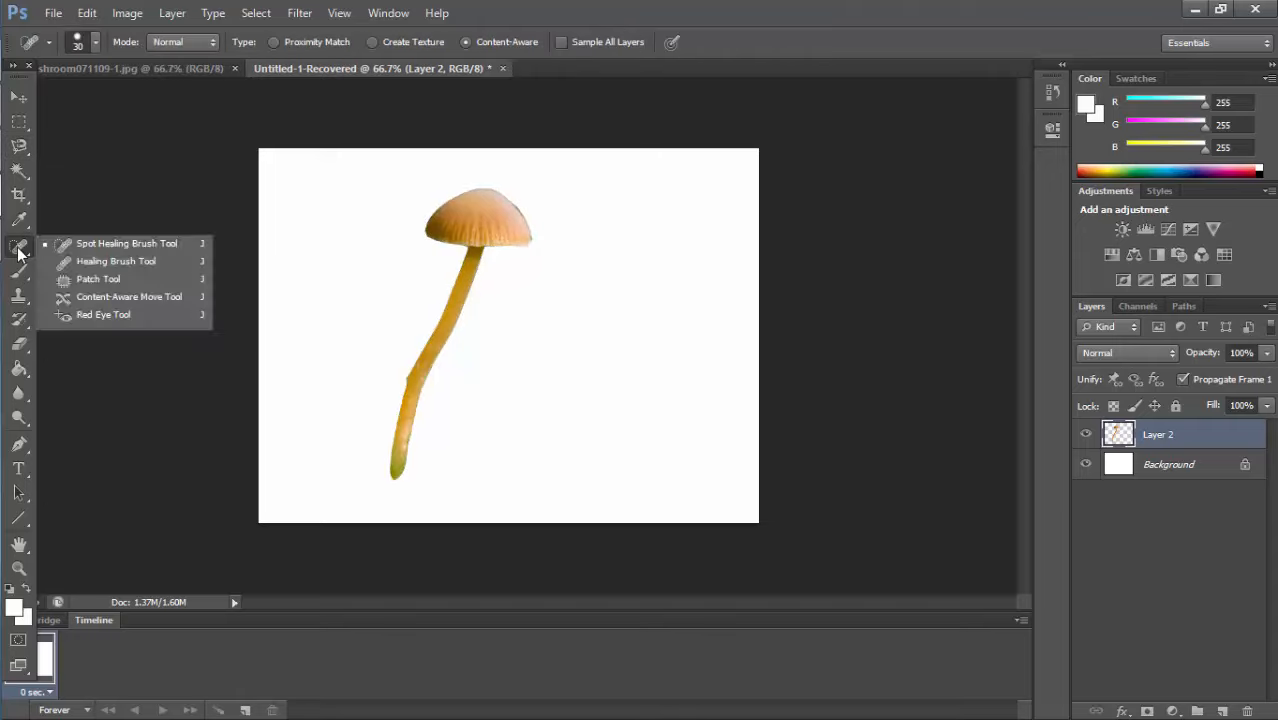
Switch to the mushroom071109-1.jpg photo and remove the upper part of the stem with the Spot Healing Brush at size 40.
{"action": "left_click", "coordinate": [165, 73]}
{"action": "left_click", "coordinate": [164, 72]}
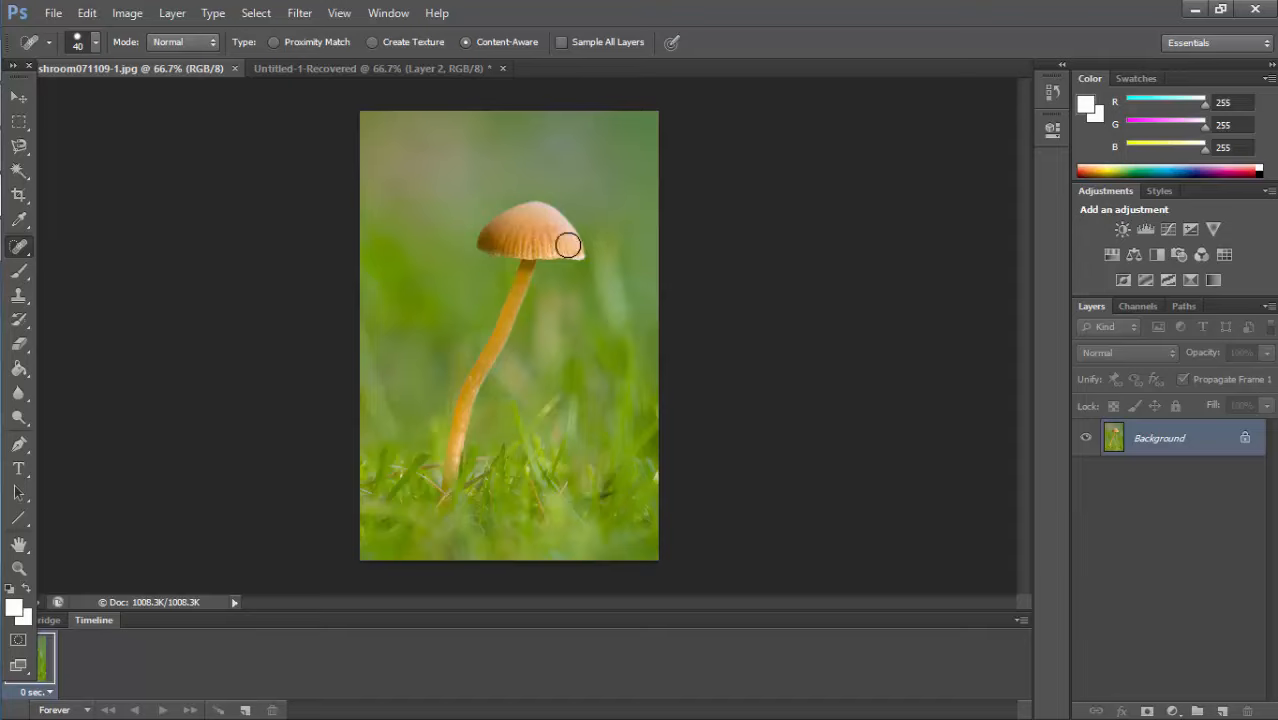
{"action": "left_click_drag", "start_coordinate": [519, 280], "coordinate": [497, 338]}
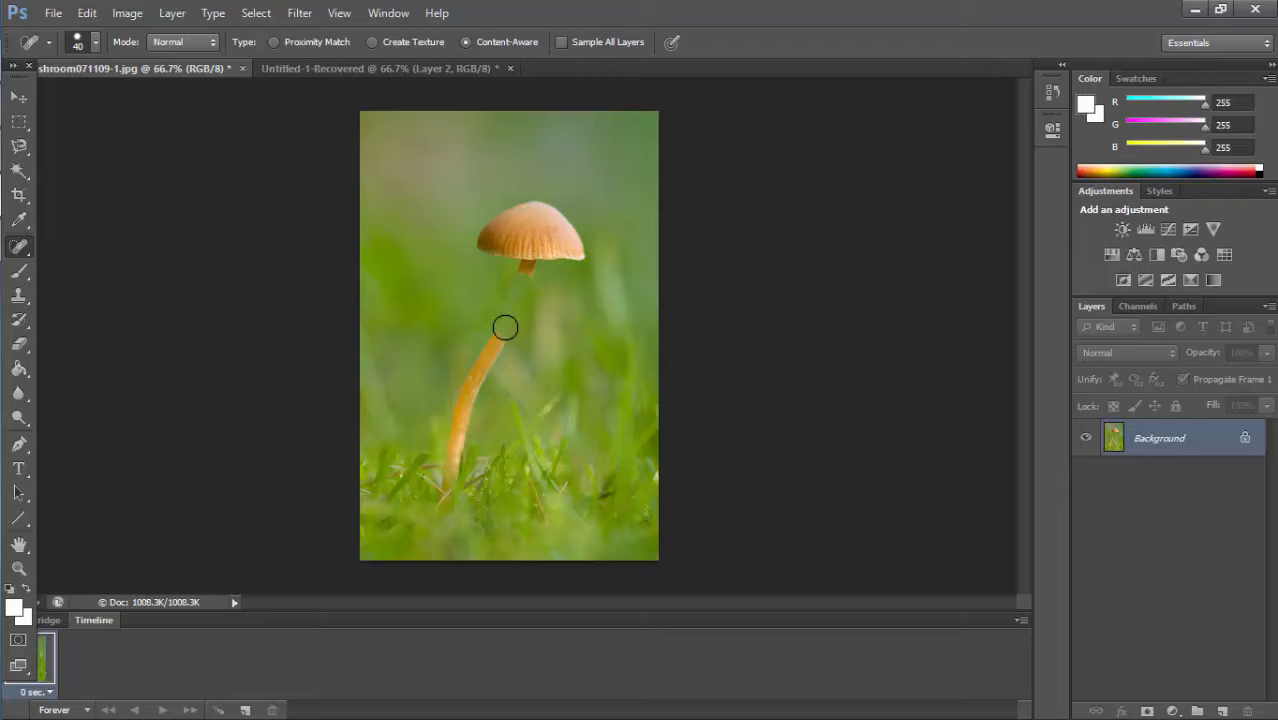
{"action": "left_click_drag", "start_coordinate": [505, 328], "coordinate": [478, 381]}
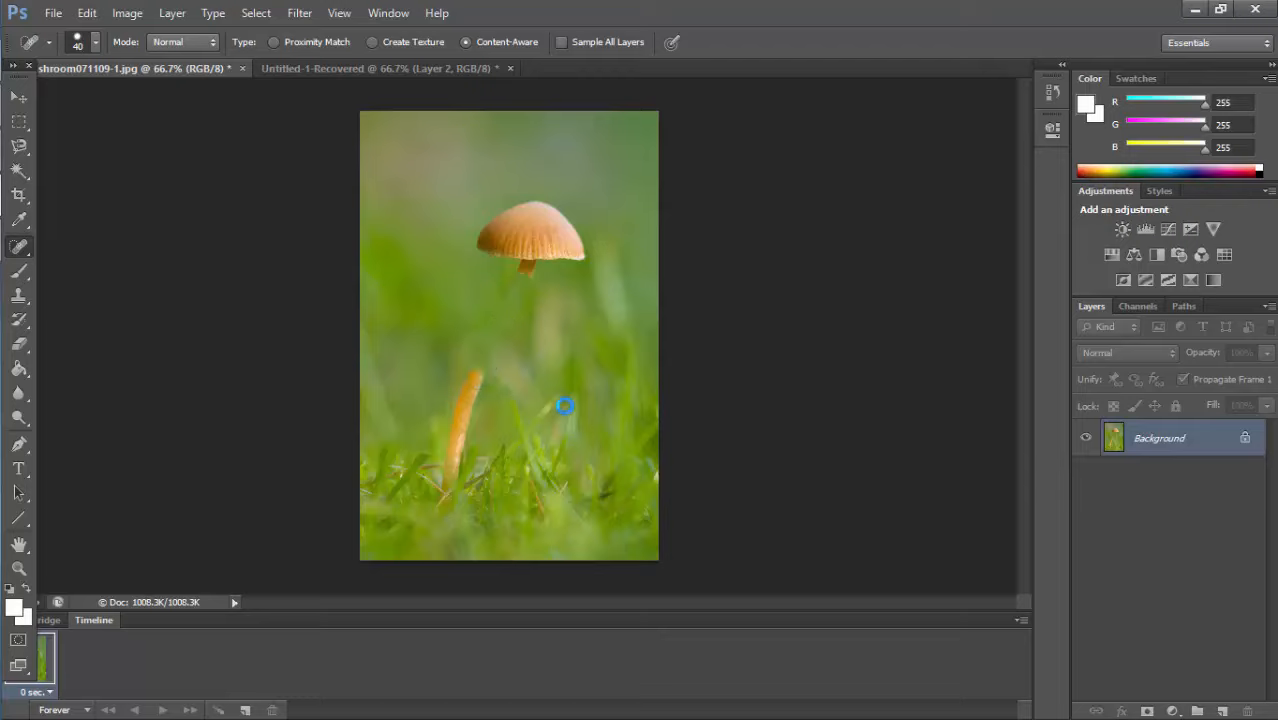
{"action": "left_click_drag", "start_coordinate": [512, 297], "coordinate": [527, 270]}
{"action": "left_click", "coordinate": [532, 268]}
{"action": "left_click_drag", "start_coordinate": [487, 360], "coordinate": [468, 391]}
Paint thick white strokes down beside the mushroom and across above its cap with the Brush tool's hard round 25 px tip.
{"action": "right_click", "coordinate": [20, 250]}
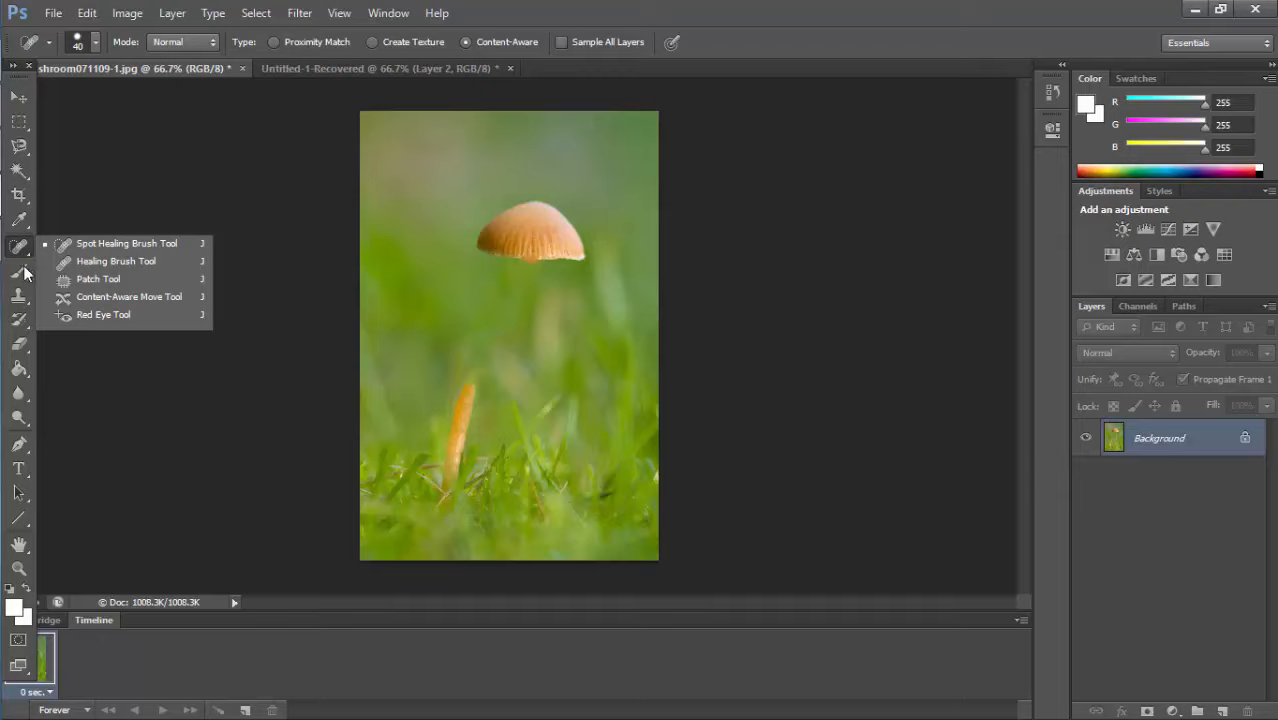
{"action": "left_click", "coordinate": [19, 270]}
{"action": "left_click", "coordinate": [19, 270]}
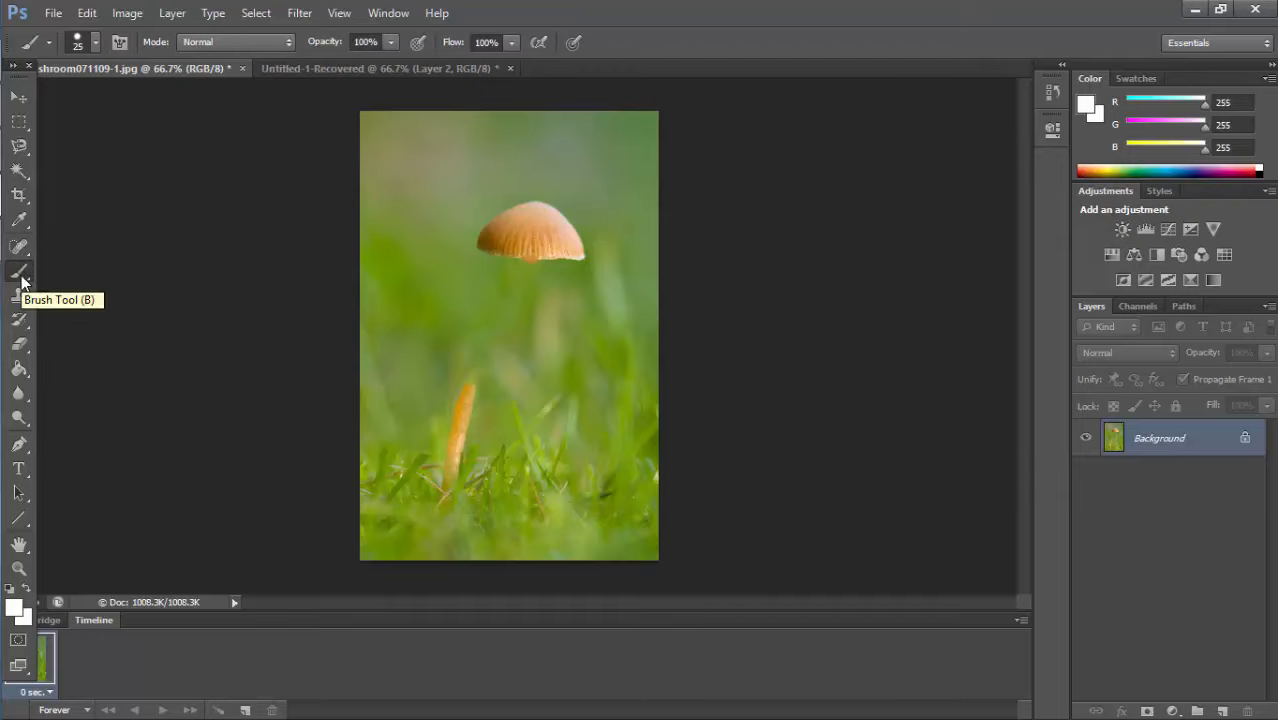
{"action": "left_click", "coordinate": [21, 280]}
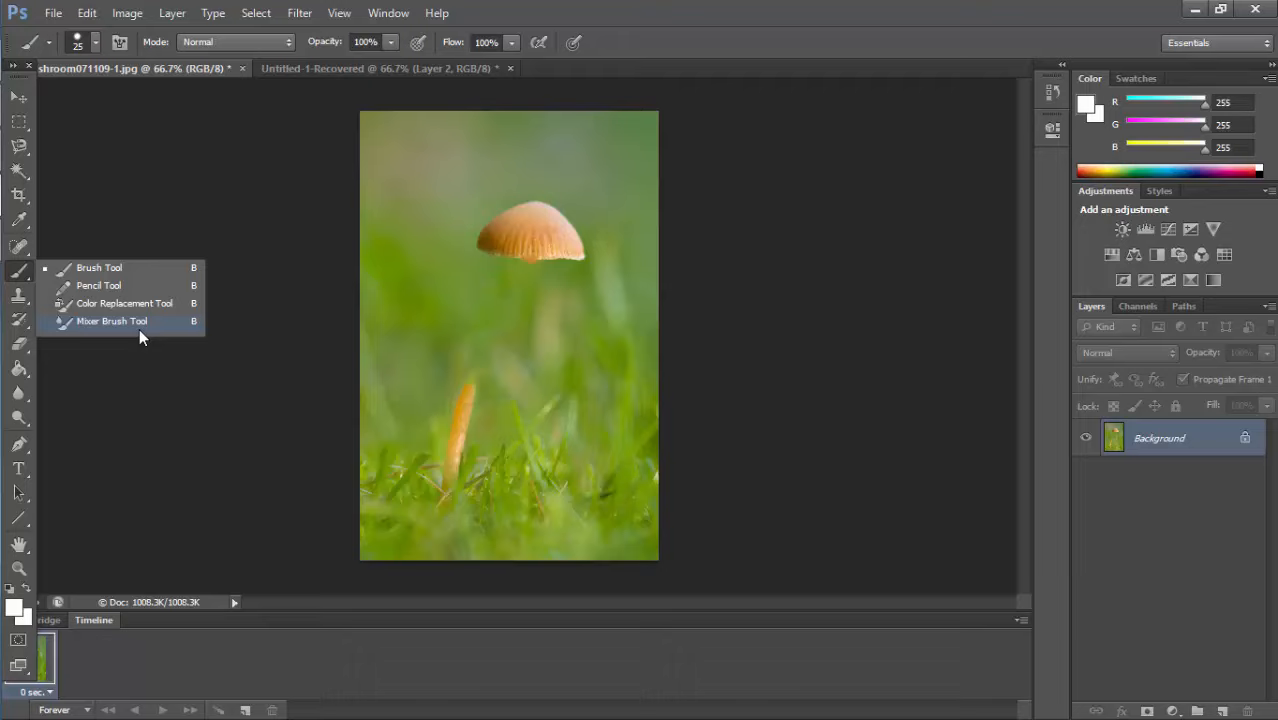
{"action": "left_click", "coordinate": [98, 270]}
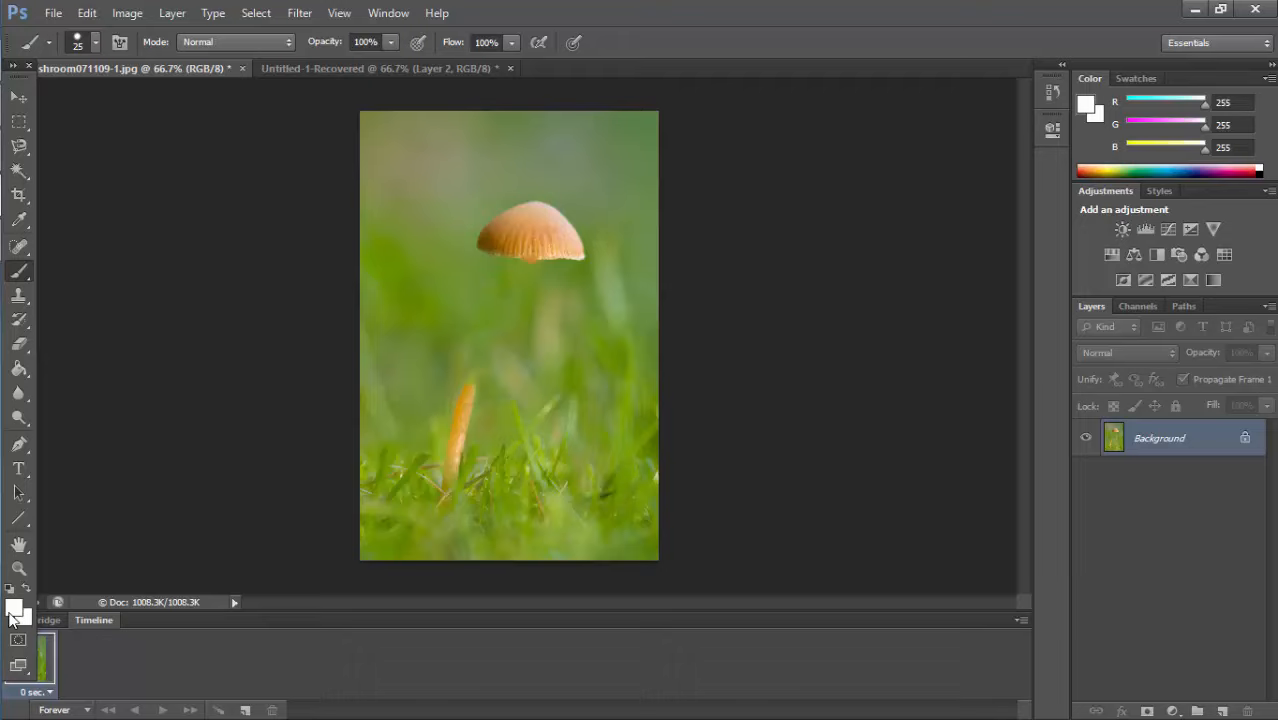
{"action": "left_click", "coordinate": [95, 43]}
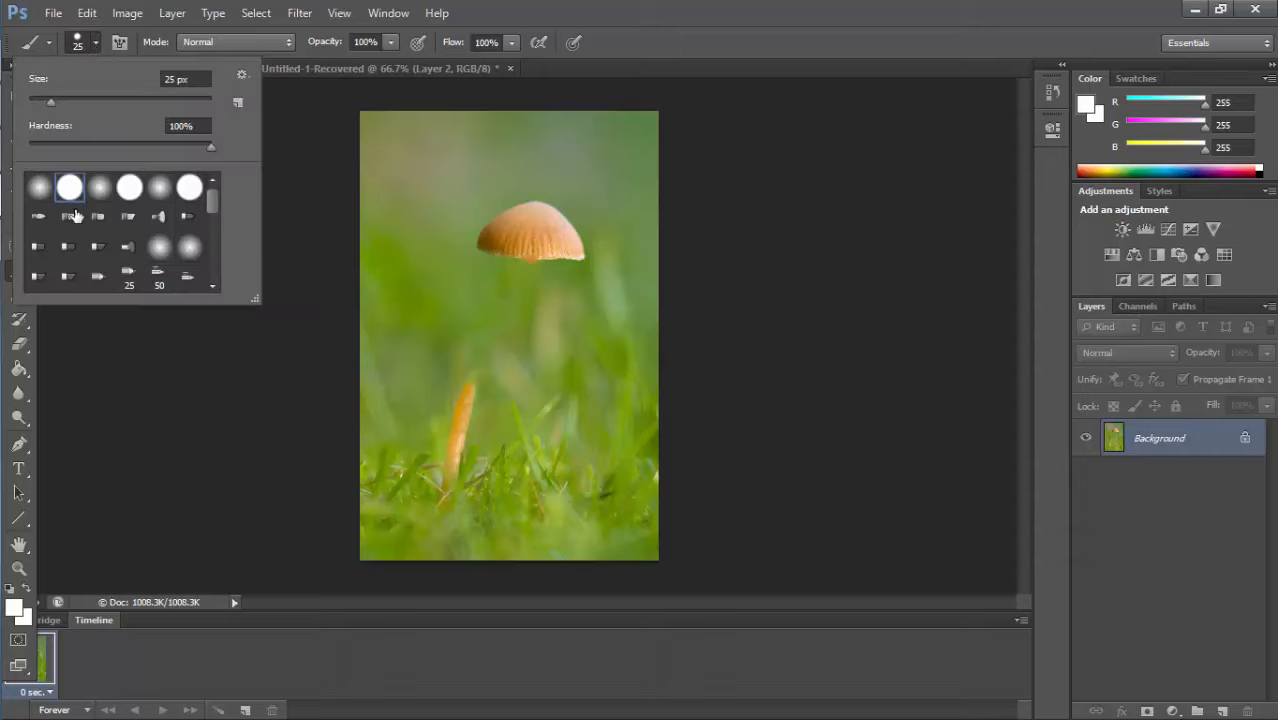
{"action": "mouse_move", "coordinate": [215, 198]}
{"action": "left_mouse_down"}
{"action": "mouse_move", "coordinate": [215, 266]}
{"action": "mouse_move", "coordinate": [216, 196]}
{"action": "left_mouse_up"}
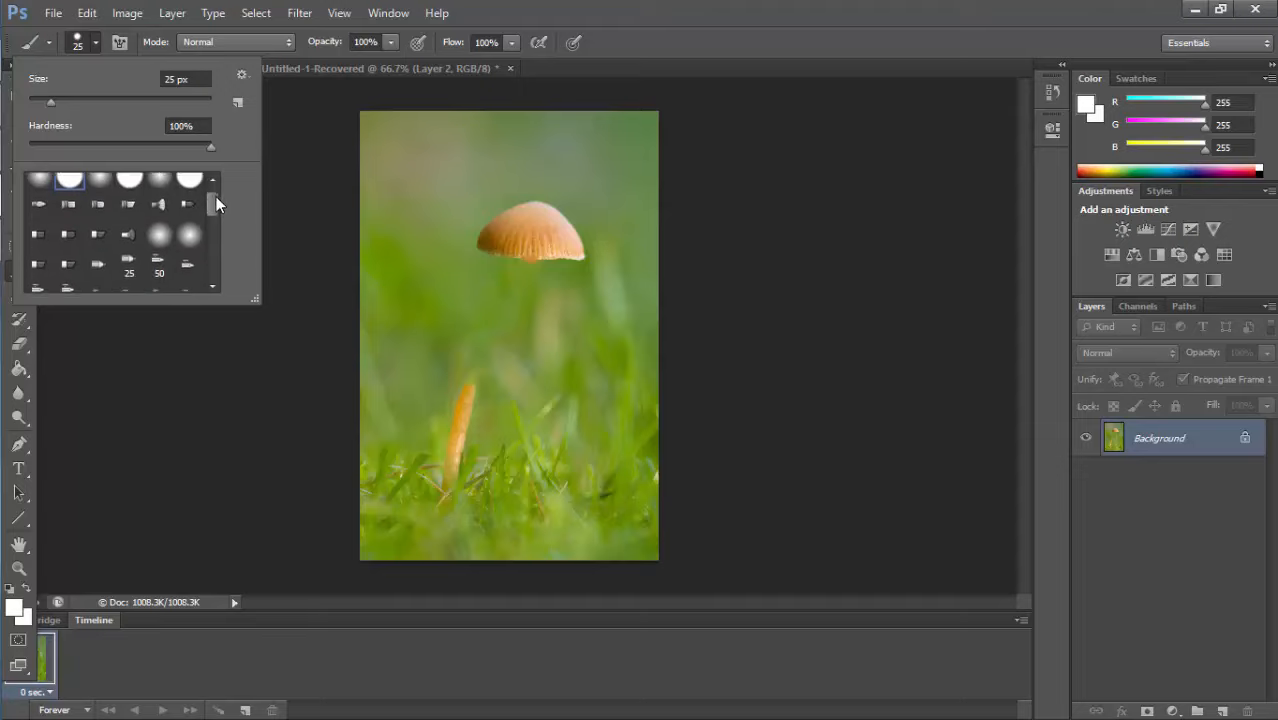
{"action": "left_click", "coordinate": [88, 42]}
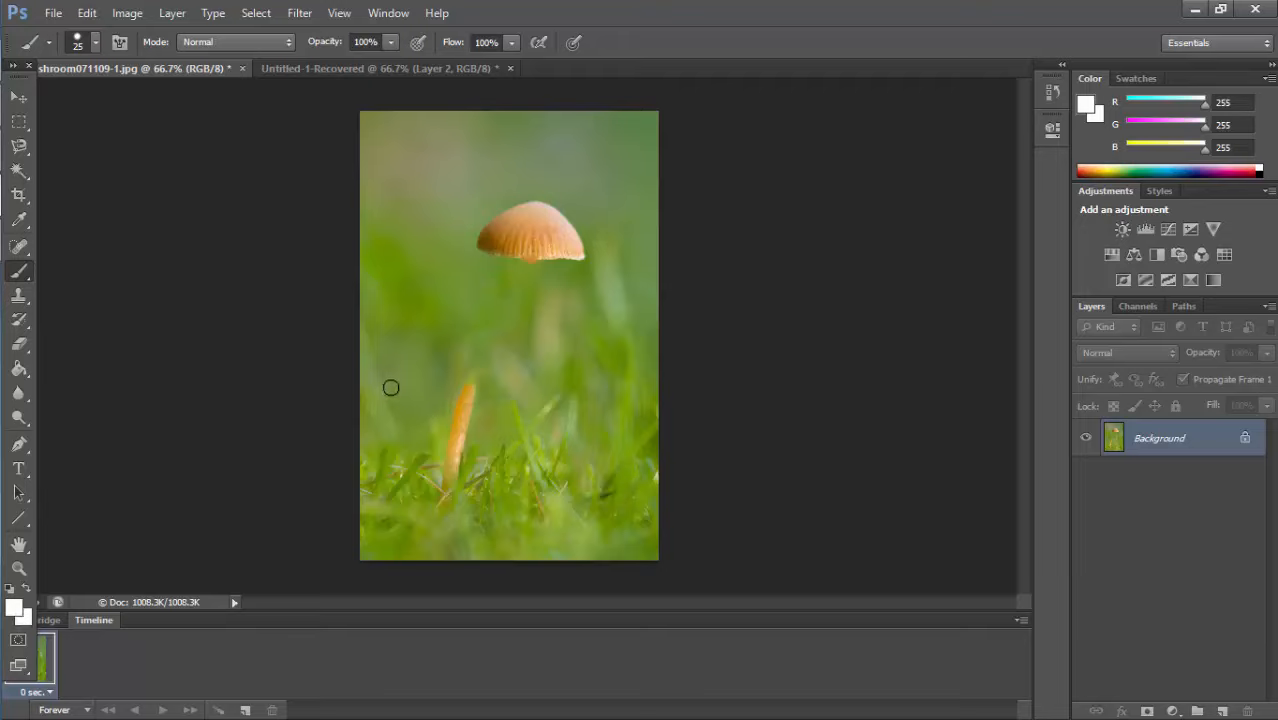
{"action": "mouse_move", "coordinate": [397, 413]}
{"action": "left_mouse_down"}
{"action": "mouse_move", "coordinate": [418, 148]}
{"action": "mouse_move", "coordinate": [392, 172]}
{"action": "mouse_move", "coordinate": [387, 161]}
{"action": "mouse_move", "coordinate": [549, 152]}
{"action": "left_mouse_up"}
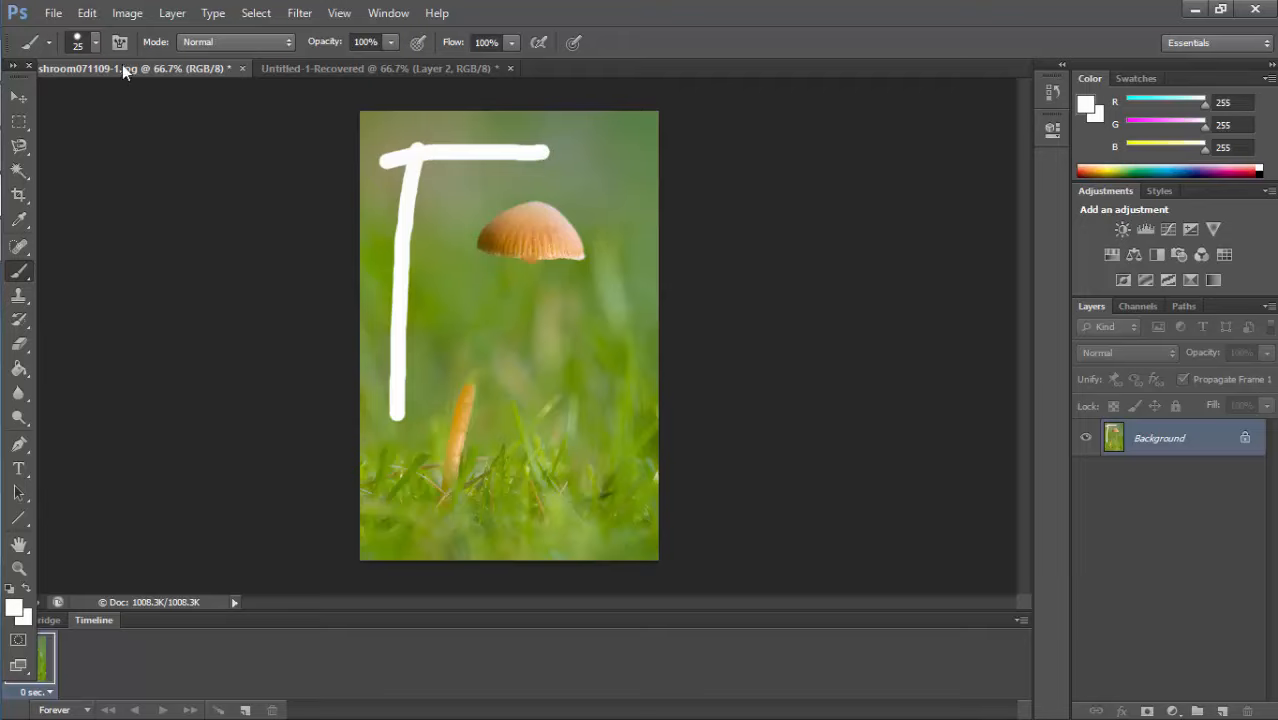
Choose a 25 px bristle brush tip and paint several white horizontal strokes around the area above the mushroom cap.
{"action": "left_click", "coordinate": [94, 42]}
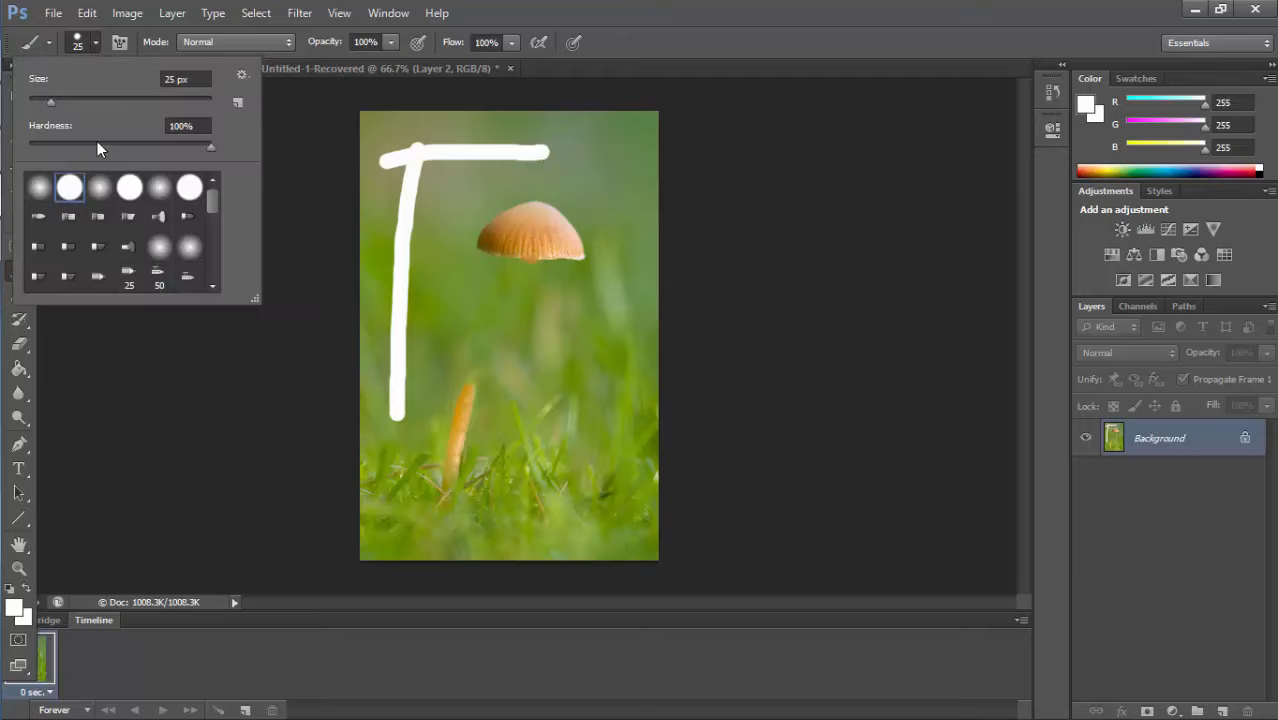
{"action": "double_click", "coordinate": [100, 246]}
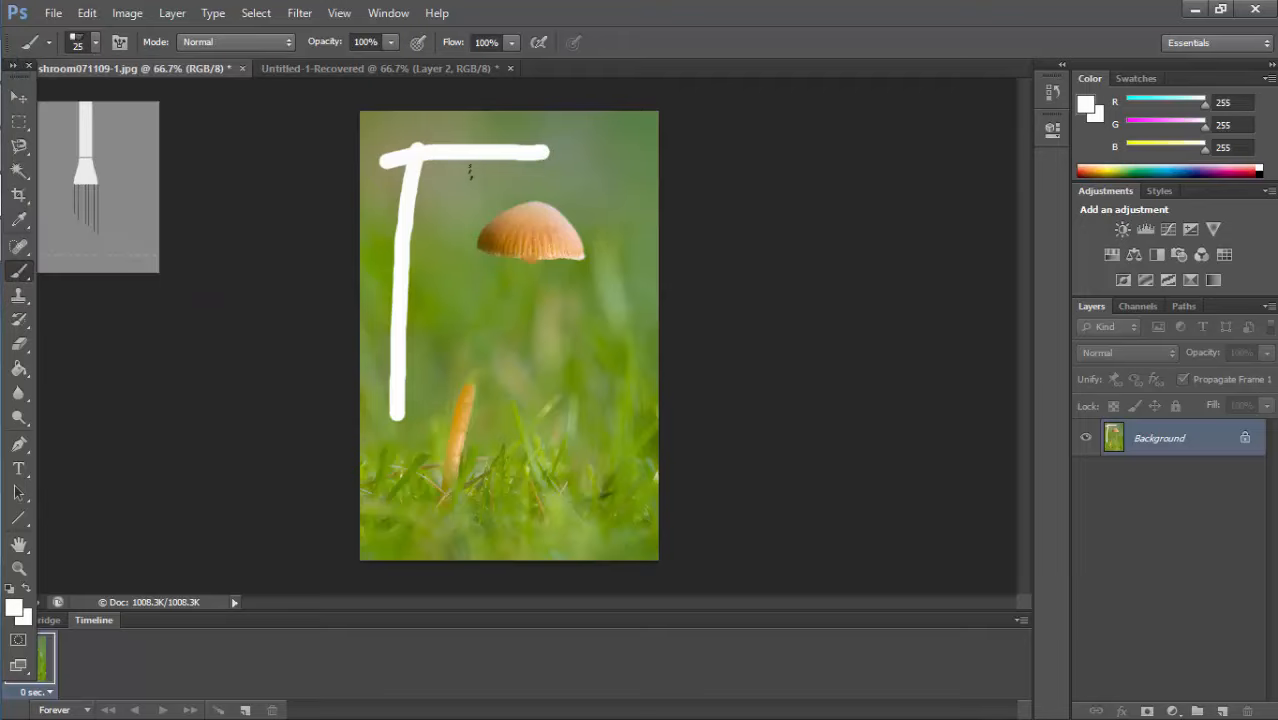
{"action": "mouse_move", "coordinate": [470, 172]}
{"action": "left_mouse_down"}
{"action": "mouse_move", "coordinate": [601, 177]}
{"action": "mouse_move", "coordinate": [553, 137]}
{"action": "mouse_move", "coordinate": [432, 128]}
{"action": "left_mouse_up"}
{"action": "left_click_drag", "start_coordinate": [365, 187], "coordinate": [469, 188]}
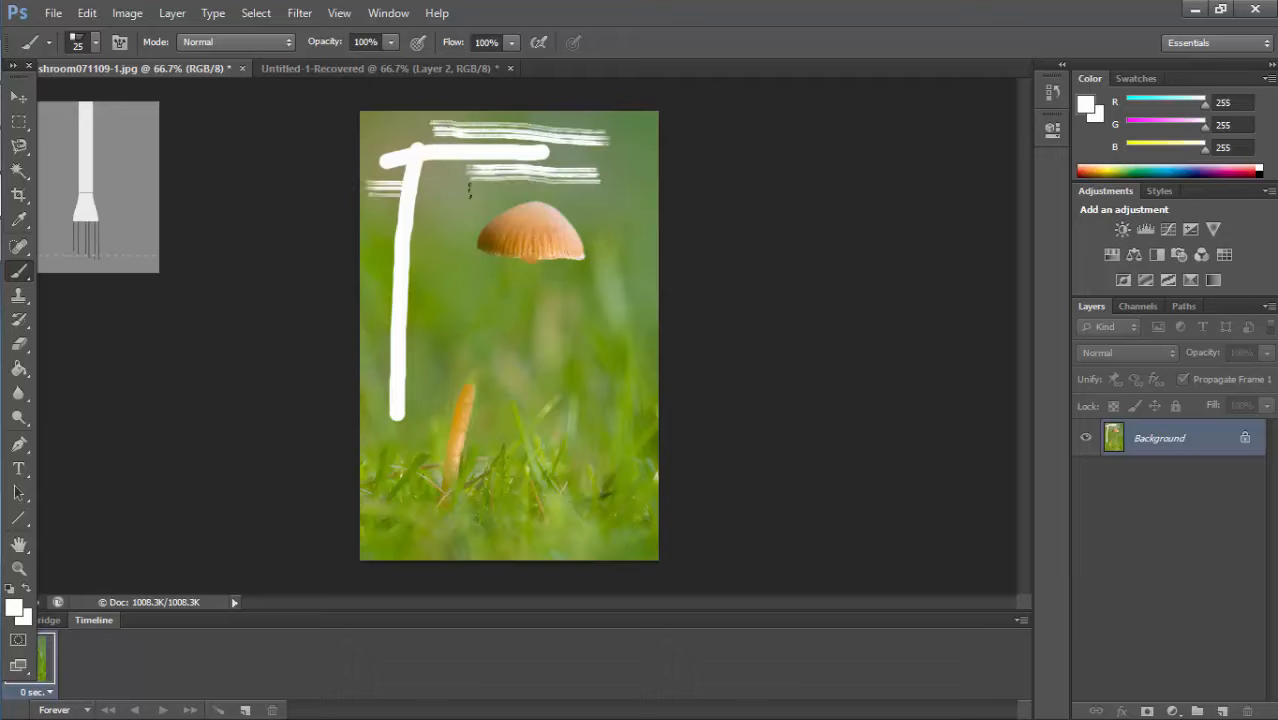
Switch the Brush tool's tip back to the hard round 25 px brush with 100% hardness.
{"action": "left_click", "coordinate": [95, 43]}
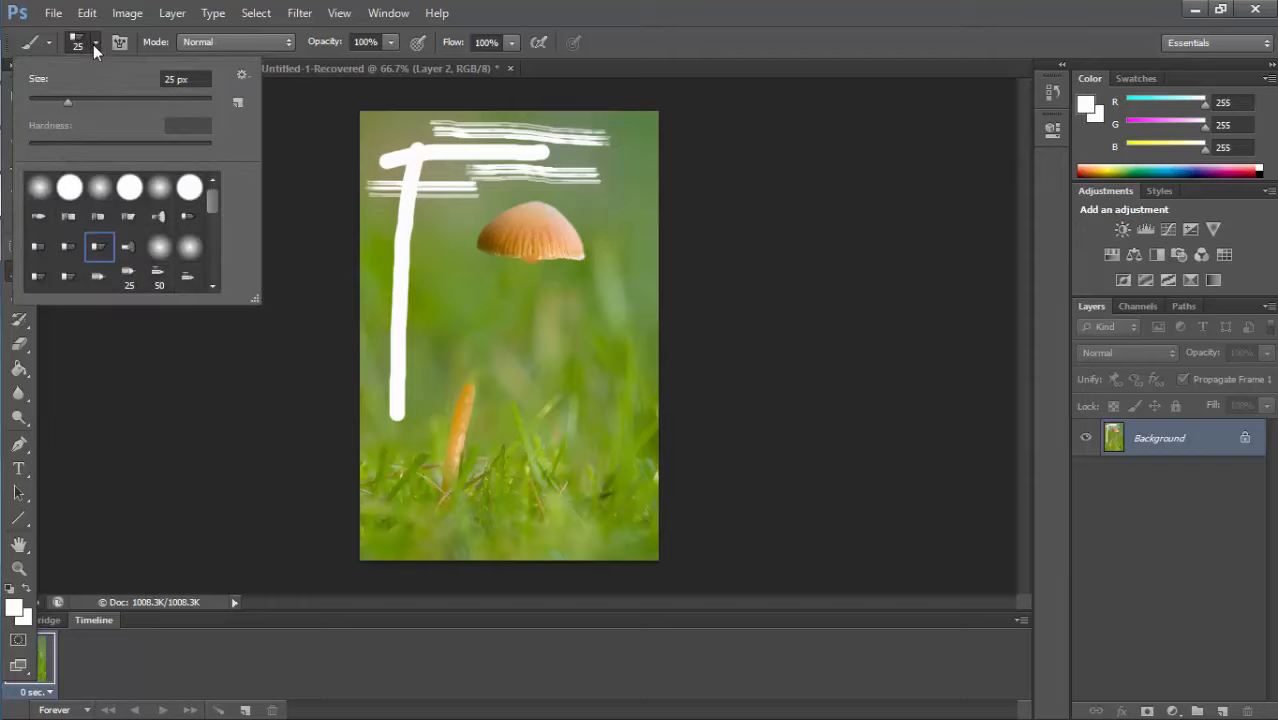
{"action": "left_click", "coordinate": [70, 190]}
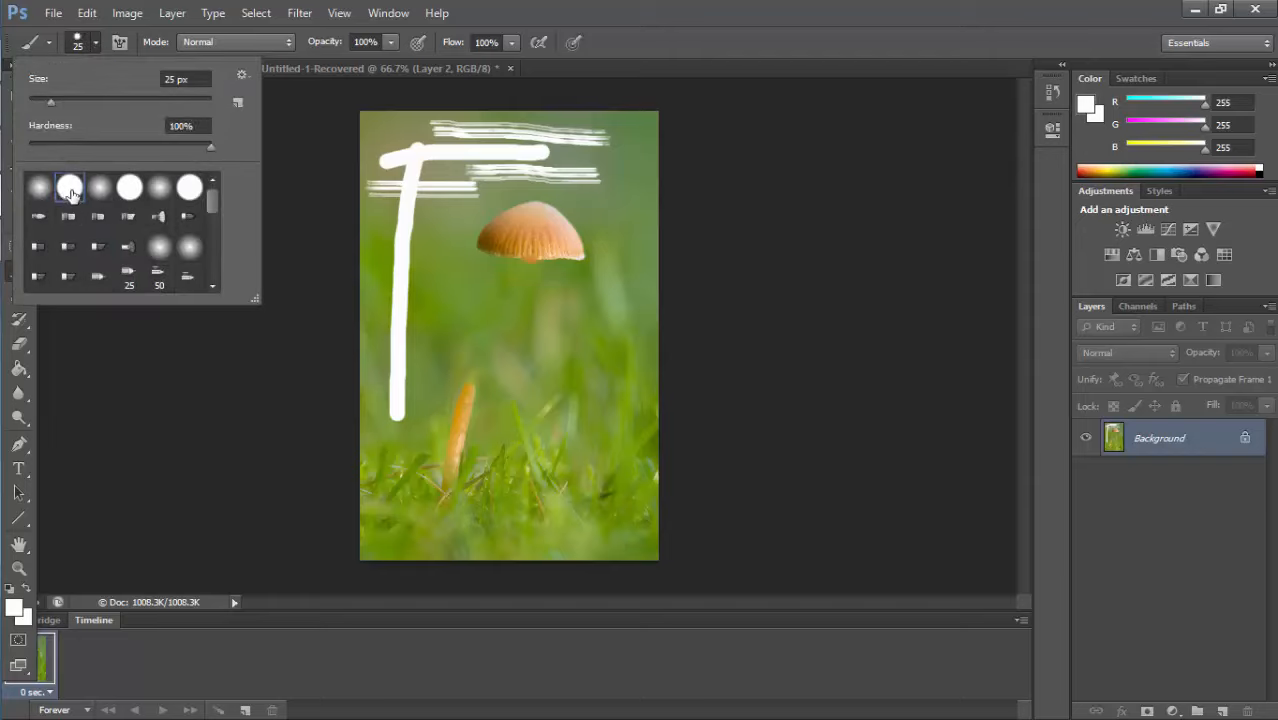
{"action": "left_click", "coordinate": [673, 14]}
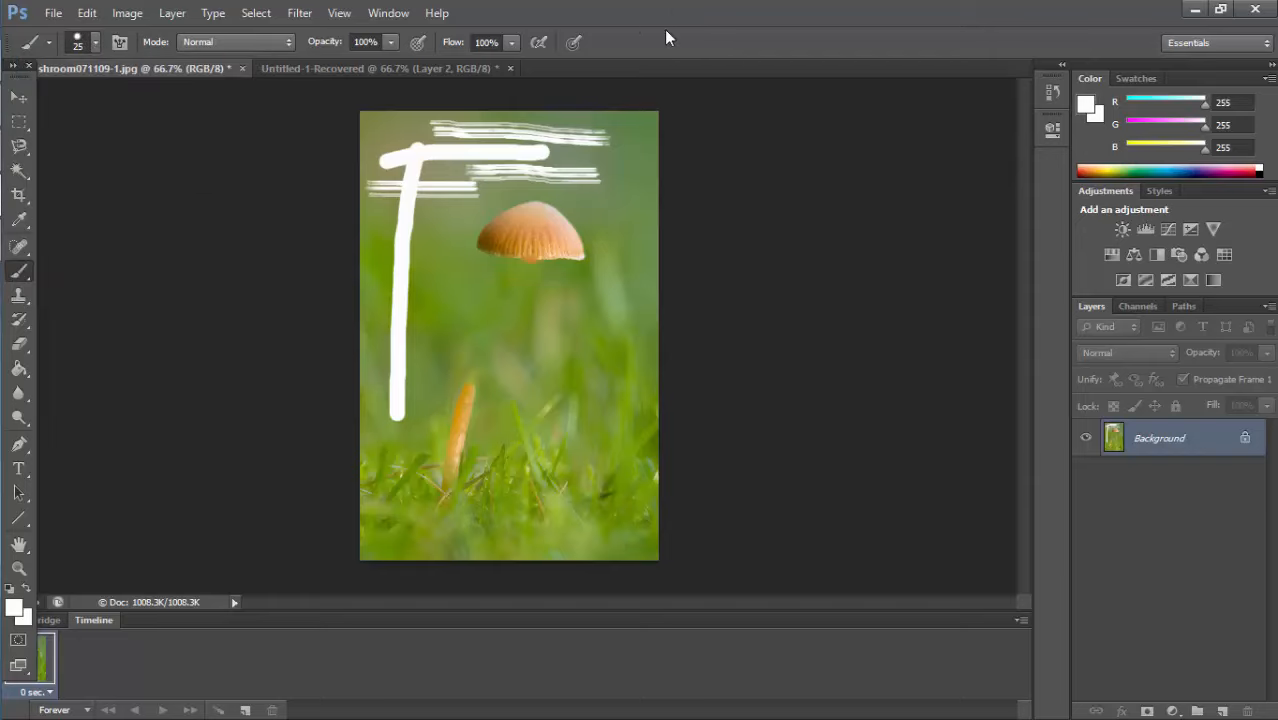
Cover the right half of the mushroom cap with cloned green background, using the Clone Stamp at size 35.
{"action": "left_click", "coordinate": [20, 298]}
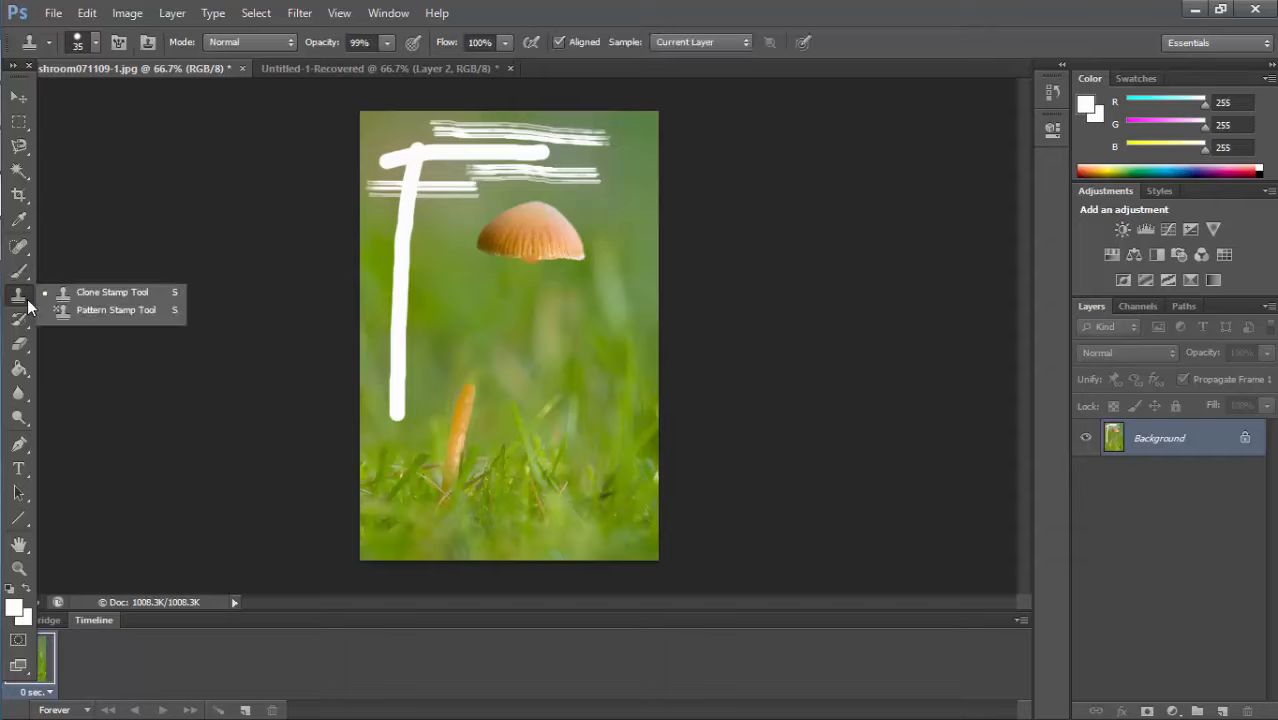
{"action": "left_click", "coordinate": [115, 295]}
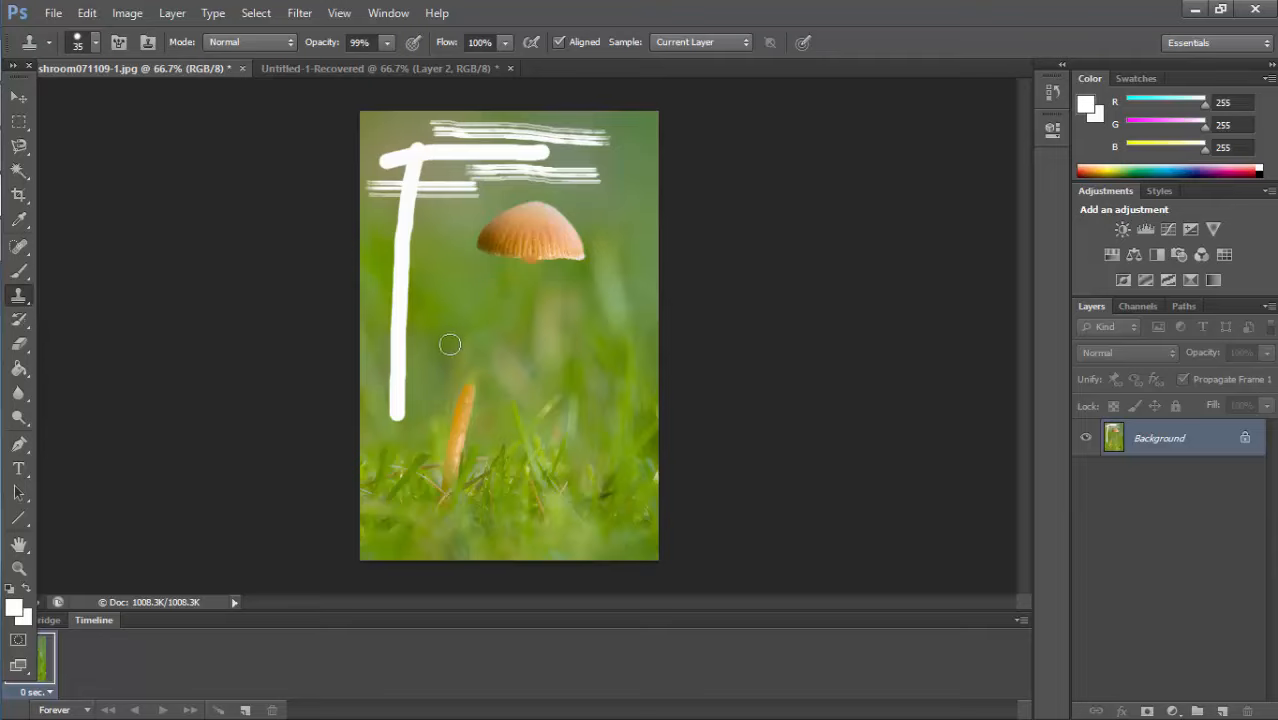
{"action": "left_click", "coordinate": [539, 240]}
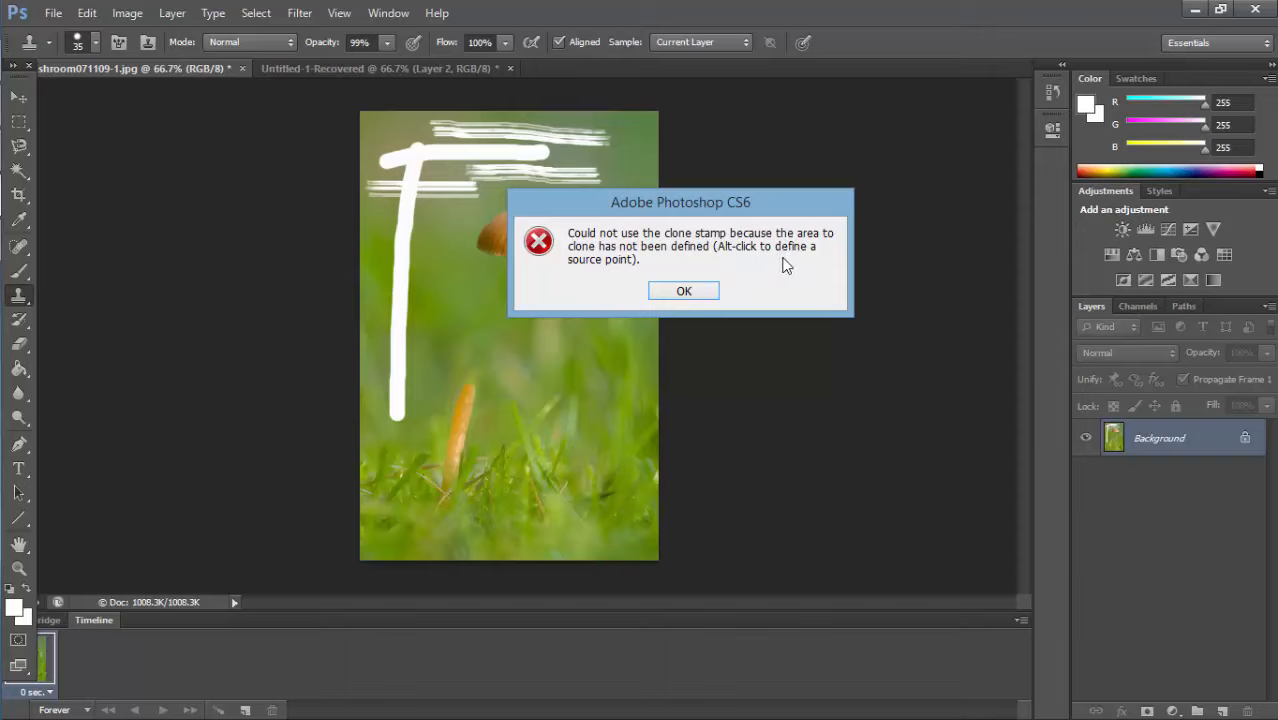
{"action": "left_click", "coordinate": [684, 291]}
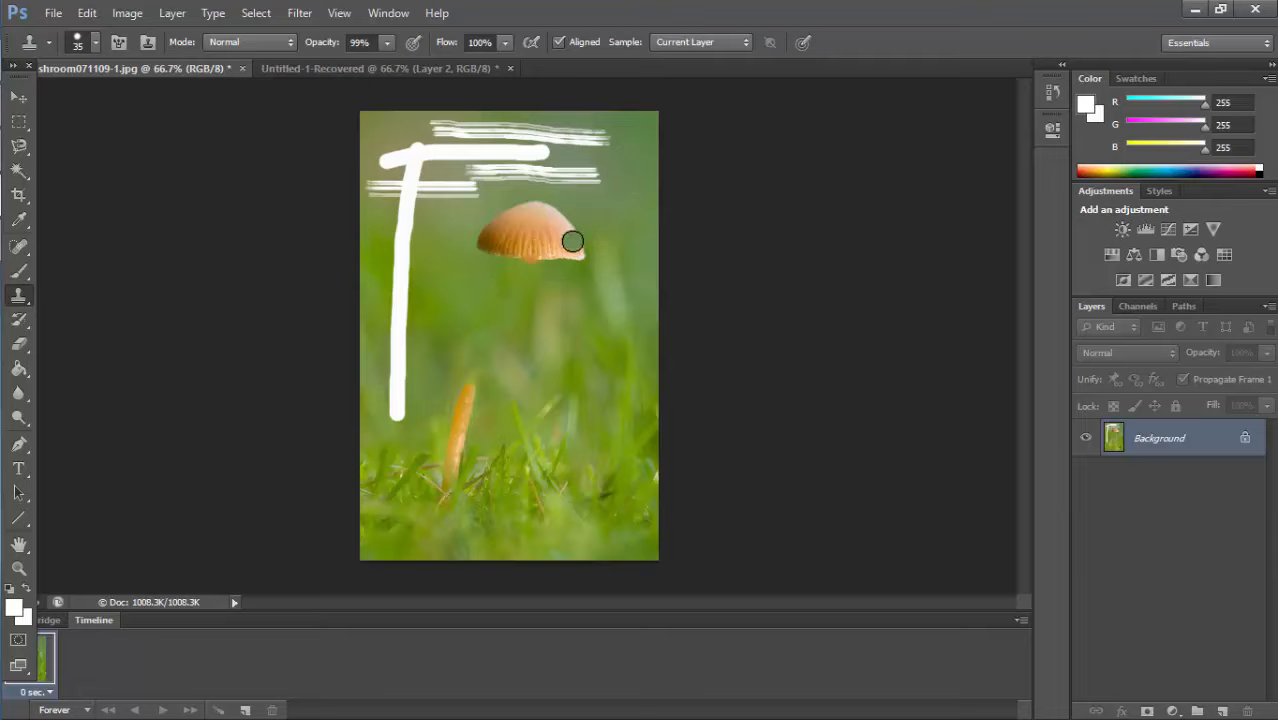
{"action": "mouse_move", "coordinate": [572, 241]}
{"action": "left_mouse_down"}
{"action": "mouse_move", "coordinate": [568, 223]}
{"action": "mouse_move", "coordinate": [575, 256]}
{"action": "mouse_move", "coordinate": [556, 257]}
{"action": "mouse_move", "coordinate": [565, 220]}
{"action": "mouse_move", "coordinate": [547, 260]}
{"action": "mouse_move", "coordinate": [556, 211]}
{"action": "mouse_move", "coordinate": [568, 220]}
{"action": "left_mouse_up"}
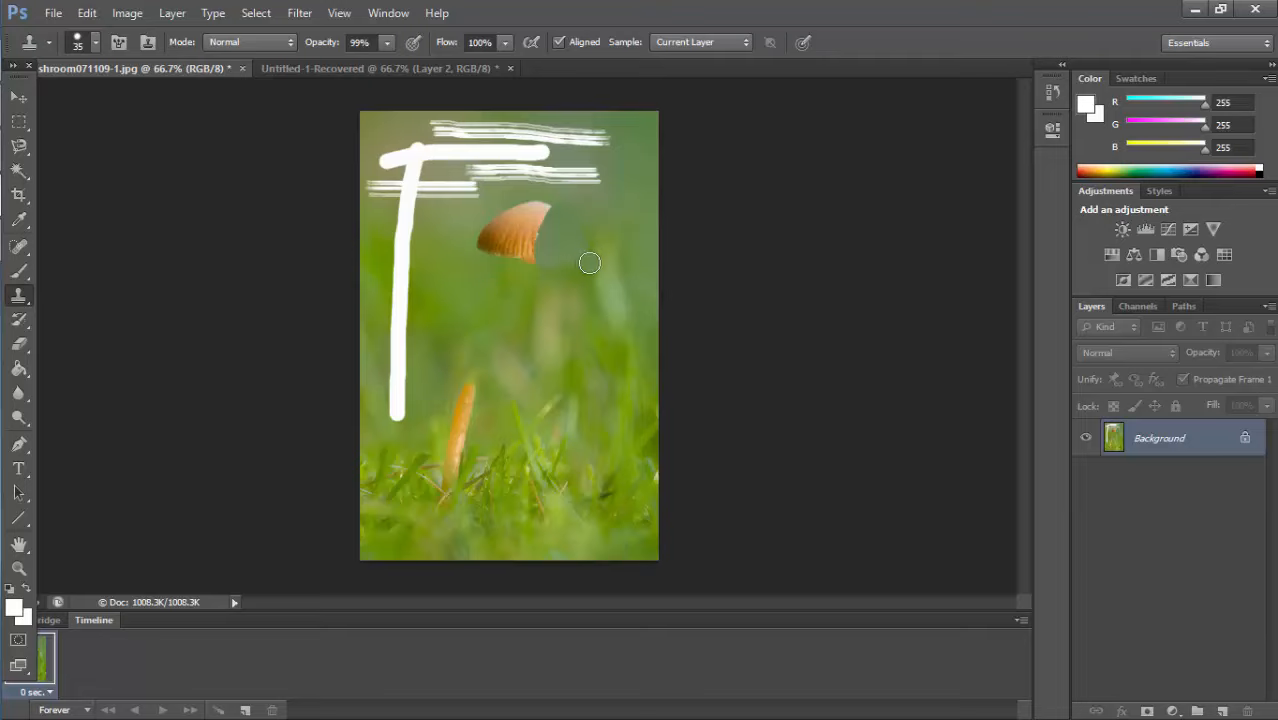
{"action": "left_click_drag", "start_coordinate": [590, 263], "coordinate": [558, 283]}
Restore the missing half of the mushroom cap with the History Brush at 40% opacity and 25% flow.
{"action": "left_click", "coordinate": [19, 320]}
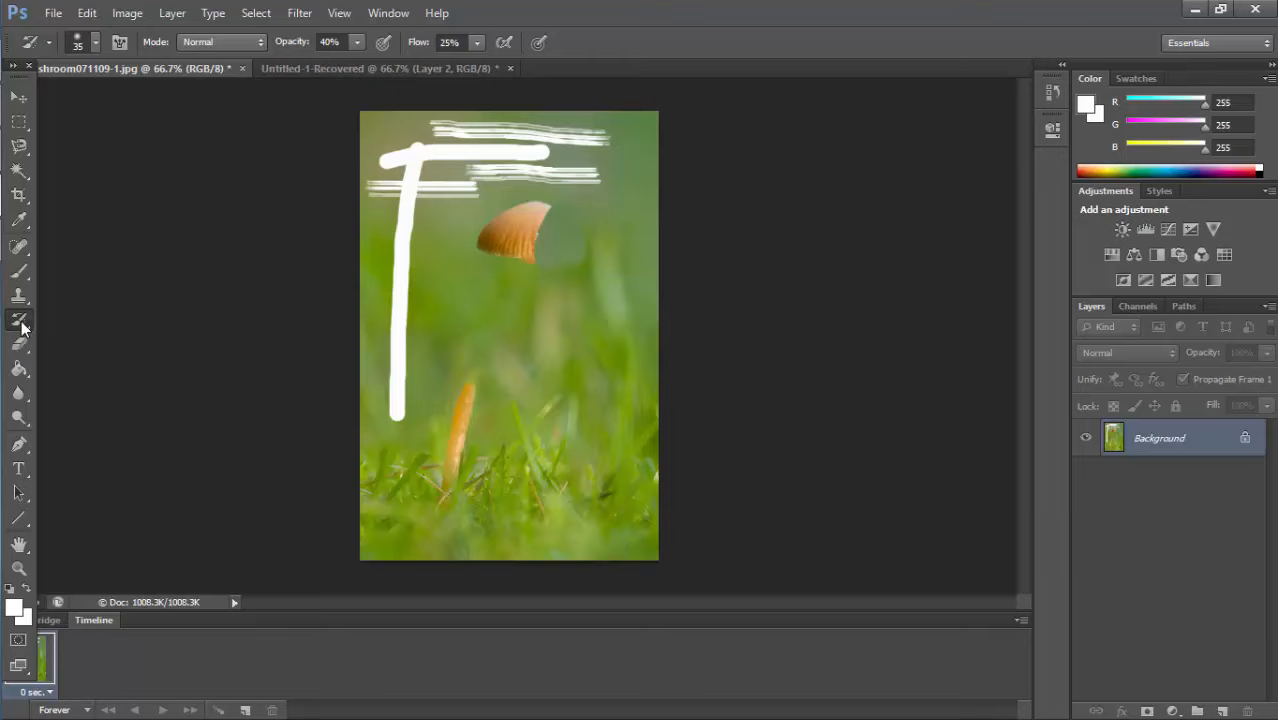
{"action": "right_click", "coordinate": [21, 326]}
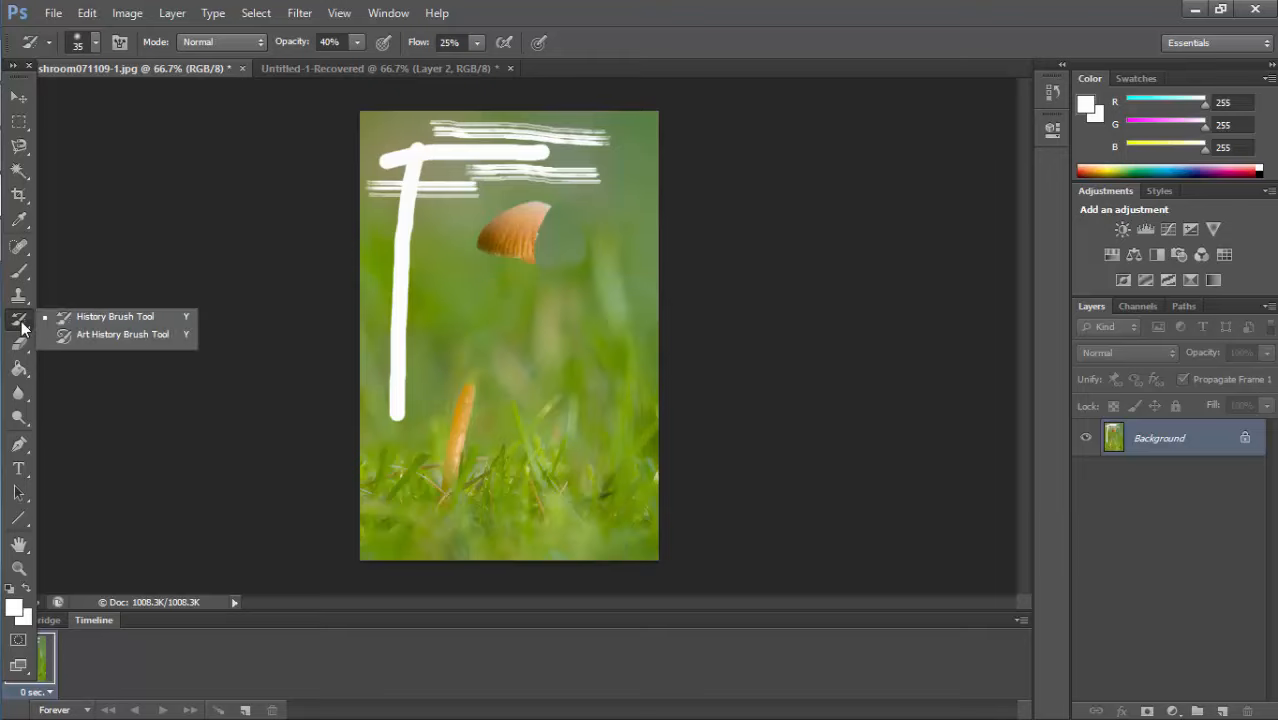
{"action": "left_click", "coordinate": [86, 317]}
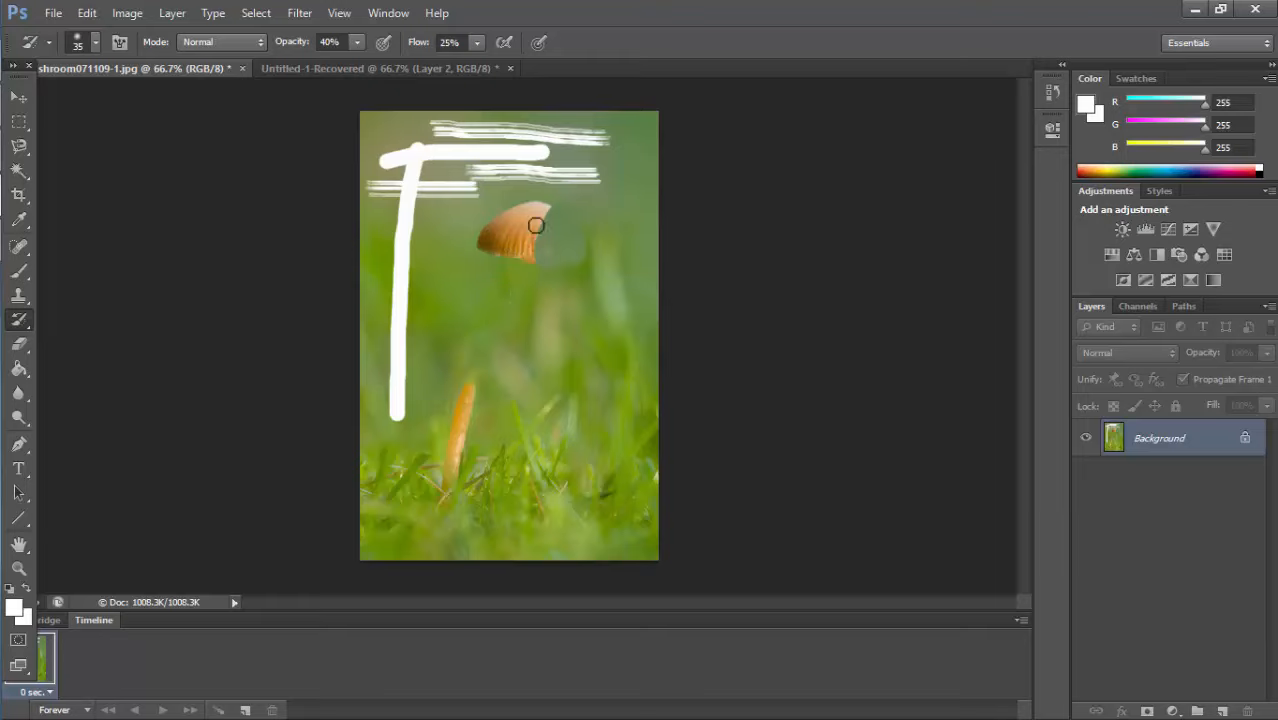
{"action": "mouse_move", "coordinate": [560, 287]}
{"action": "left_mouse_down"}
{"action": "mouse_move", "coordinate": [554, 212]}
{"action": "mouse_move", "coordinate": [589, 293]}
{"action": "mouse_move", "coordinate": [563, 192]}
{"action": "mouse_move", "coordinate": [596, 288]}
{"action": "mouse_move", "coordinate": [562, 204]}
{"action": "mouse_move", "coordinate": [581, 268]}
{"action": "mouse_move", "coordinate": [538, 189]}
{"action": "mouse_move", "coordinate": [575, 291]}
{"action": "left_mouse_up"}
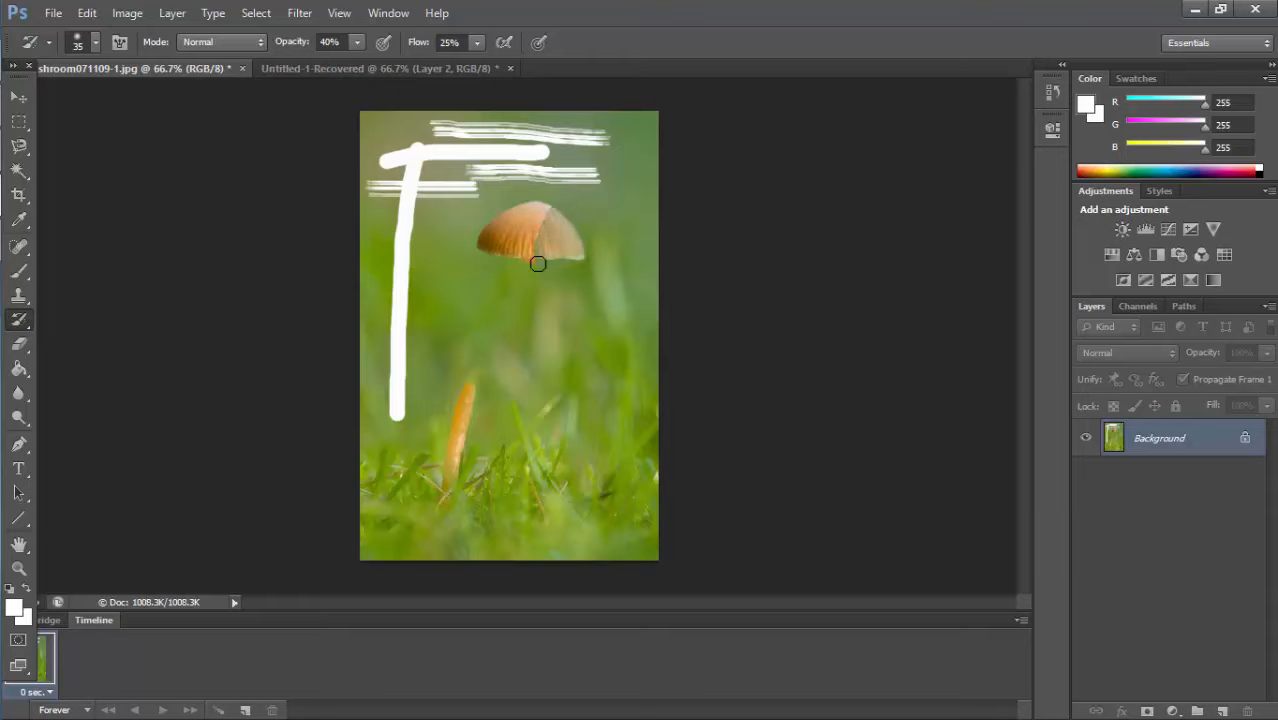
{"action": "mouse_move", "coordinate": [521, 222]}
{"action": "left_mouse_down"}
{"action": "mouse_move", "coordinate": [572, 281]}
{"action": "mouse_move", "coordinate": [557, 205]}
{"action": "mouse_move", "coordinate": [591, 263]}
{"action": "mouse_move", "coordinate": [594, 247]}
{"action": "mouse_move", "coordinate": [551, 190]}
{"action": "mouse_move", "coordinate": [579, 258]}
{"action": "mouse_move", "coordinate": [546, 213]}
{"action": "mouse_move", "coordinate": [571, 265]}
{"action": "mouse_move", "coordinate": [518, 212]}
{"action": "mouse_move", "coordinate": [562, 273]}
{"action": "mouse_move", "coordinate": [543, 204]}
{"action": "mouse_move", "coordinate": [579, 250]}
{"action": "mouse_move", "coordinate": [577, 235]}
{"action": "mouse_move", "coordinate": [546, 183]}
{"action": "mouse_move", "coordinate": [588, 259]}
{"action": "mouse_move", "coordinate": [550, 213]}
{"action": "mouse_move", "coordinate": [582, 263]}
{"action": "mouse_move", "coordinate": [539, 211]}
{"action": "left_mouse_up"}
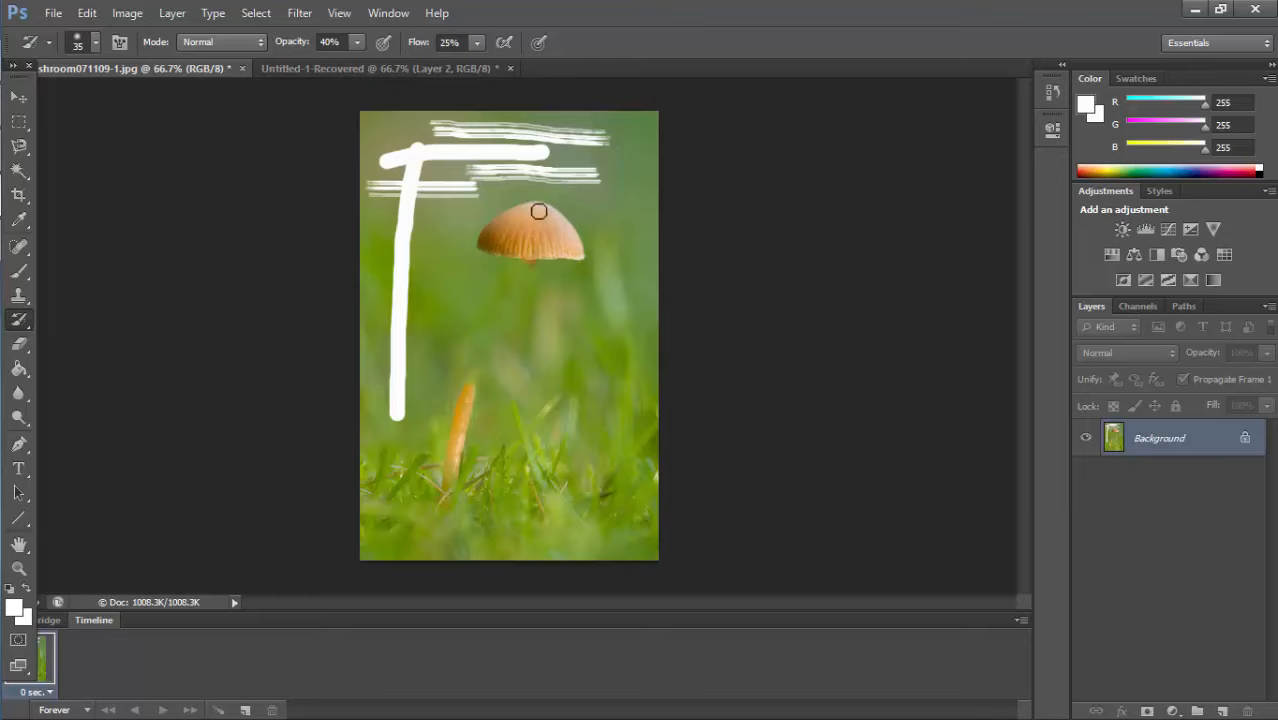
Set the History Brush to 100% opacity and flow, then restore the stem and paint away all the white strokes.
{"action": "left_click", "coordinate": [357, 42]}
{"action": "left_click_drag", "start_coordinate": [476, 44], "coordinate": [525, 64]}
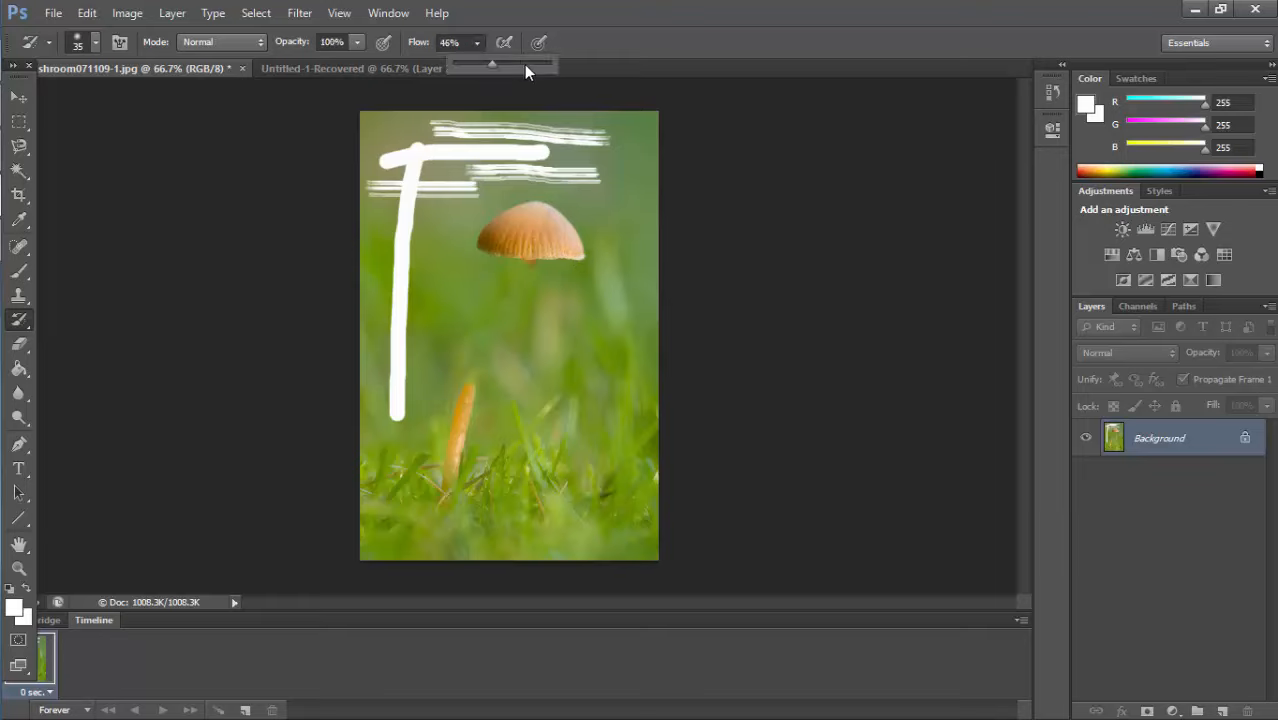
{"action": "mouse_move", "coordinate": [575, 236]}
{"action": "left_mouse_down"}
{"action": "mouse_move", "coordinate": [555, 205]}
{"action": "mouse_move", "coordinate": [523, 278]}
{"action": "mouse_move", "coordinate": [526, 250]}
{"action": "mouse_move", "coordinate": [469, 424]}
{"action": "mouse_move", "coordinate": [488, 357]}
{"action": "left_mouse_up"}
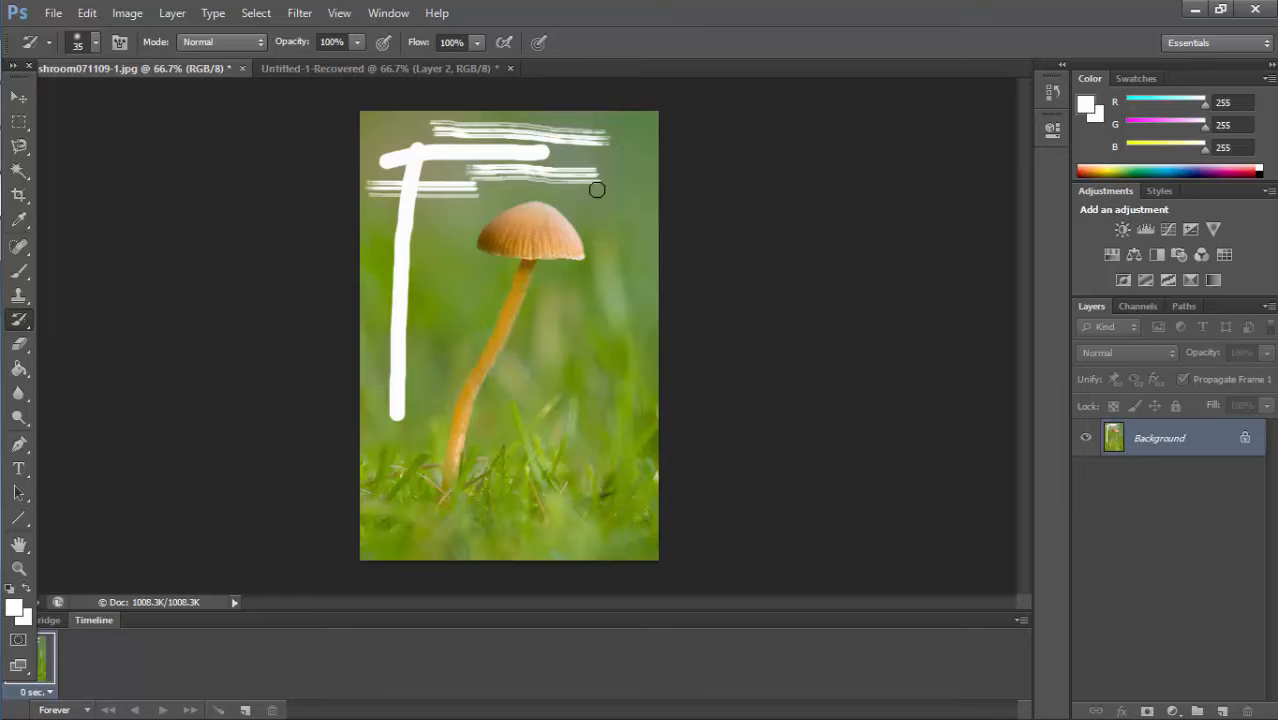
{"action": "mouse_move", "coordinate": [599, 191]}
{"action": "left_mouse_down"}
{"action": "mouse_move", "coordinate": [476, 173]}
{"action": "mouse_move", "coordinate": [577, 175]}
{"action": "mouse_move", "coordinate": [473, 169]}
{"action": "mouse_move", "coordinate": [596, 161]}
{"action": "mouse_move", "coordinate": [579, 188]}
{"action": "mouse_move", "coordinate": [599, 179]}
{"action": "mouse_move", "coordinate": [606, 152]}
{"action": "mouse_move", "coordinate": [451, 137]}
{"action": "mouse_move", "coordinate": [615, 139]}
{"action": "mouse_move", "coordinate": [427, 125]}
{"action": "mouse_move", "coordinate": [619, 129]}
{"action": "mouse_move", "coordinate": [421, 130]}
{"action": "mouse_move", "coordinate": [527, 141]}
{"action": "mouse_move", "coordinate": [358, 165]}
{"action": "mouse_move", "coordinate": [427, 145]}
{"action": "mouse_move", "coordinate": [356, 168]}
{"action": "mouse_move", "coordinate": [563, 168]}
{"action": "mouse_move", "coordinate": [476, 166]}
{"action": "mouse_move", "coordinate": [530, 151]}
{"action": "mouse_move", "coordinate": [397, 179]}
{"action": "mouse_move", "coordinate": [407, 161]}
{"action": "mouse_move", "coordinate": [373, 186]}
{"action": "mouse_move", "coordinate": [377, 199]}
{"action": "mouse_move", "coordinate": [403, 170]}
{"action": "mouse_move", "coordinate": [387, 327]}
{"action": "mouse_move", "coordinate": [436, 175]}
{"action": "mouse_move", "coordinate": [405, 261]}
{"action": "mouse_move", "coordinate": [407, 174]}
{"action": "mouse_move", "coordinate": [407, 265]}
{"action": "mouse_move", "coordinate": [422, 155]}
{"action": "mouse_move", "coordinate": [410, 207]}
{"action": "mouse_move", "coordinate": [471, 203]}
{"action": "mouse_move", "coordinate": [431, 191]}
{"action": "mouse_move", "coordinate": [498, 186]}
{"action": "mouse_move", "coordinate": [457, 190]}
{"action": "mouse_move", "coordinate": [424, 228]}
{"action": "mouse_move", "coordinate": [395, 322]}
{"action": "mouse_move", "coordinate": [394, 441]}
{"action": "mouse_move", "coordinate": [406, 306]}
{"action": "mouse_move", "coordinate": [397, 479]}
{"action": "left_mouse_up"}
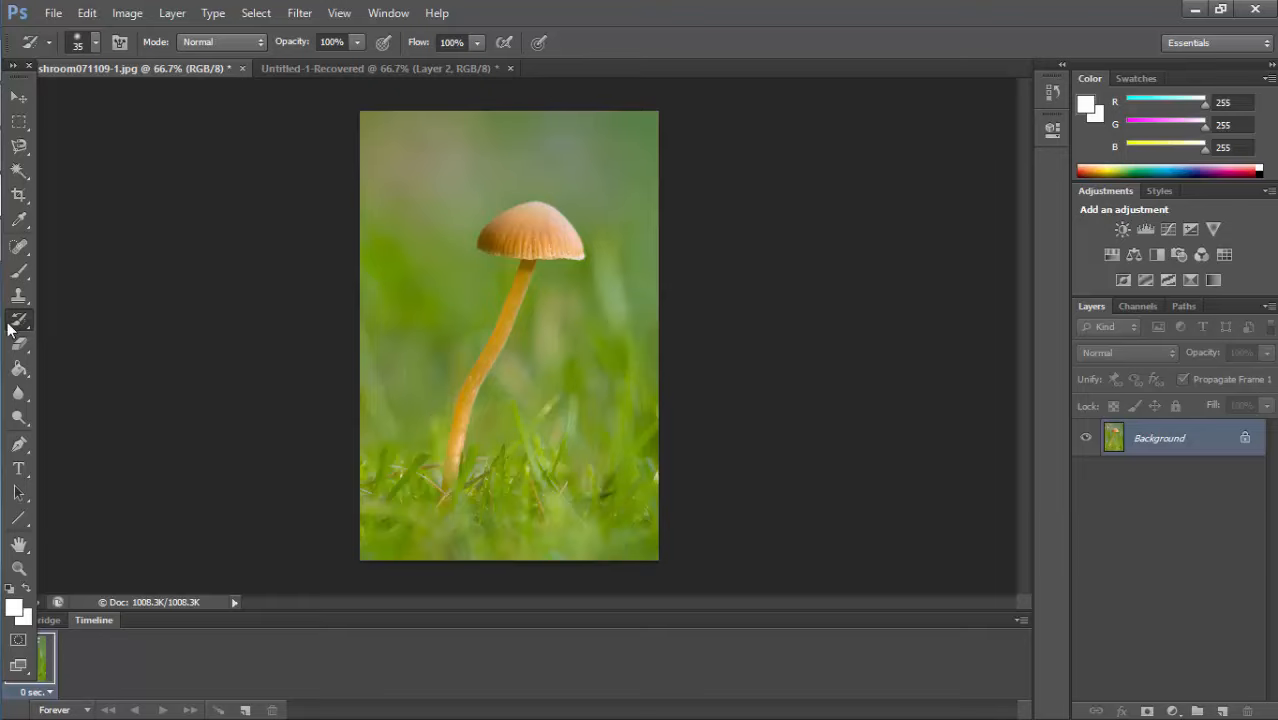
Erase several crossing strokes over the mushroom's cap, stem and the grass beside it with the 25 px Eraser.
{"action": "left_click", "coordinate": [18, 343]}
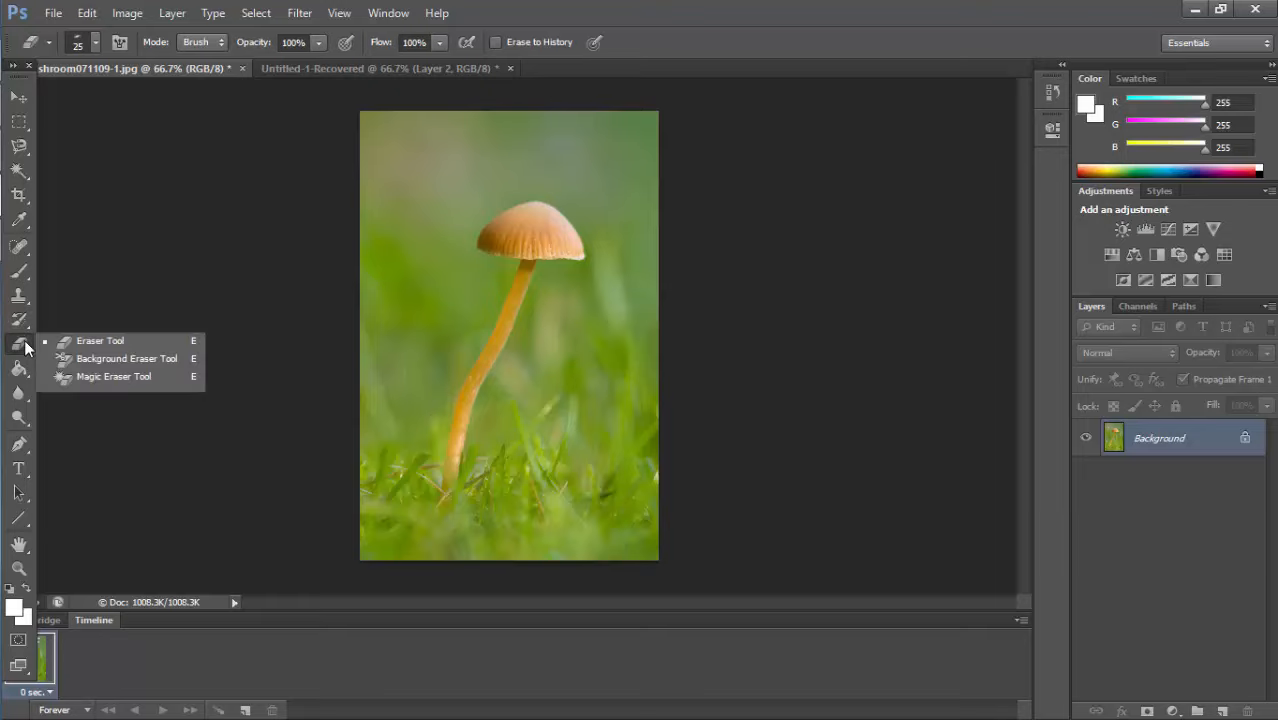
{"action": "left_click", "coordinate": [48, 345]}
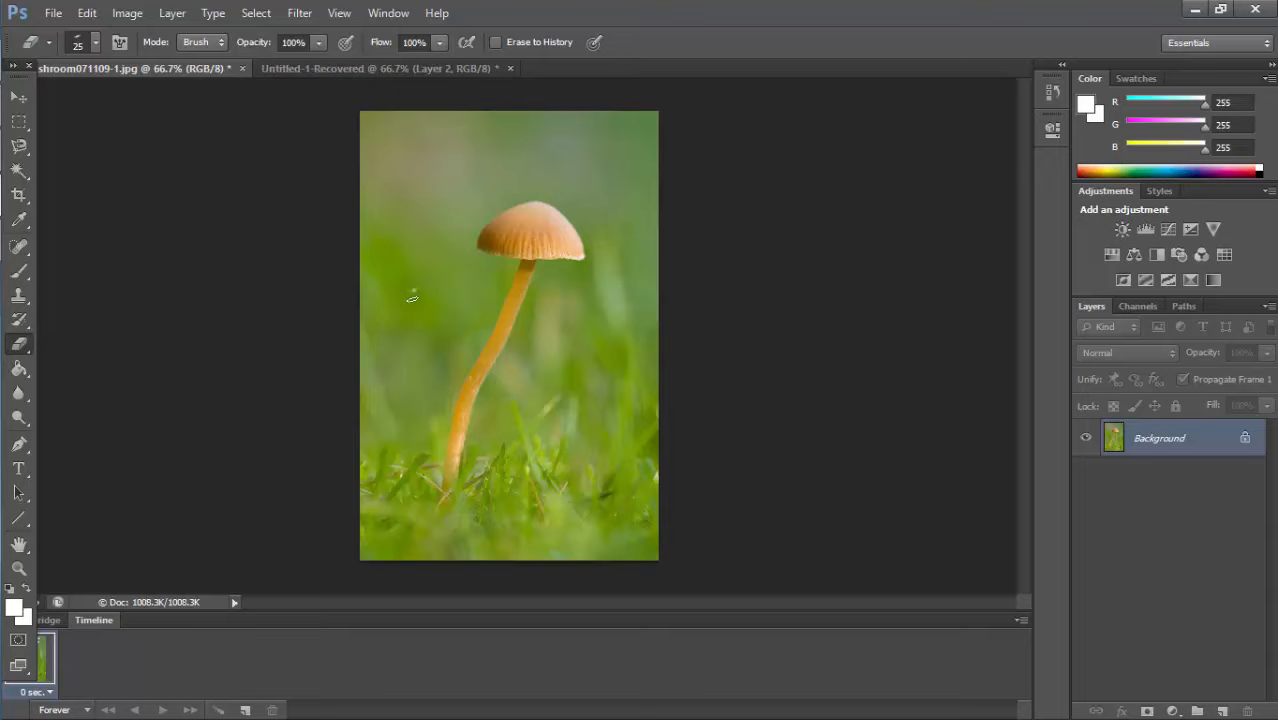
{"action": "mouse_move", "coordinate": [412, 297]}
{"action": "left_mouse_down"}
{"action": "mouse_move", "coordinate": [413, 352]}
{"action": "mouse_move", "coordinate": [543, 313]}
{"action": "left_mouse_up"}
{"action": "left_click_drag", "start_coordinate": [462, 352], "coordinate": [474, 314]}
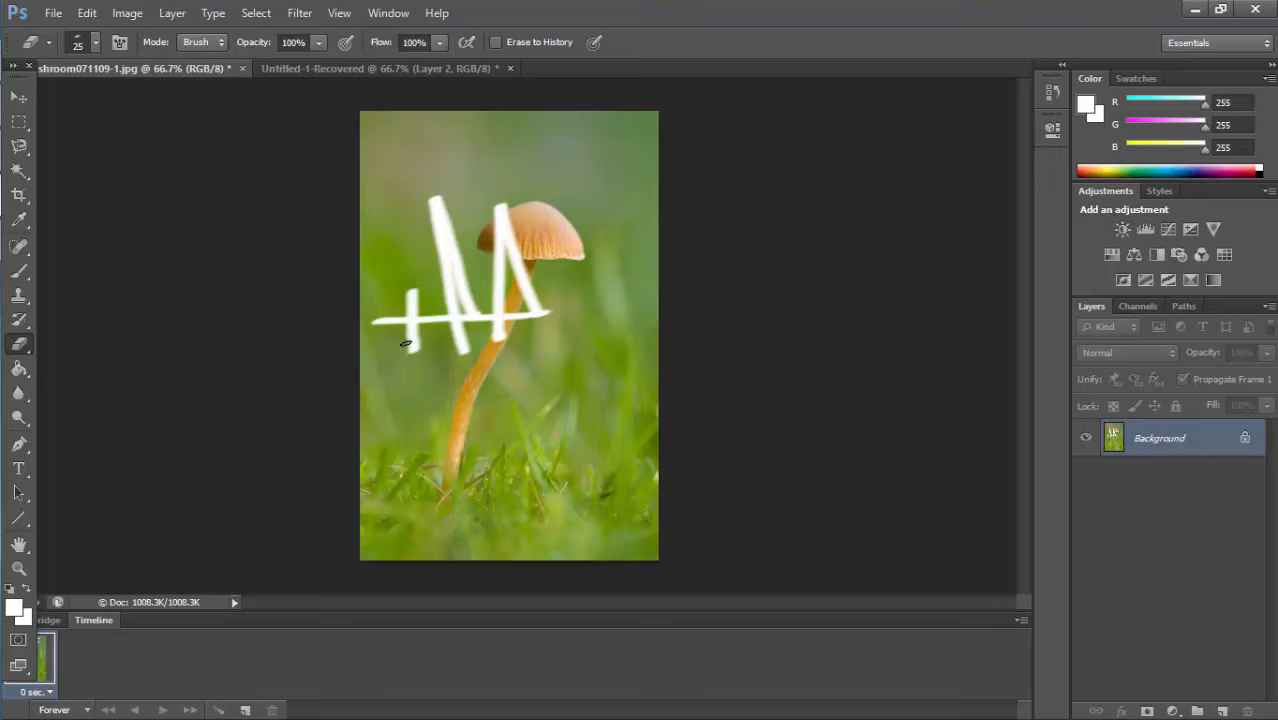
Undo all the eraser strokes by going back in the History to the state before them.
{"action": "key", "text": "ctrl+z"}
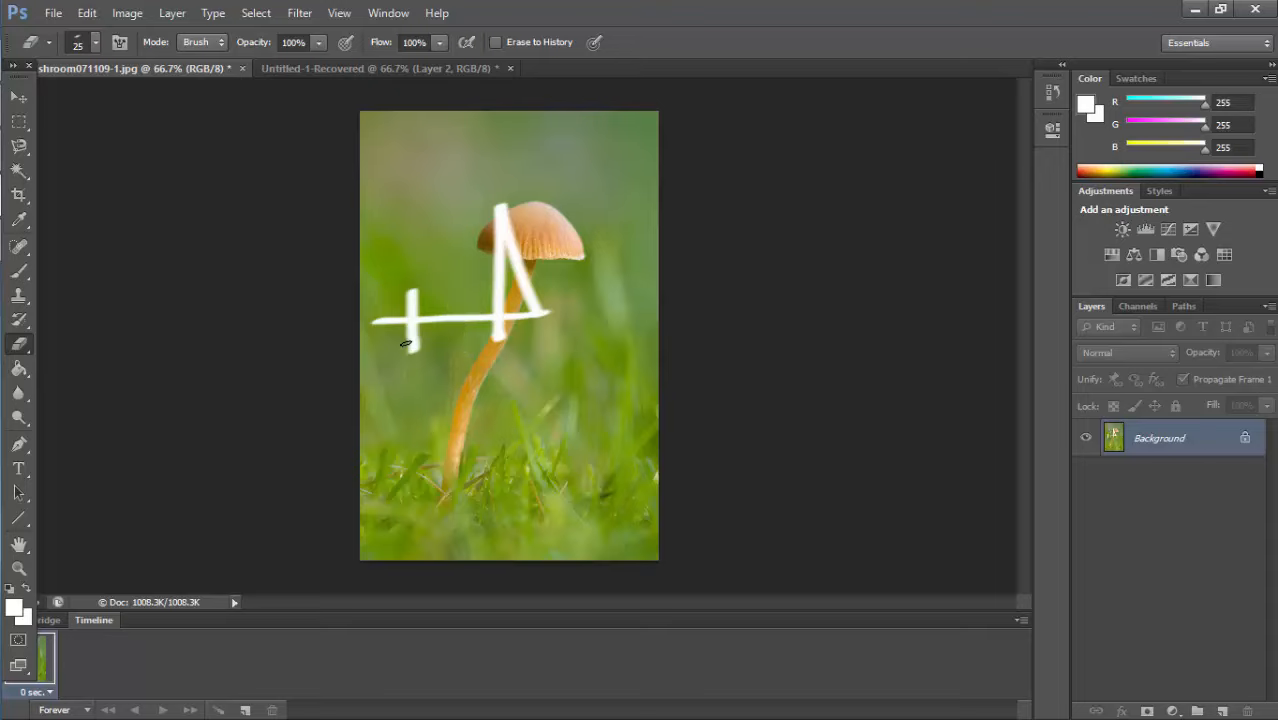
{"action": "left_click", "coordinate": [1052, 91]}
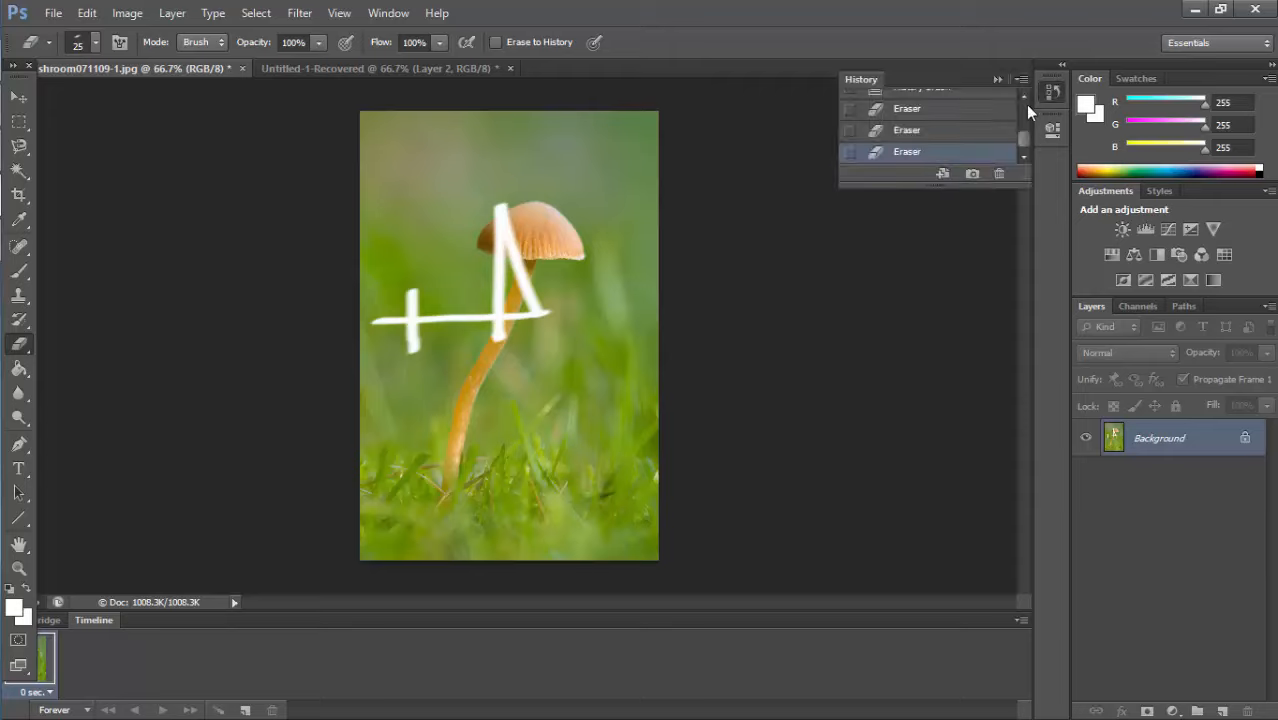
{"action": "left_click", "coordinate": [966, 130]}
{"action": "left_click", "coordinate": [962, 95]}
{"action": "left_click", "coordinate": [1050, 91]}
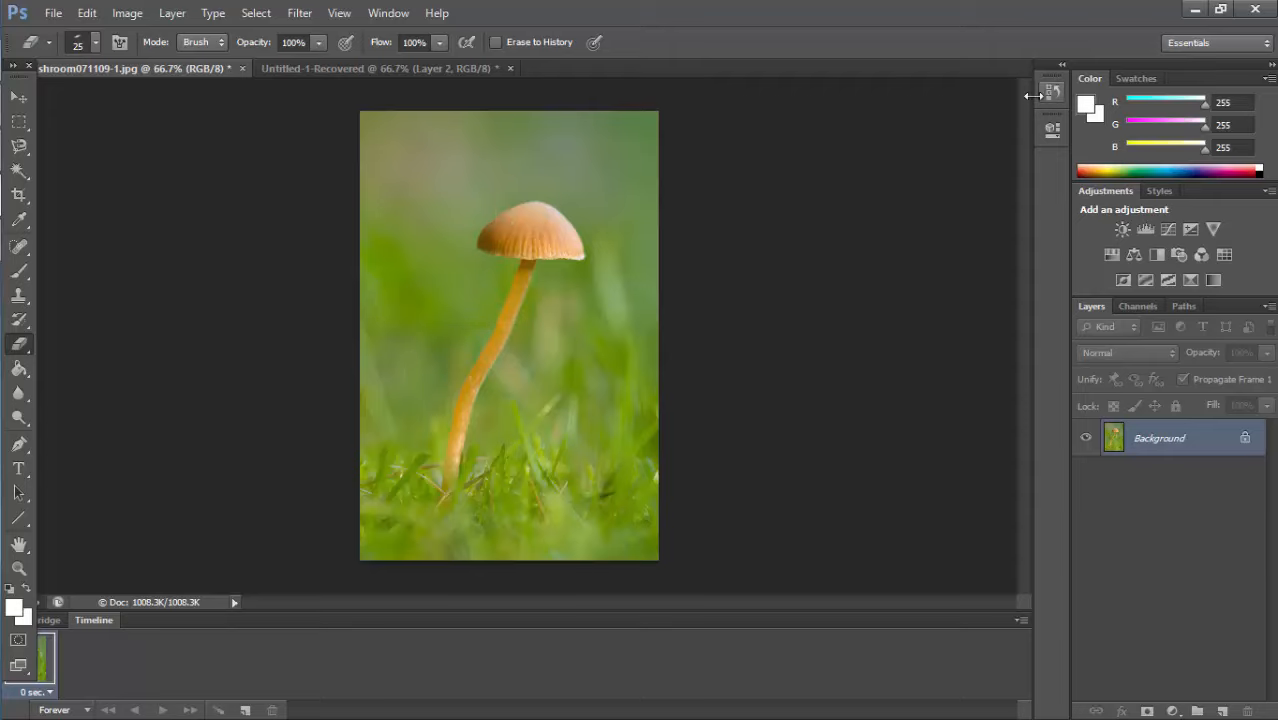
Fill the green areas around the mushroom with white, using the Paint Bucket at tolerance 32.
{"action": "left_click", "coordinate": [18, 372]}
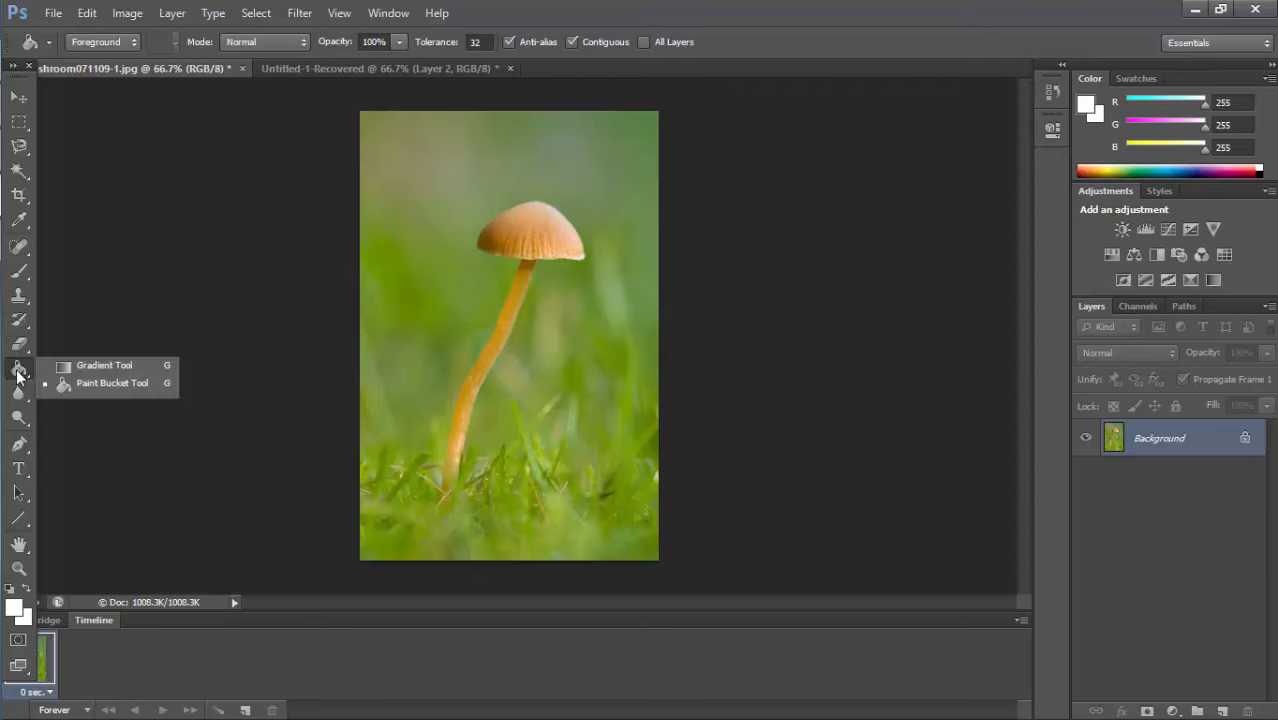
{"action": "left_click", "coordinate": [50, 388]}
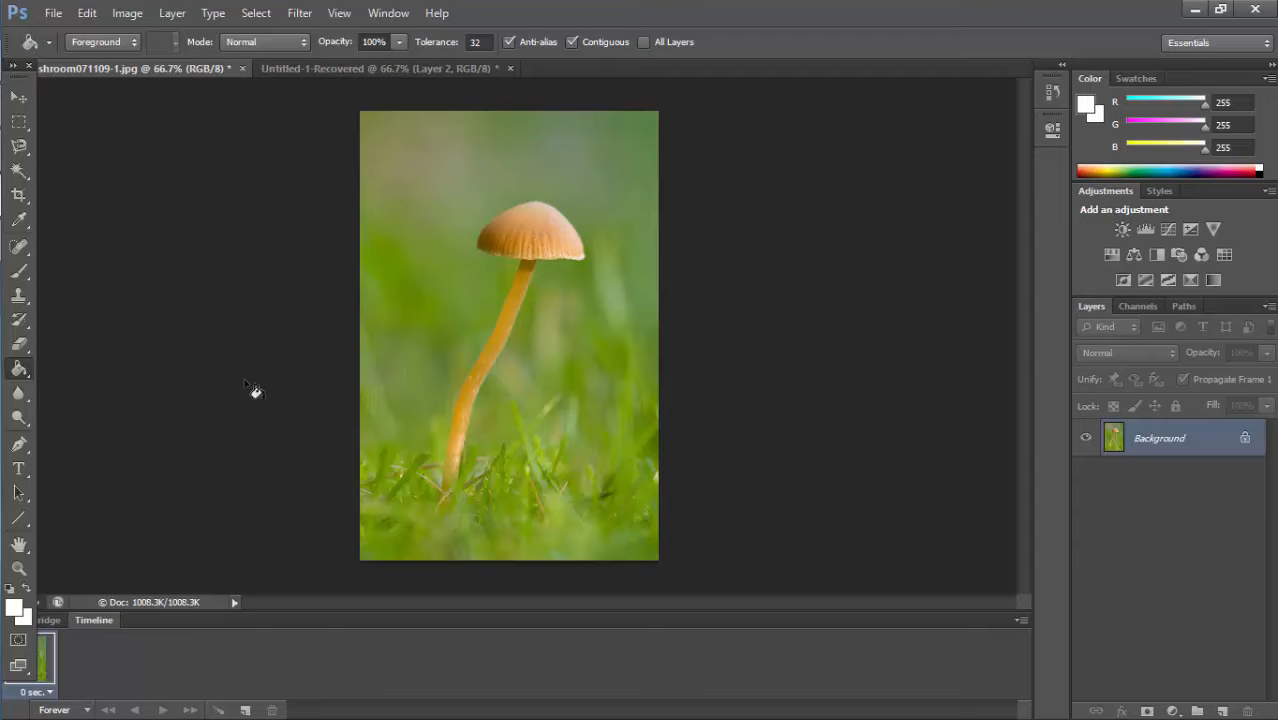
{"action": "left_click", "coordinate": [442, 197]}
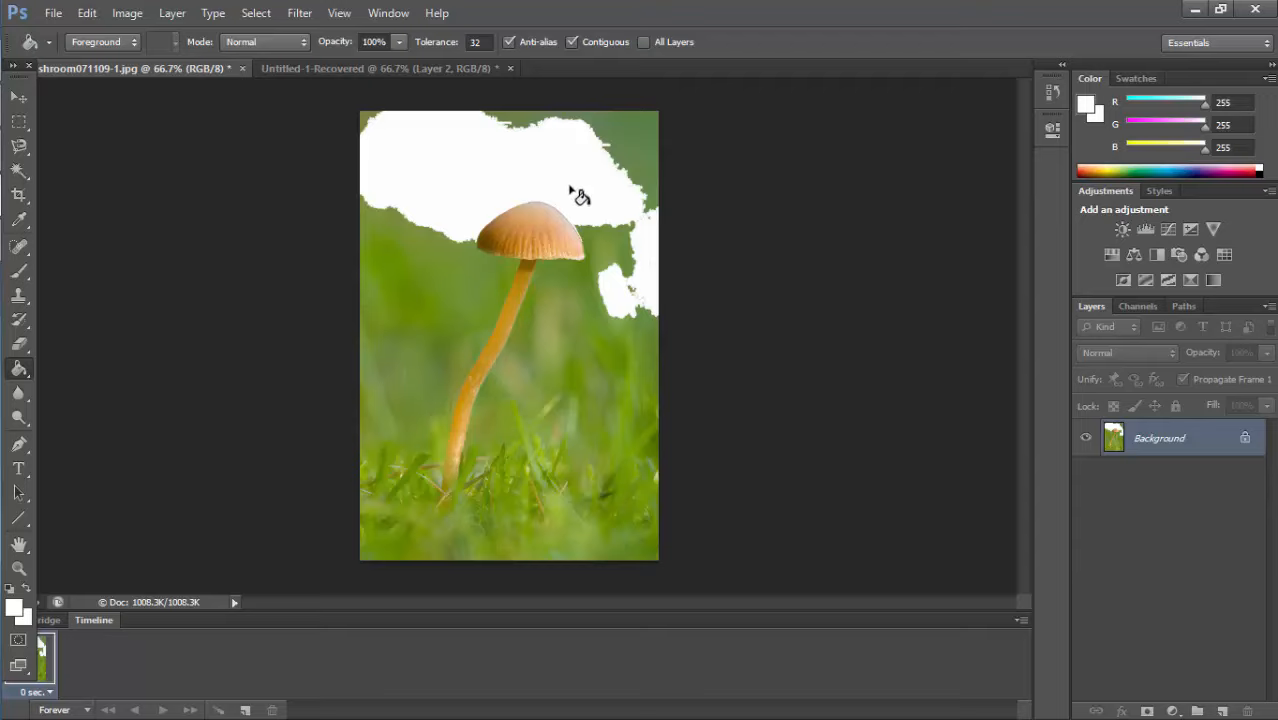
{"action": "left_click", "coordinate": [641, 160]}
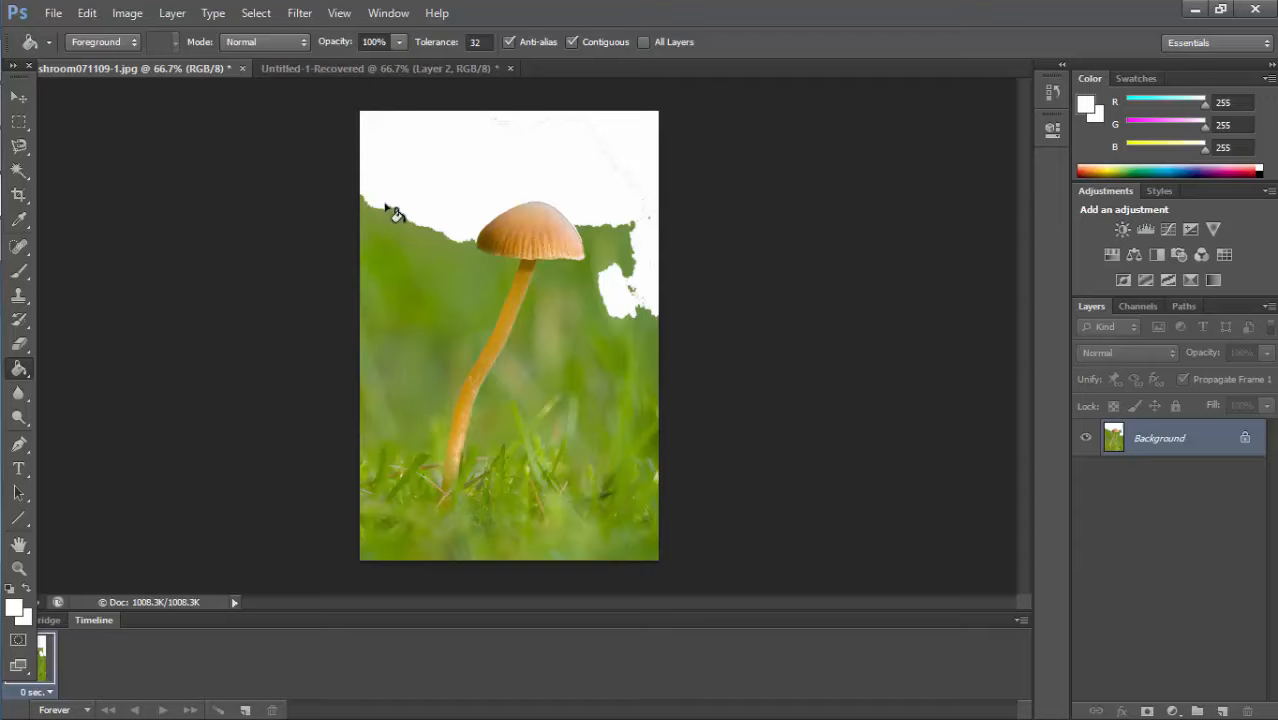
{"action": "left_click", "coordinate": [398, 242]}
{"action": "left_click", "coordinate": [399, 285]}
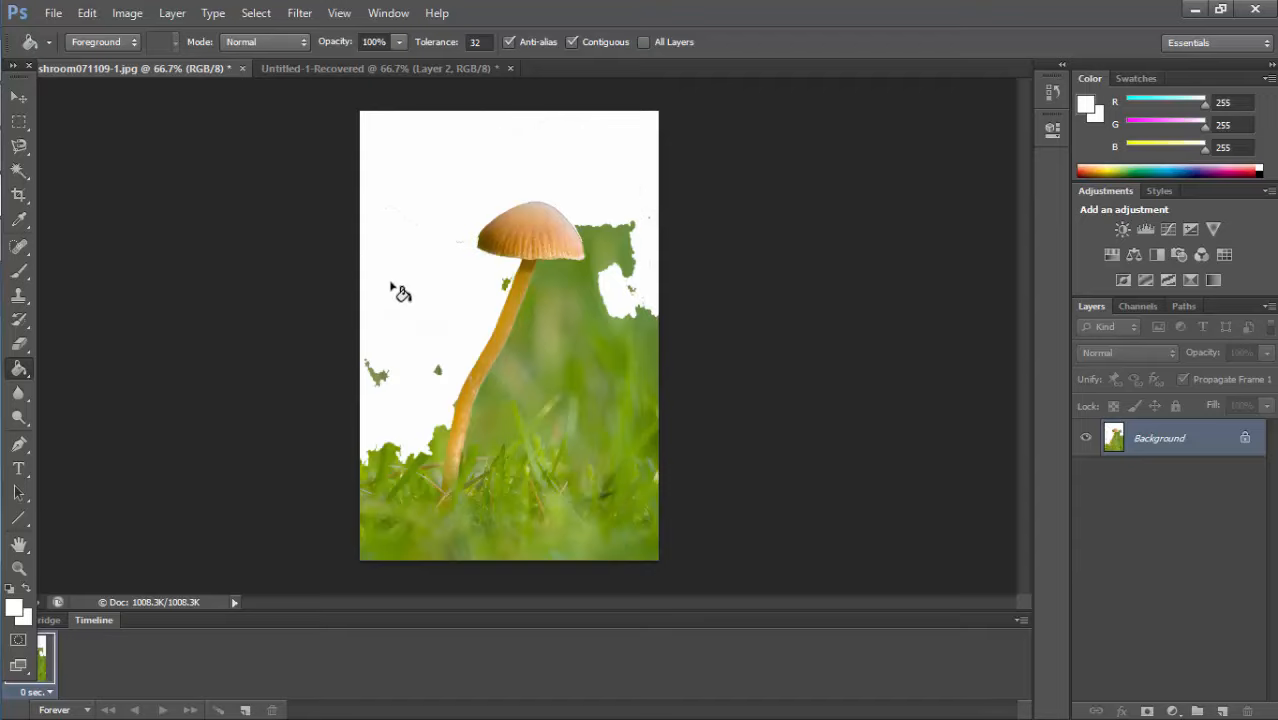
{"action": "left_click", "coordinate": [560, 334]}
{"action": "left_click", "coordinate": [535, 352]}
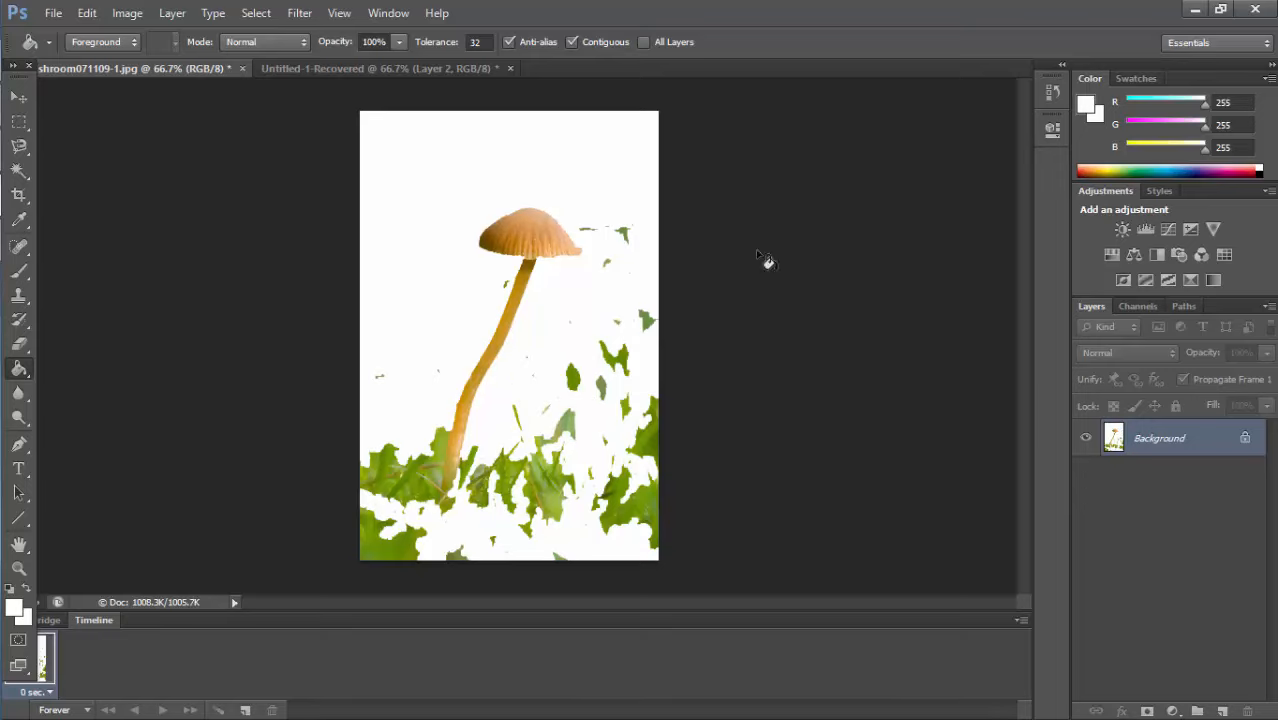
Revert the Paint Bucket fills by restoring the mushroom071109-1.jpg snapshot in the History.
{"action": "left_click", "coordinate": [1051, 92]}
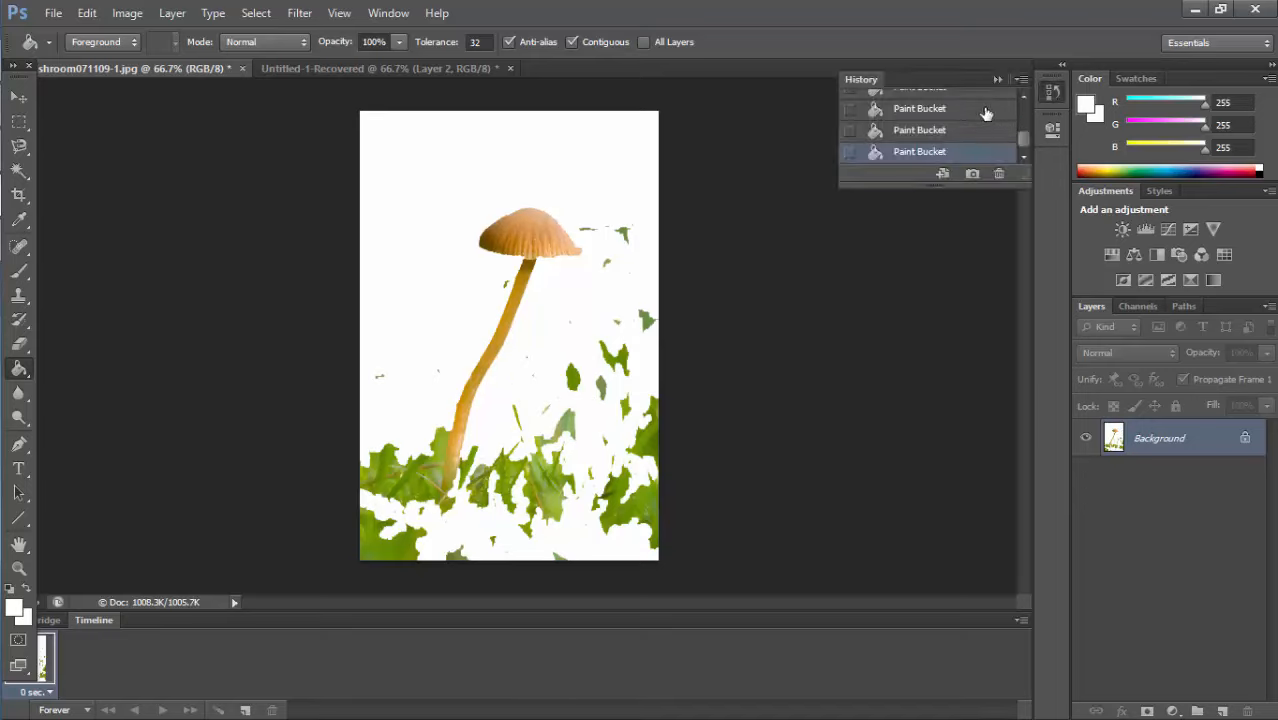
{"action": "left_click_drag", "start_coordinate": [1018, 133], "coordinate": [1026, 105]}
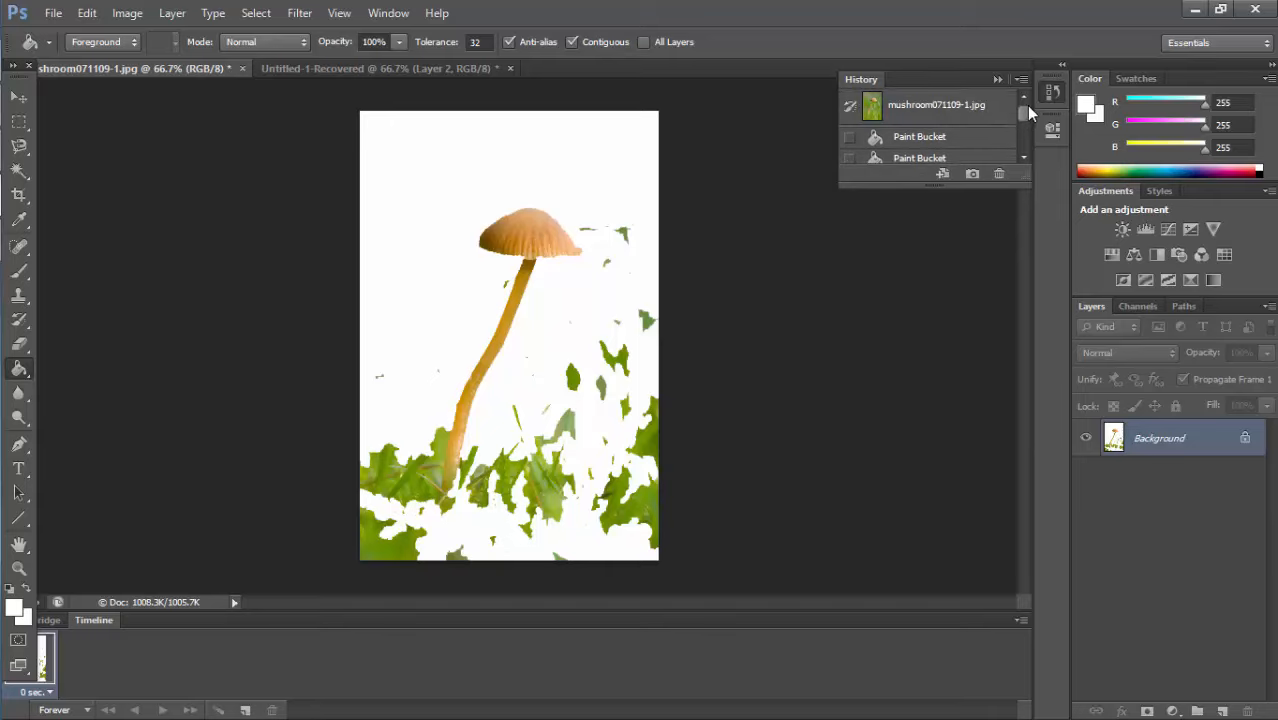
{"action": "left_click", "coordinate": [1010, 112]}
{"action": "left_click", "coordinate": [1048, 93]}
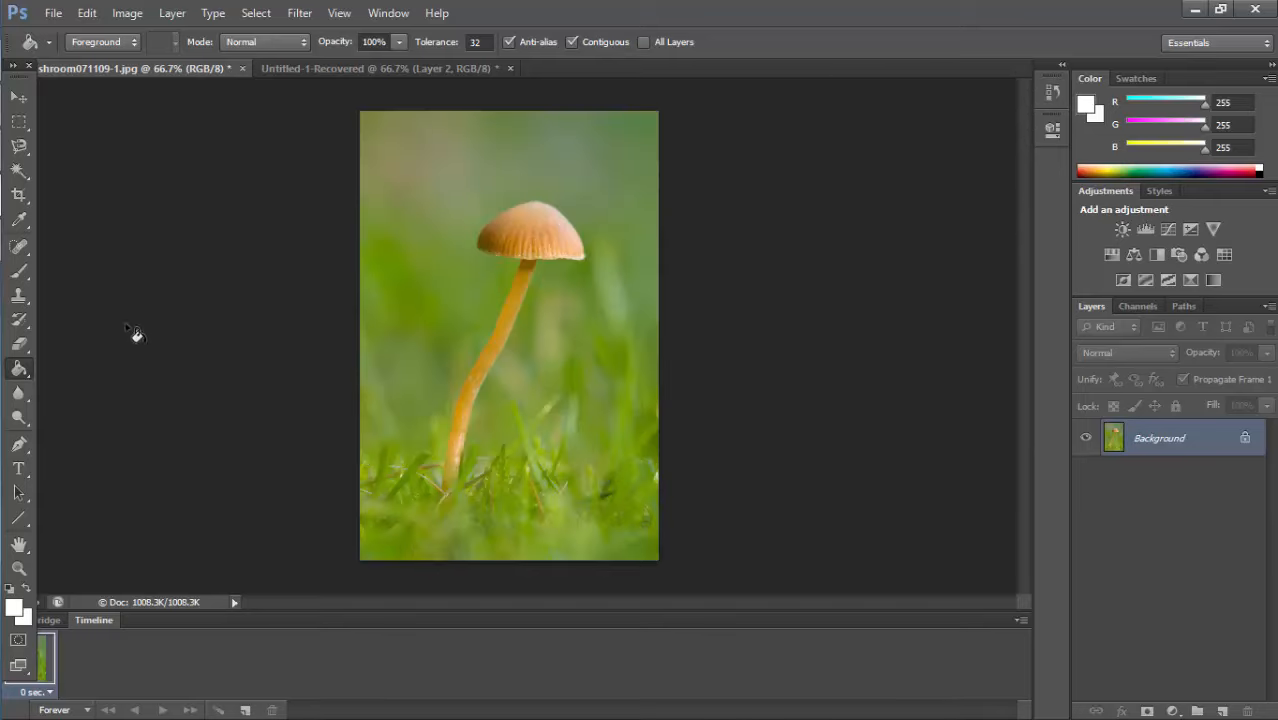
Activate the Gradient tool and set the foreground colour to red (fb0d0d).
{"action": "right_click", "coordinate": [34, 371]}
{"action": "left_click", "coordinate": [60, 366]}
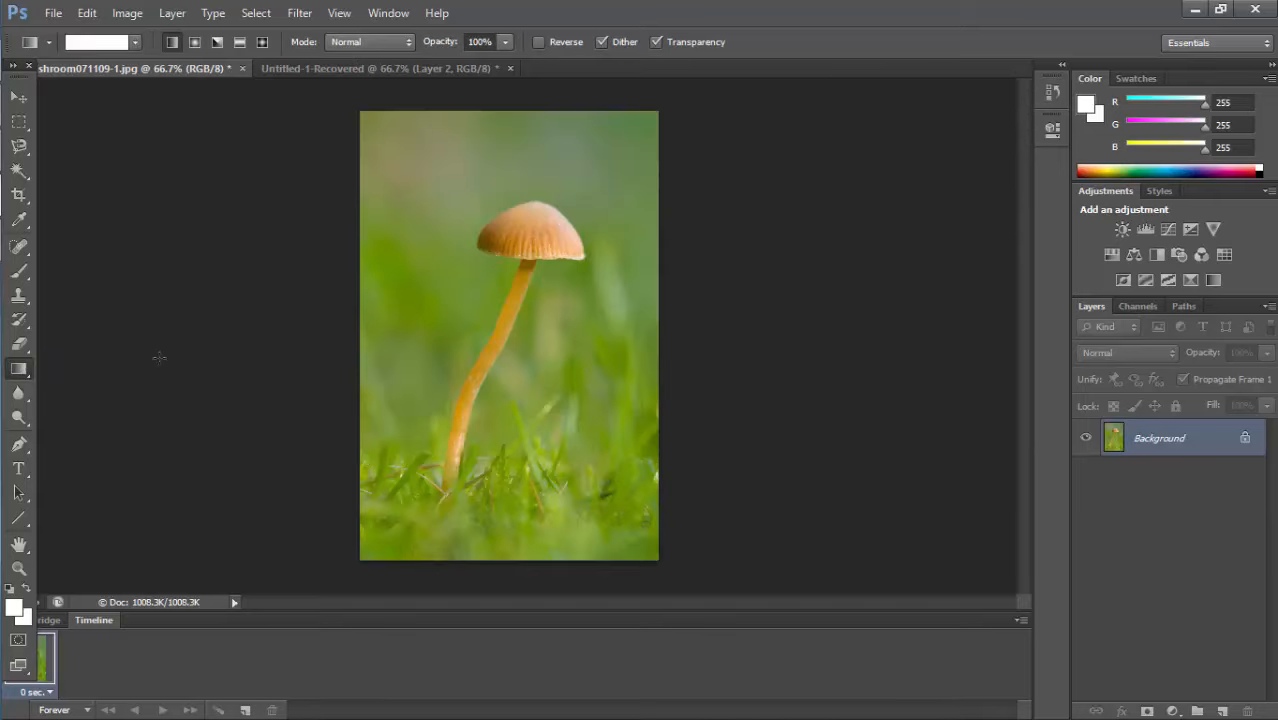
{"action": "left_click", "coordinate": [14, 607]}
{"action": "left_click", "coordinate": [926, 109]}
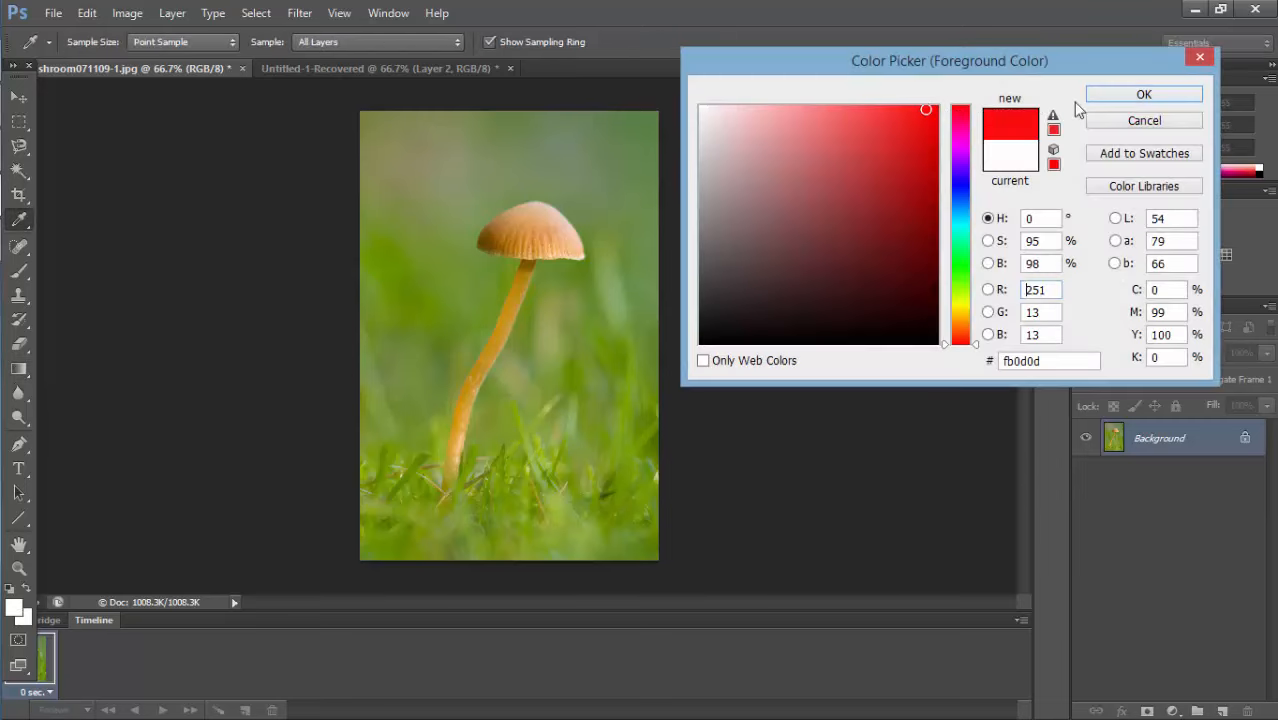
{"action": "left_click", "coordinate": [1143, 94]}
{"action": "key", "text": "g"}
Set the background colour to near-black (0a0707).
{"action": "left_click", "coordinate": [23, 615]}
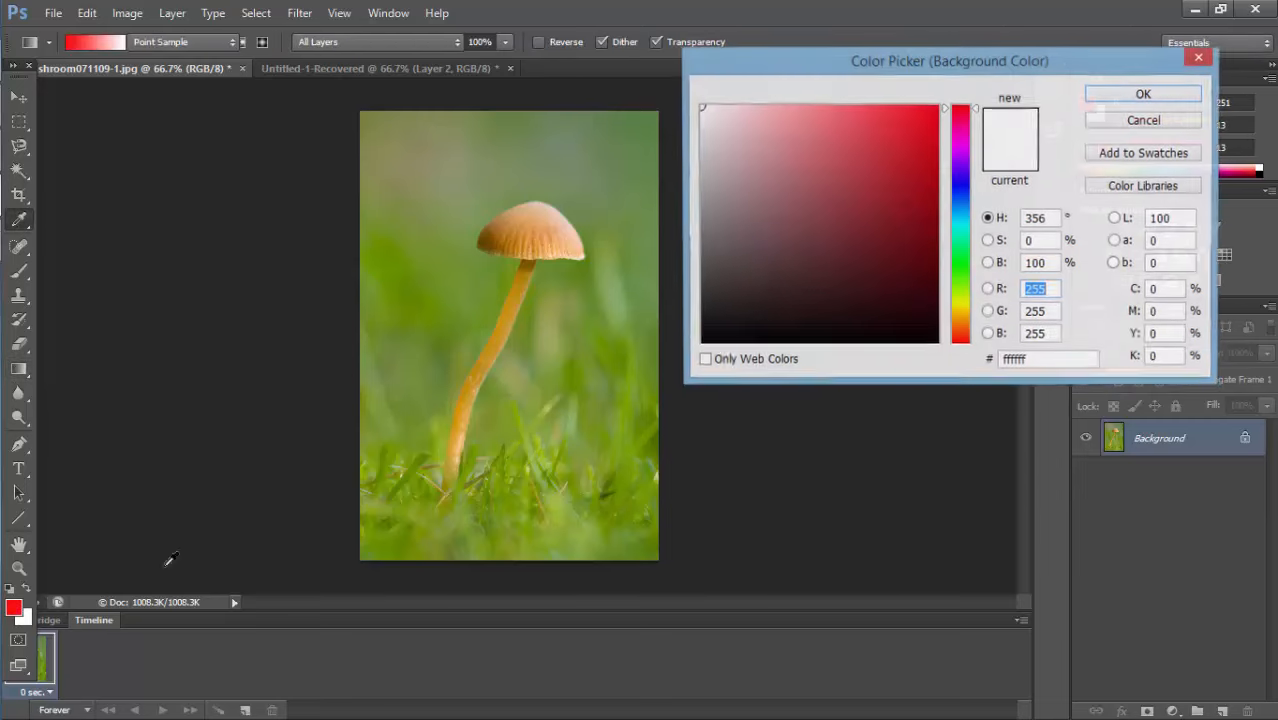
{"action": "left_click_drag", "start_coordinate": [768, 310], "coordinate": [768, 335]}
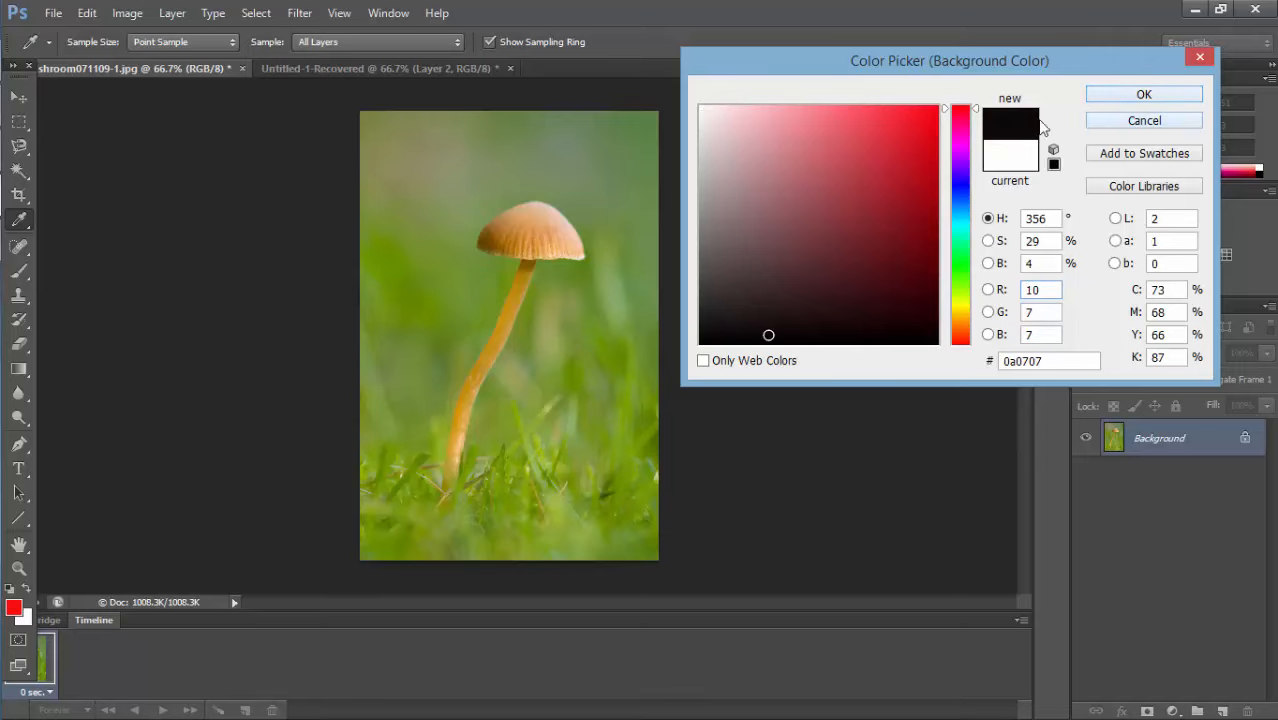
{"action": "key", "text": "Return"}
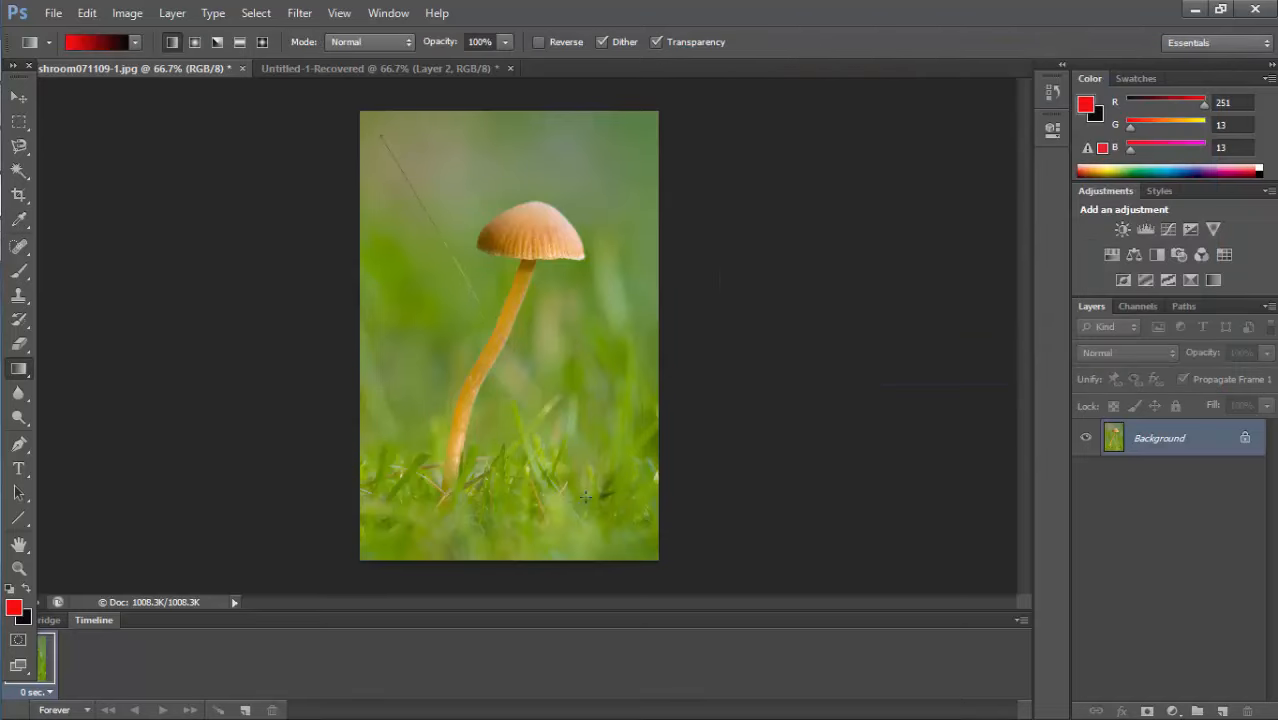
Apply the red-to-black linear gradient across the mushroom image several times in different directions, varying its angle and length.
{"action": "left_click_drag", "start_coordinate": [585, 497], "coordinate": [595, 517]}
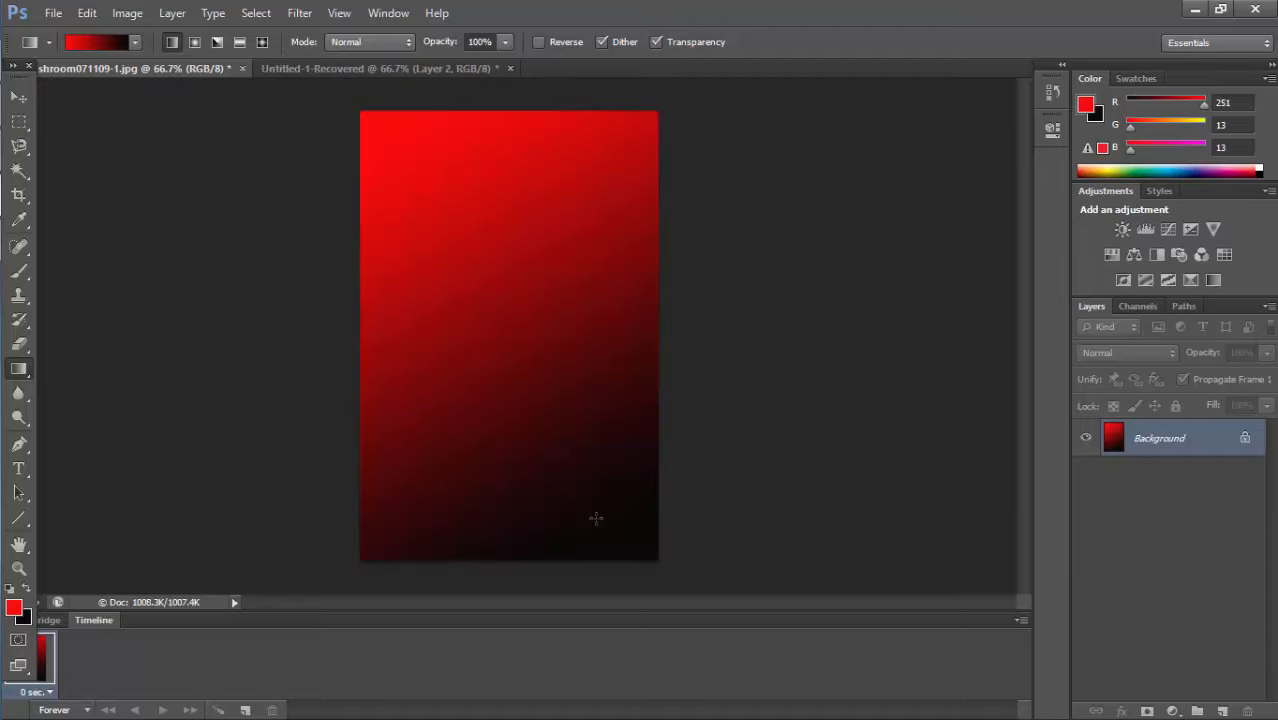
{"action": "left_click_drag", "start_coordinate": [605, 533], "coordinate": [692, 603]}
{"action": "left_click_drag", "start_coordinate": [786, 356], "coordinate": [294, 288]}
{"action": "left_click_drag", "start_coordinate": [240, 335], "coordinate": [865, 328]}
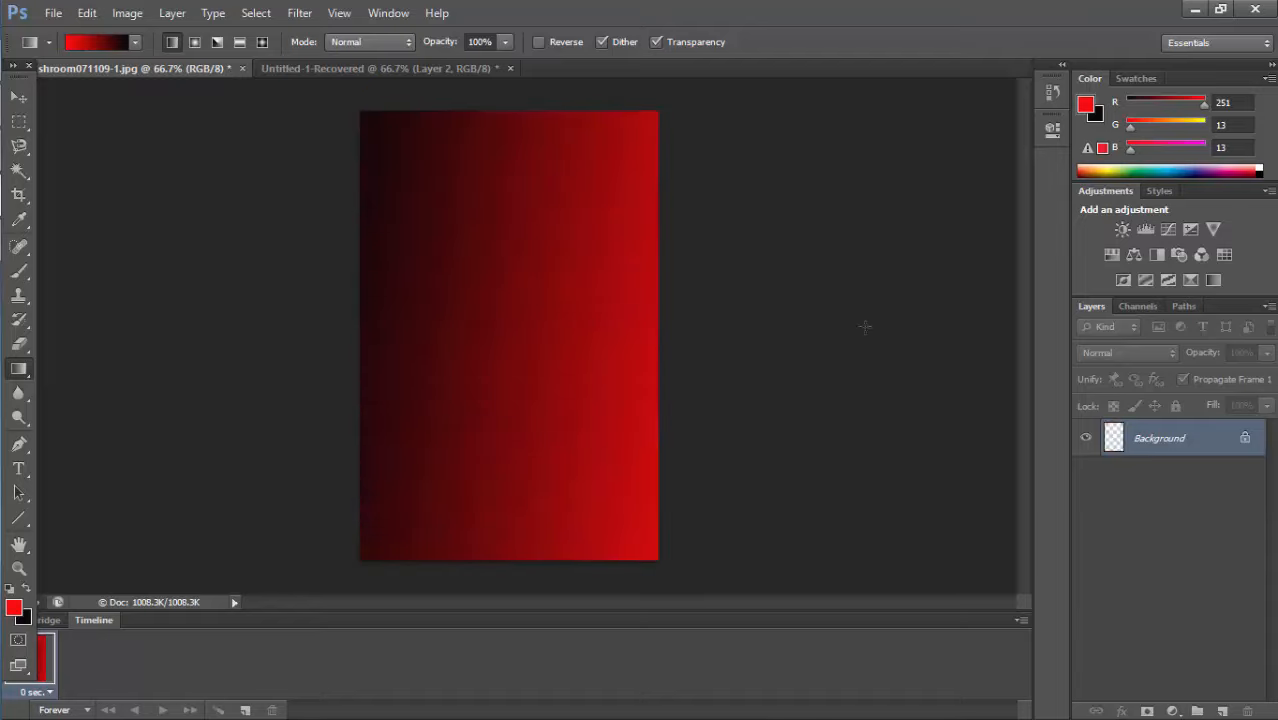
{"action": "left_click_drag", "start_coordinate": [815, 200], "coordinate": [290, 430]}
{"action": "left_click_drag", "start_coordinate": [650, 150], "coordinate": [738, 136]}
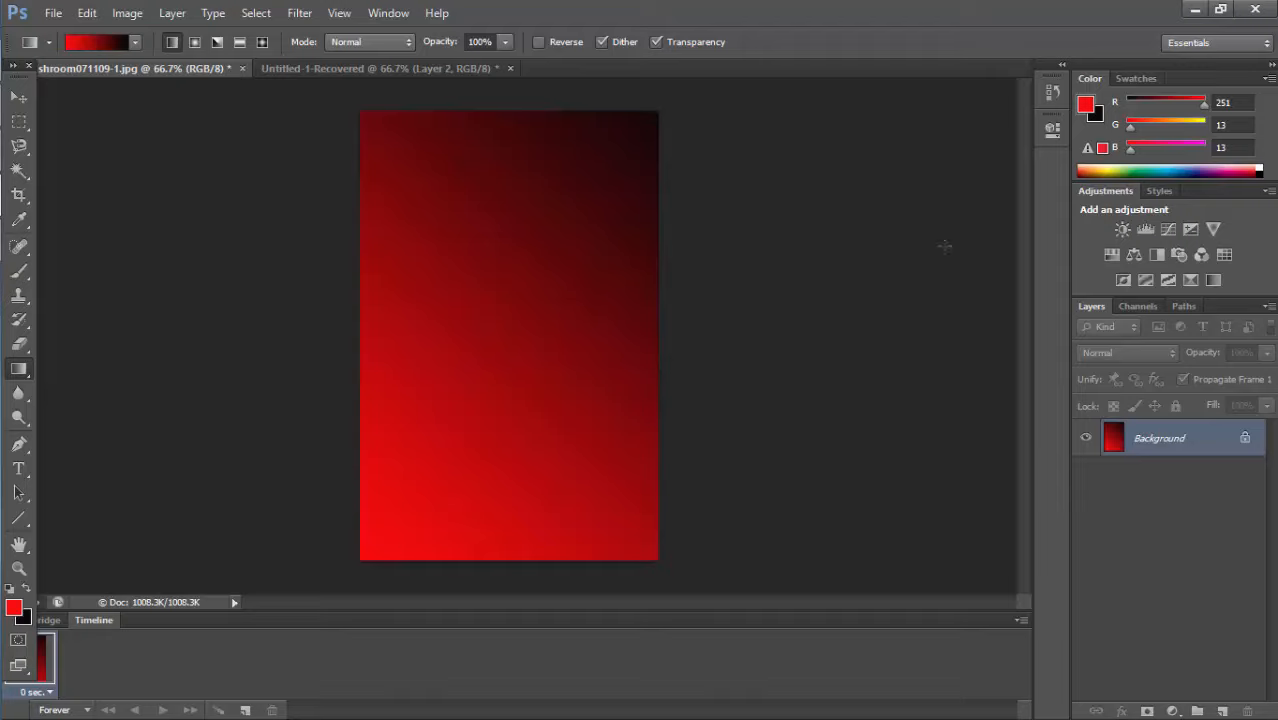
Revert all the gradients by restoring the mushroom071109-1.jpg snapshot in the History.
{"action": "left_click", "coordinate": [1051, 96]}
{"action": "scroll", "coordinate": [1020, 121], "scroll_direction": "up", "scroll_amount": 2}
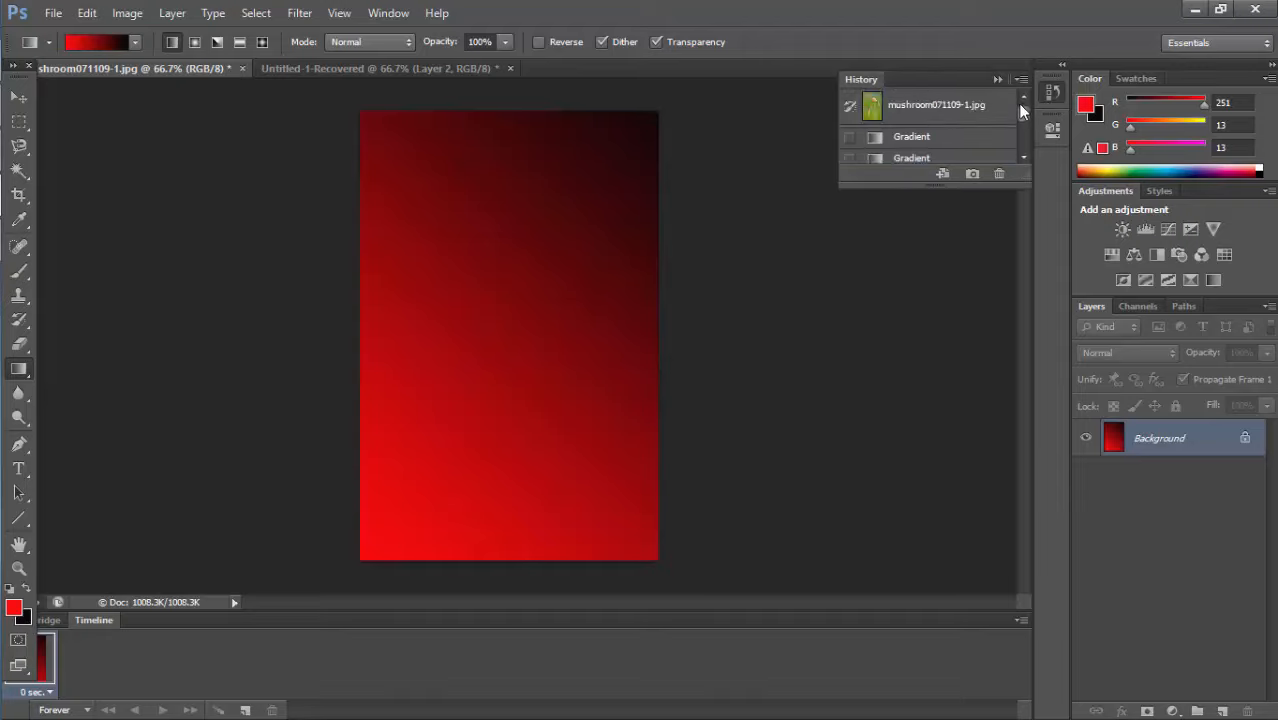
{"action": "left_click", "coordinate": [999, 108]}
{"action": "left_click", "coordinate": [1052, 92]}
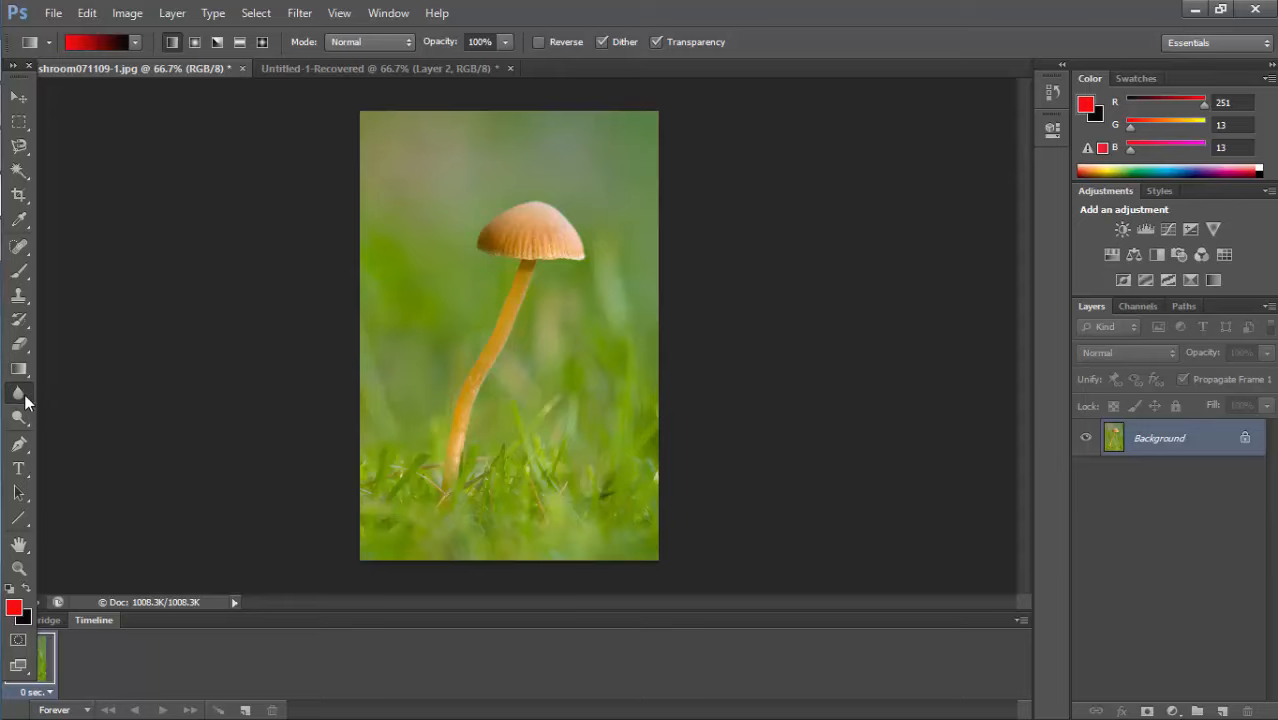
Soften the mushroom's cap and stem with the Blur tool at size 90 and 100% strength.
{"action": "left_click", "coordinate": [24, 393]}
{"action": "left_click", "coordinate": [61, 389]}
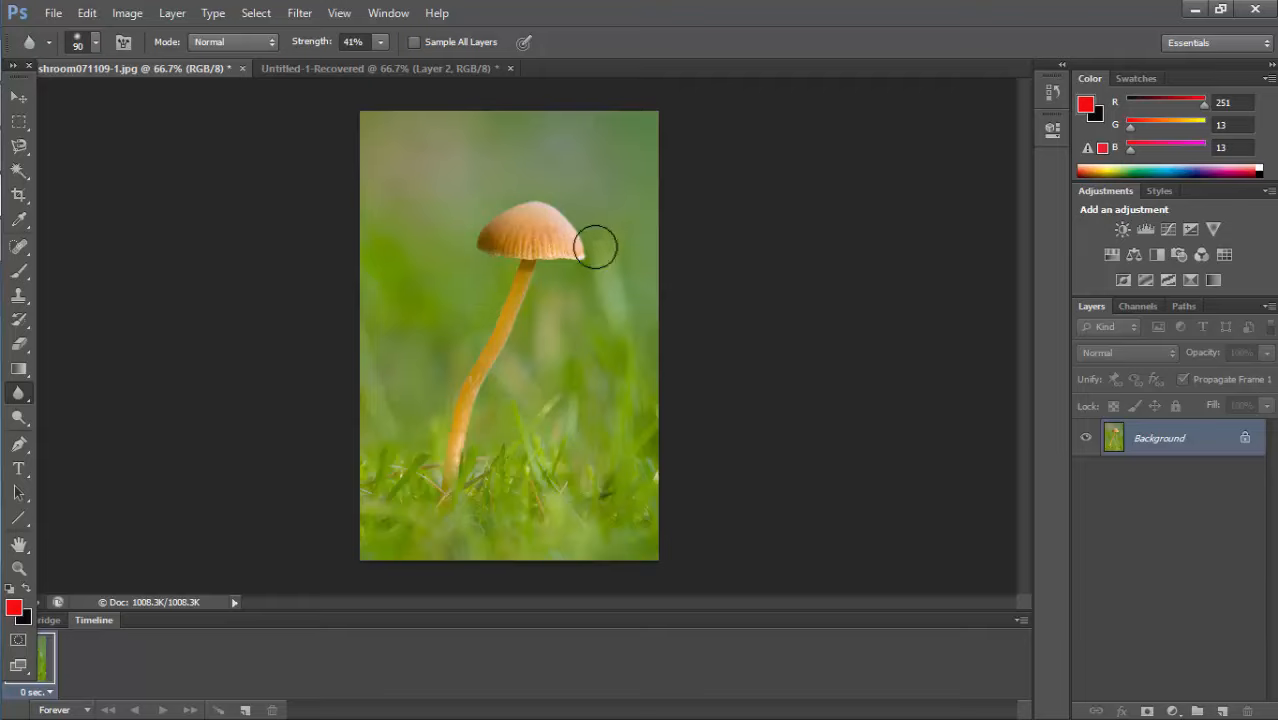
{"action": "left_click_drag", "start_coordinate": [380, 42], "coordinate": [552, 216]}
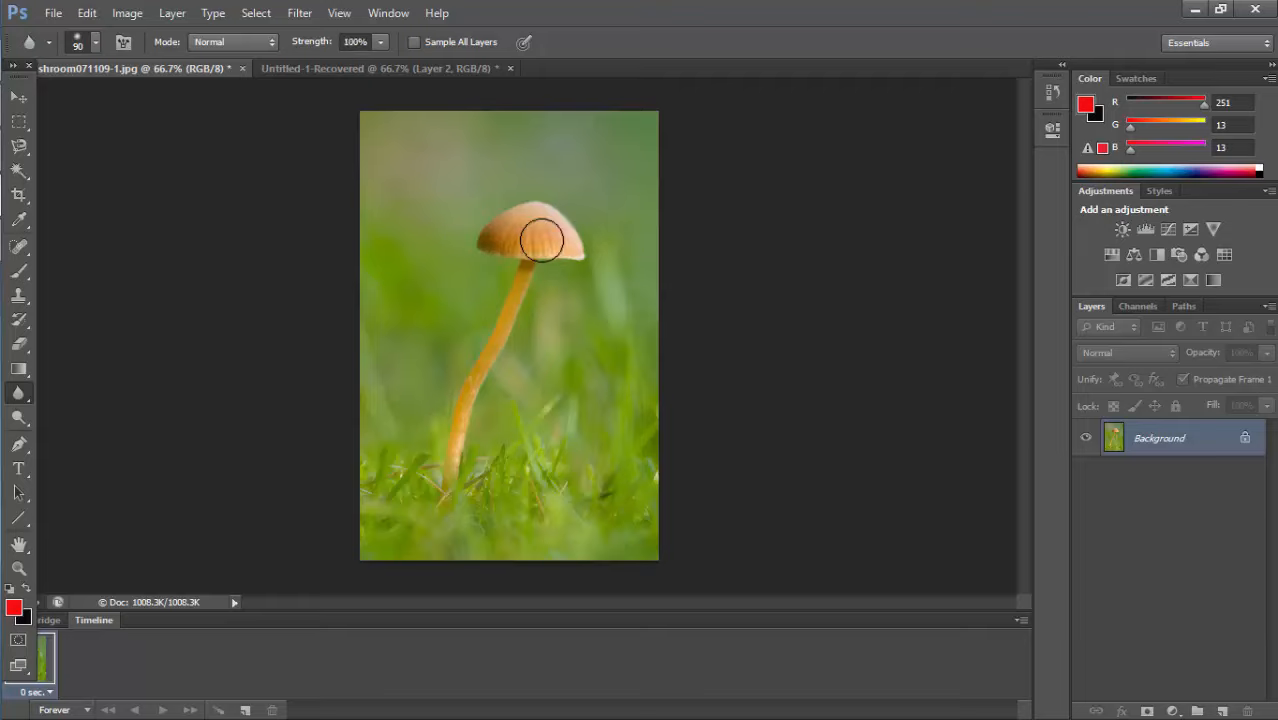
{"action": "left_click_drag", "start_coordinate": [380, 42], "coordinate": [292, 77]}
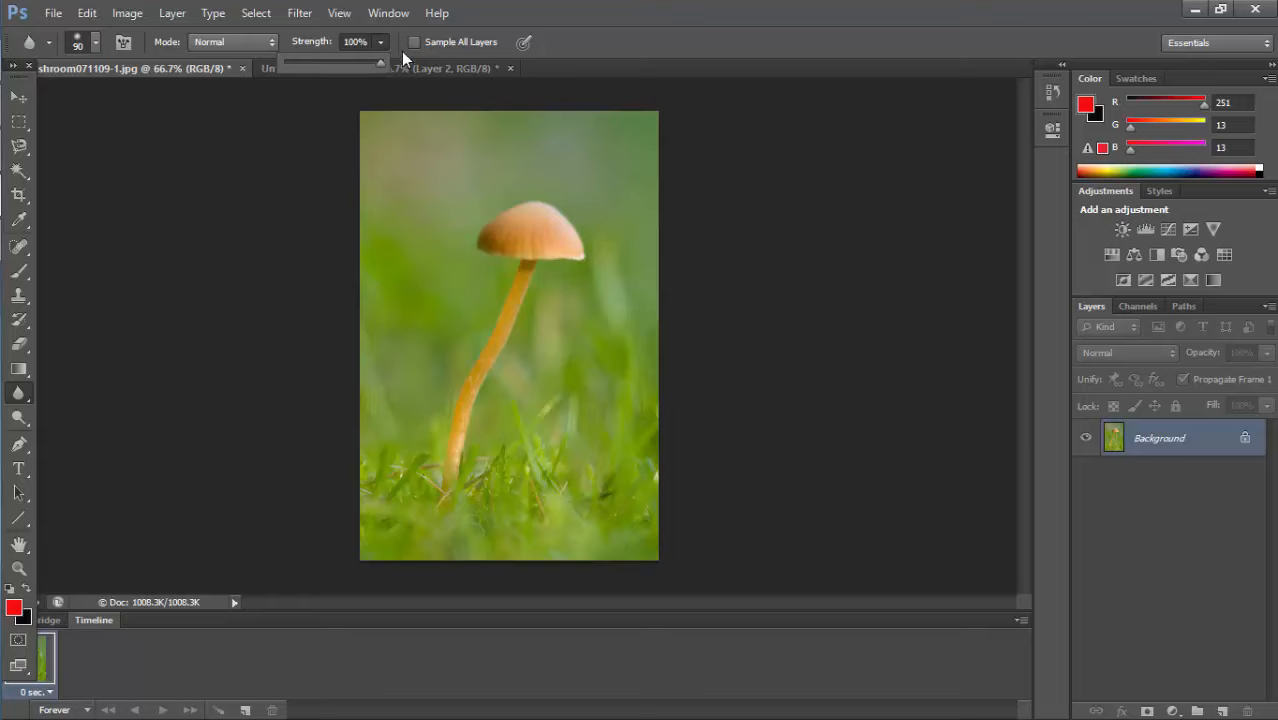
{"action": "left_click_drag", "start_coordinate": [401, 51], "coordinate": [381, 40]}
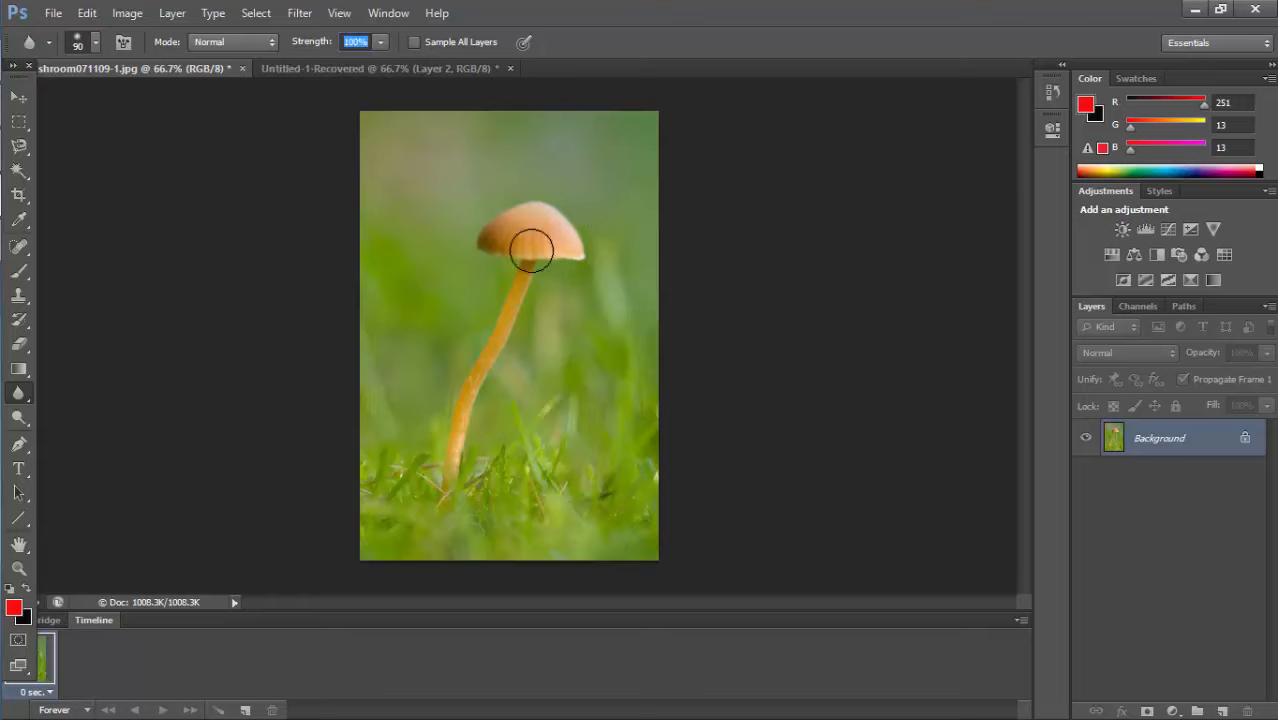
{"action": "mouse_move", "coordinate": [531, 251]}
{"action": "left_mouse_down"}
{"action": "mouse_move", "coordinate": [550, 247]}
{"action": "mouse_move", "coordinate": [499, 244]}
{"action": "left_mouse_up"}
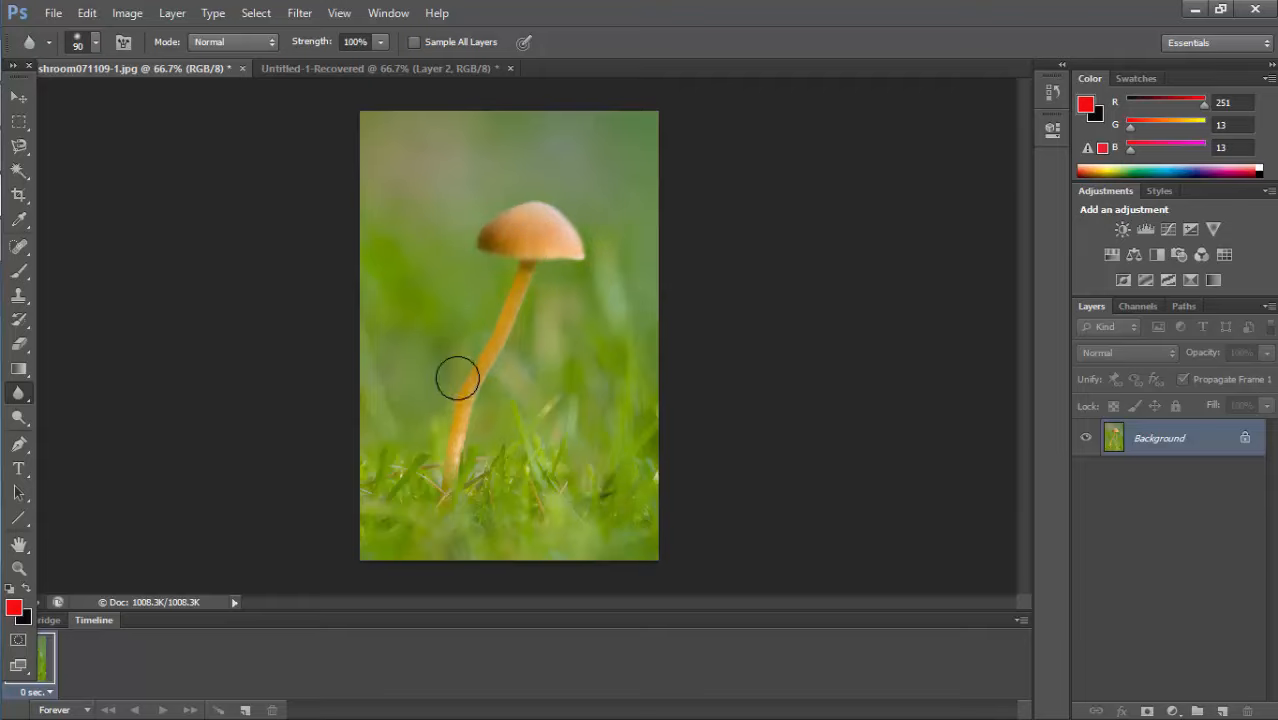
{"action": "mouse_move", "coordinate": [457, 378]}
{"action": "left_mouse_down"}
{"action": "mouse_move", "coordinate": [482, 361]}
{"action": "mouse_move", "coordinate": [454, 391]}
{"action": "left_mouse_up"}
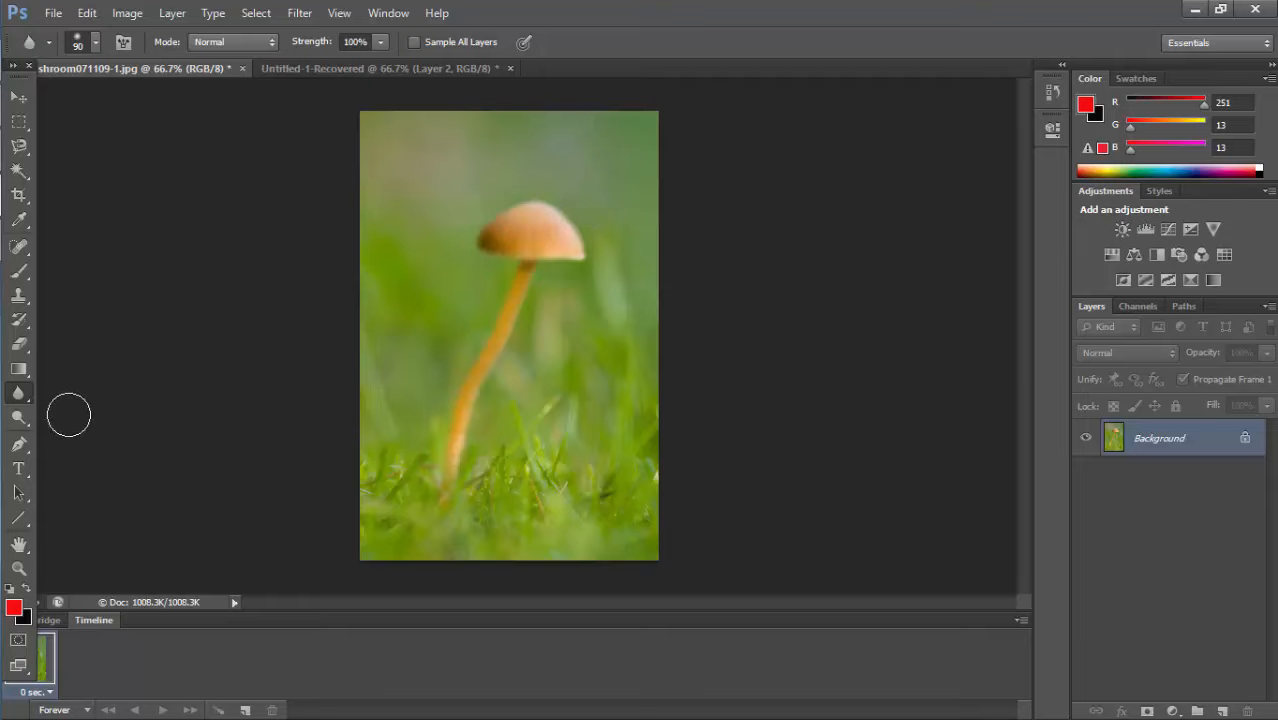
Activate the Dodge tool and view its group with the Burn and Sponge tools.
{"action": "left_click", "coordinate": [18, 419]}
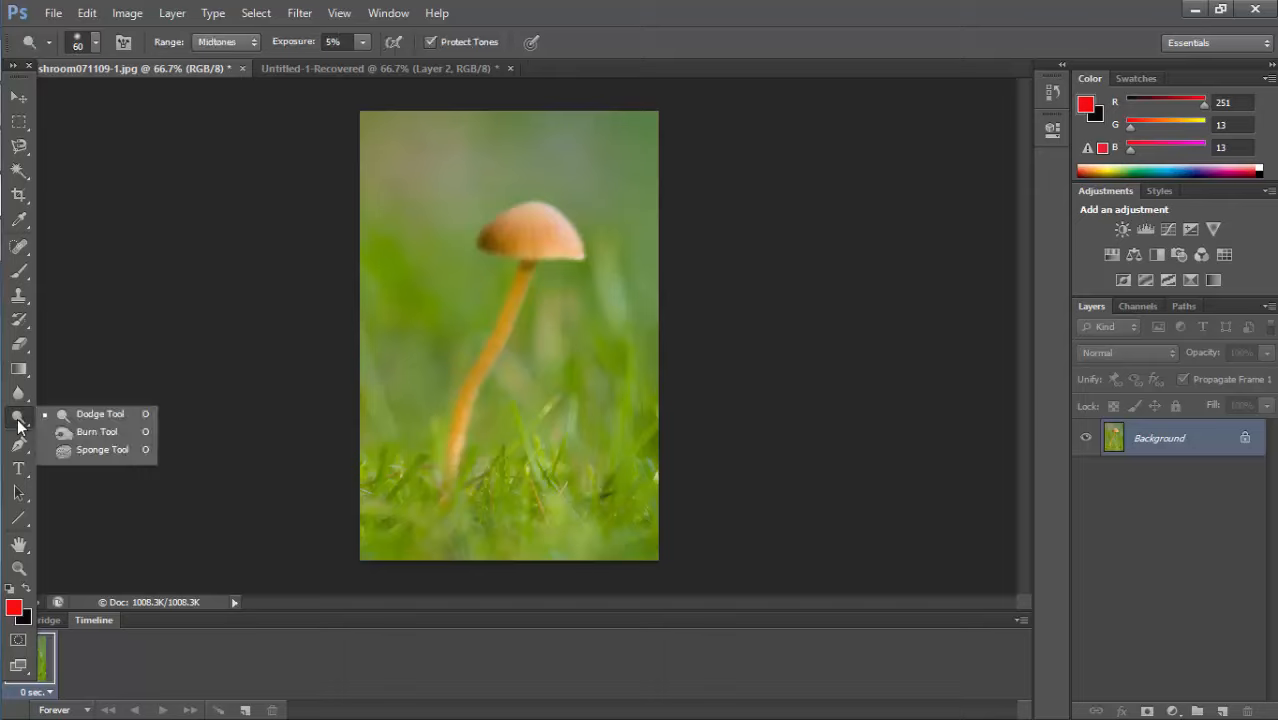
{"action": "left_click", "coordinate": [18, 426]}
Add the text "KJKJKJK" in white 72 pt Nexa Bold and move it to the centre of the image over the stem.
{"action": "left_click", "coordinate": [24, 474]}
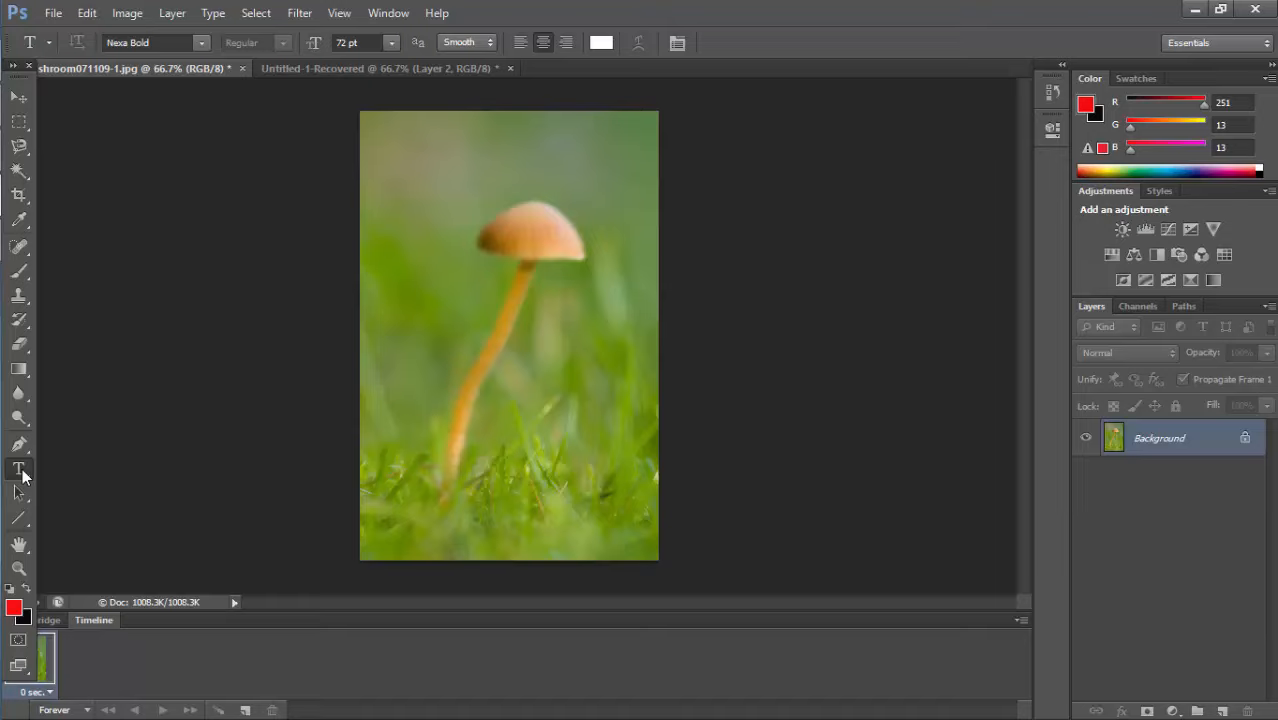
{"action": "left_click", "coordinate": [399, 333]}
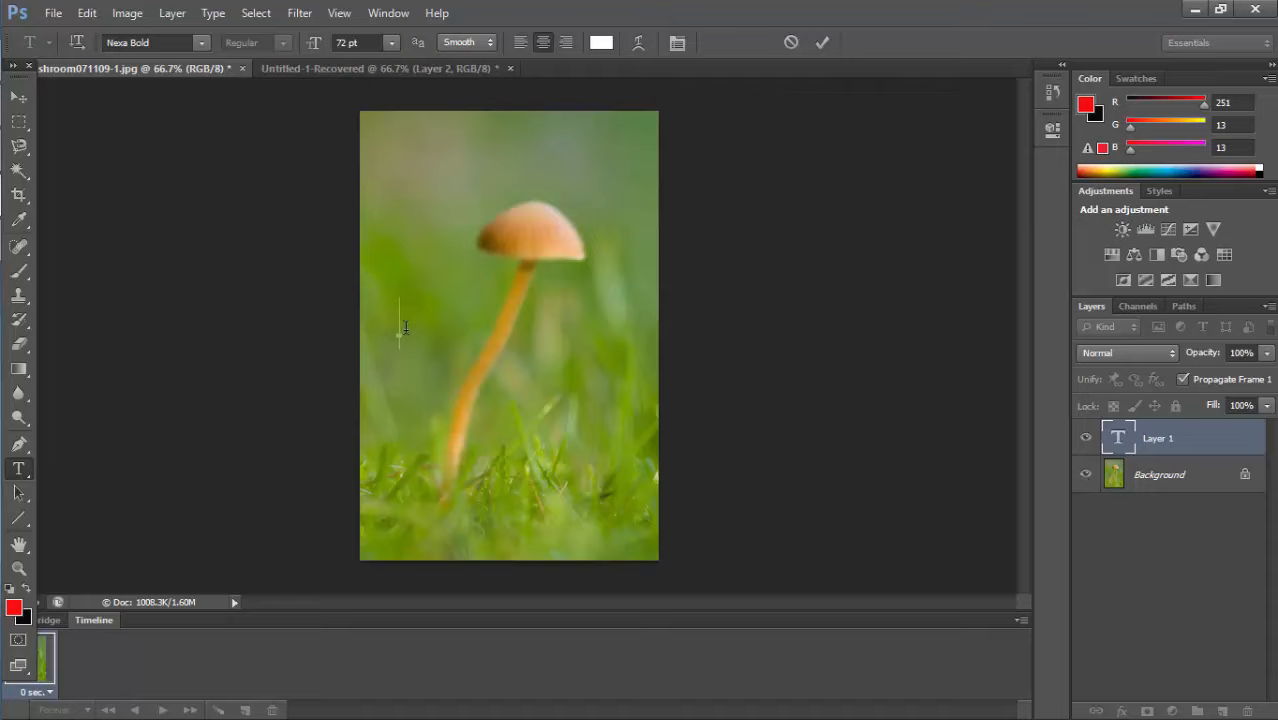
{"action": "type", "text": "KJKJK"}
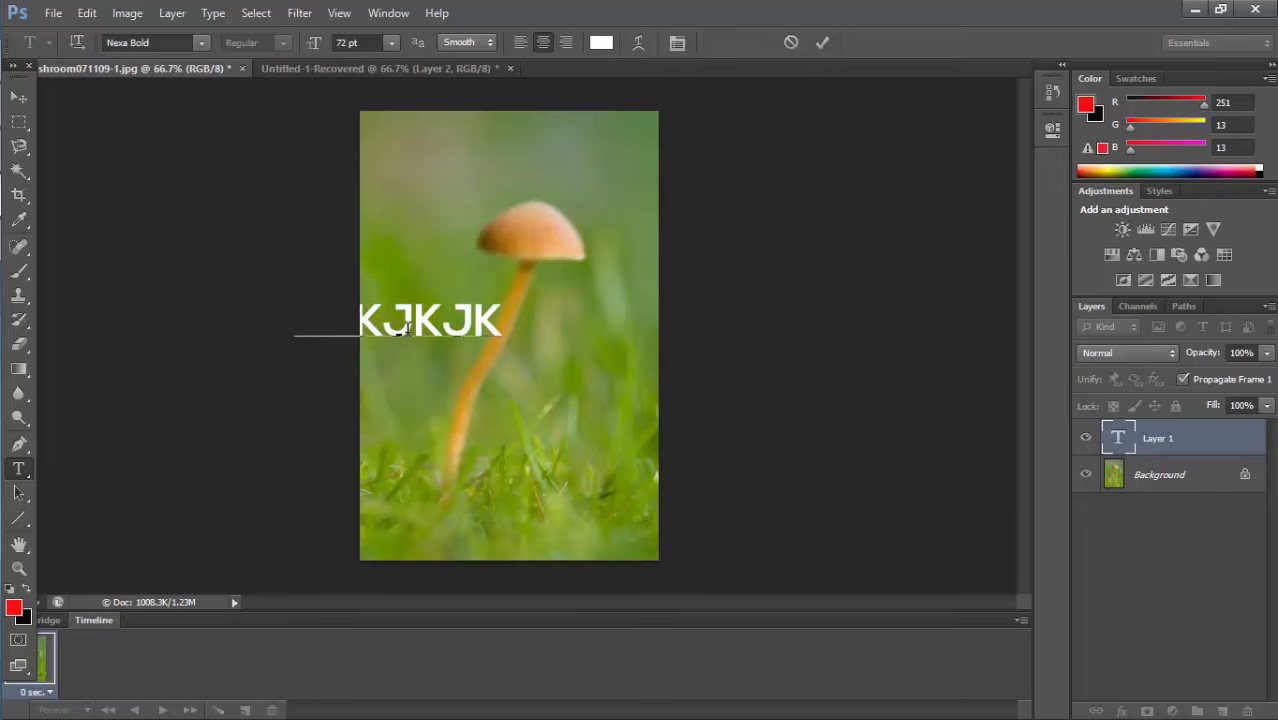
{"action": "left_click", "coordinate": [201, 43]}
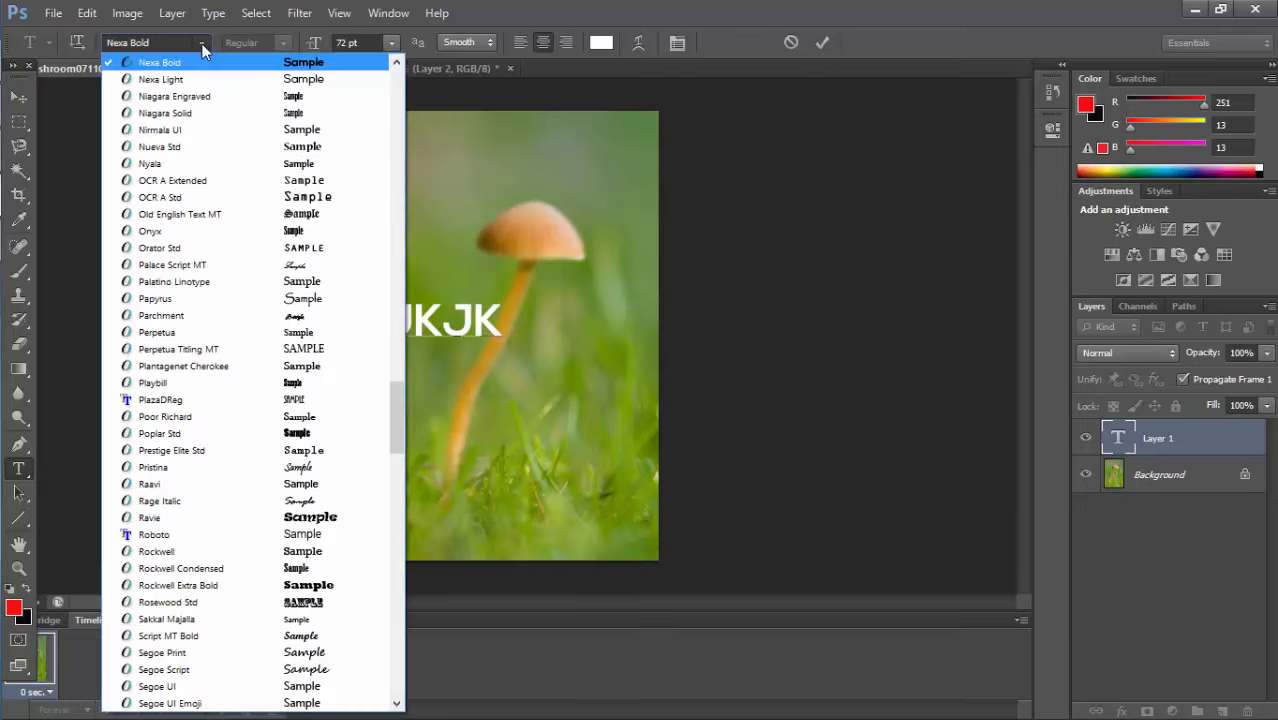
{"action": "left_click", "coordinate": [201, 43]}
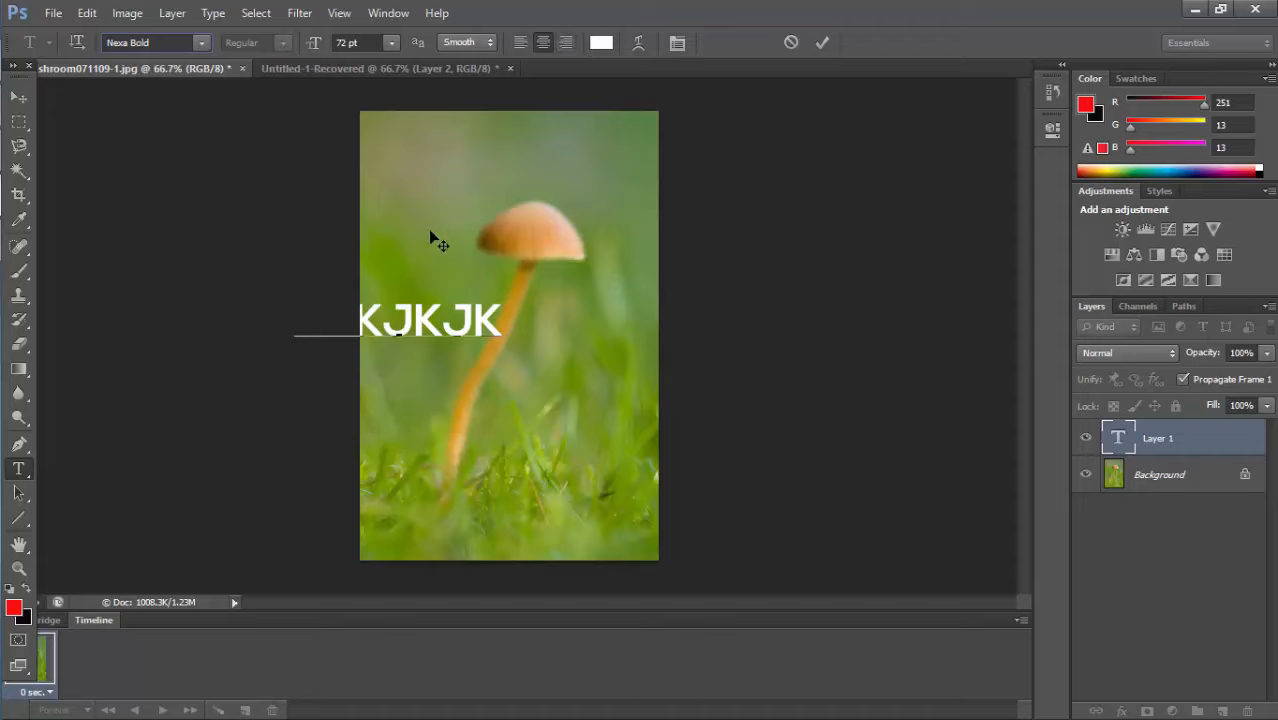
{"action": "left_click", "coordinate": [18, 97]}
{"action": "left_click_drag", "start_coordinate": [421, 324], "coordinate": [526, 336]}
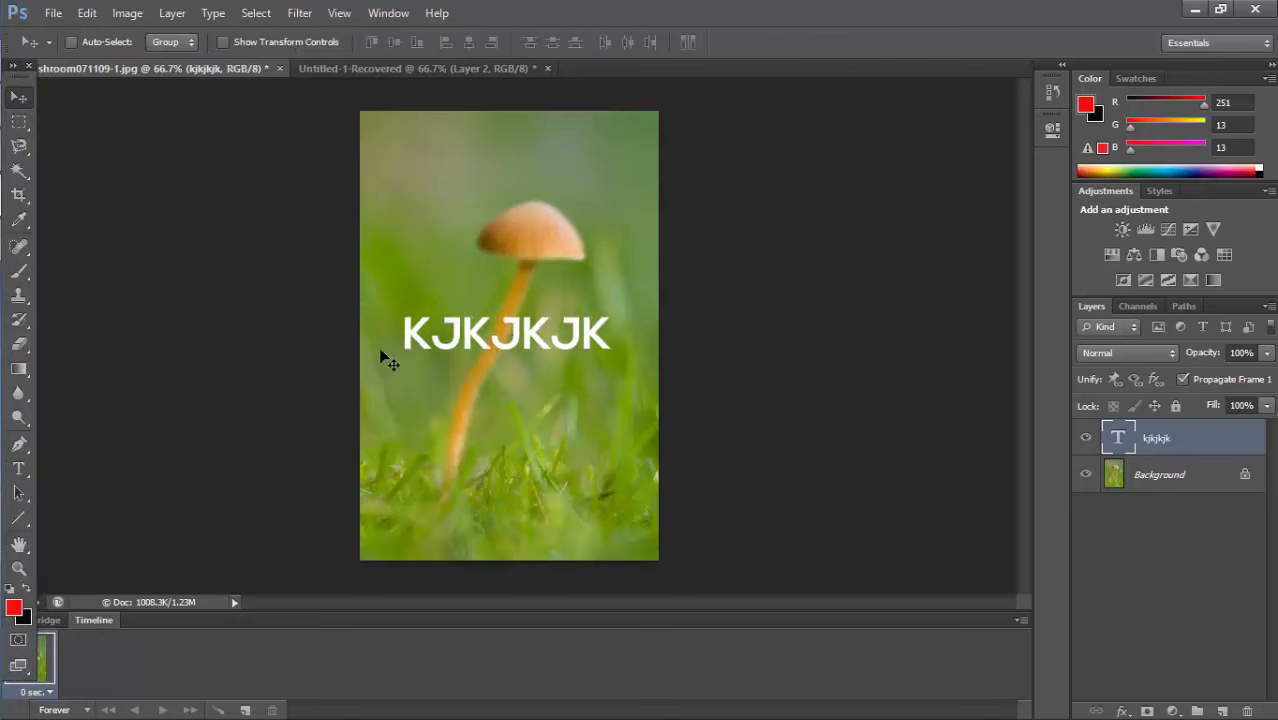
Remove the text and the blur by restoring the mushroom071109-1.jpg snapshot in the History.
{"action": "left_click", "coordinate": [1053, 92]}
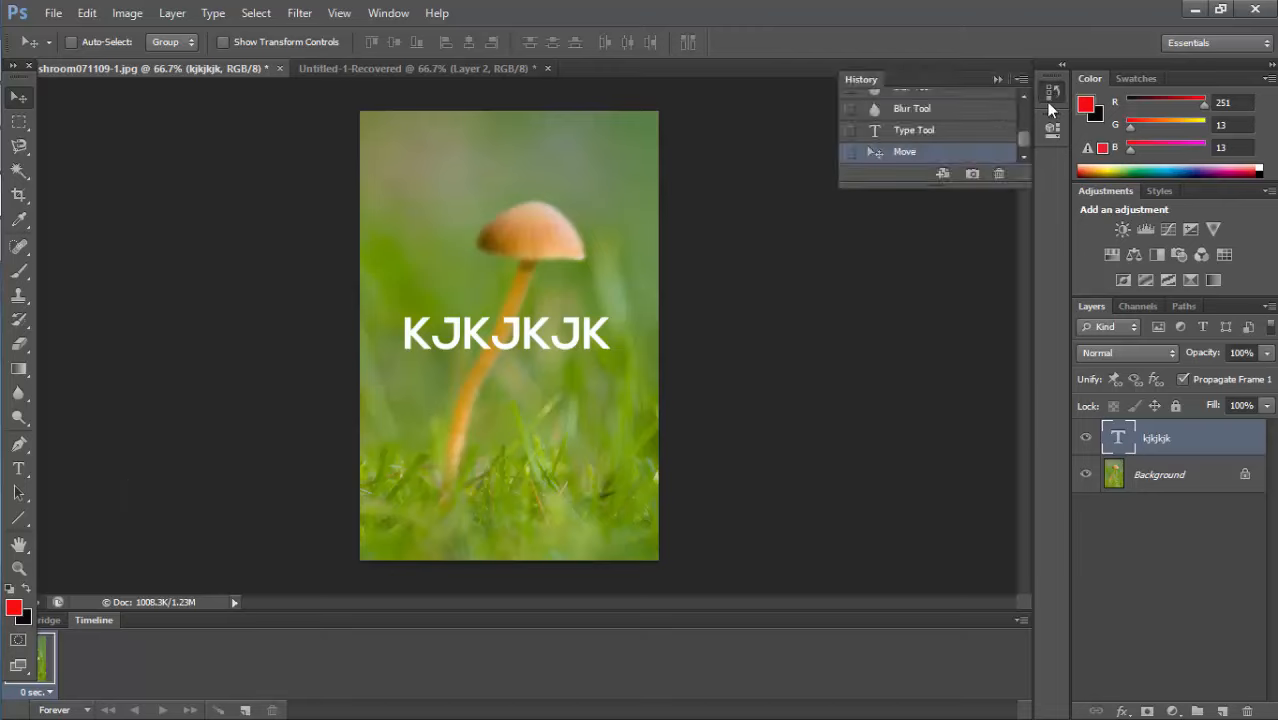
{"action": "left_click_drag", "start_coordinate": [1028, 135], "coordinate": [1023, 94]}
{"action": "left_click", "coordinate": [930, 101]}
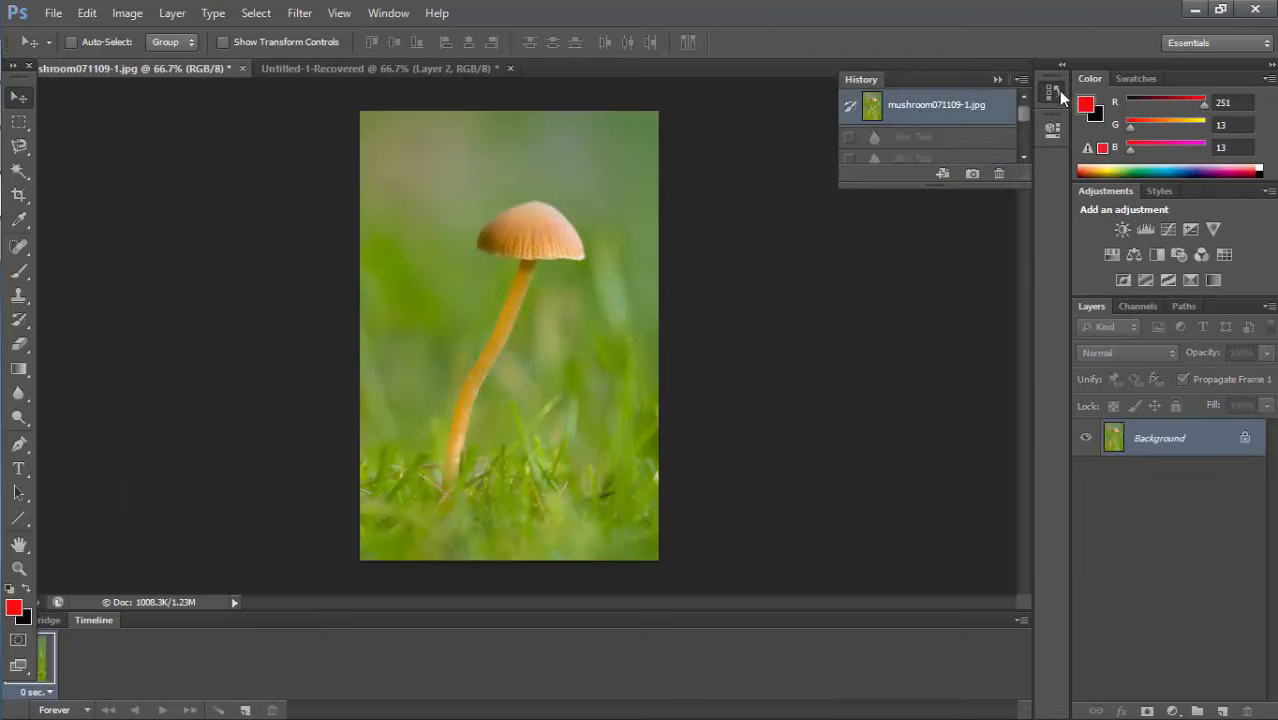
{"action": "left_click", "coordinate": [1056, 91]}
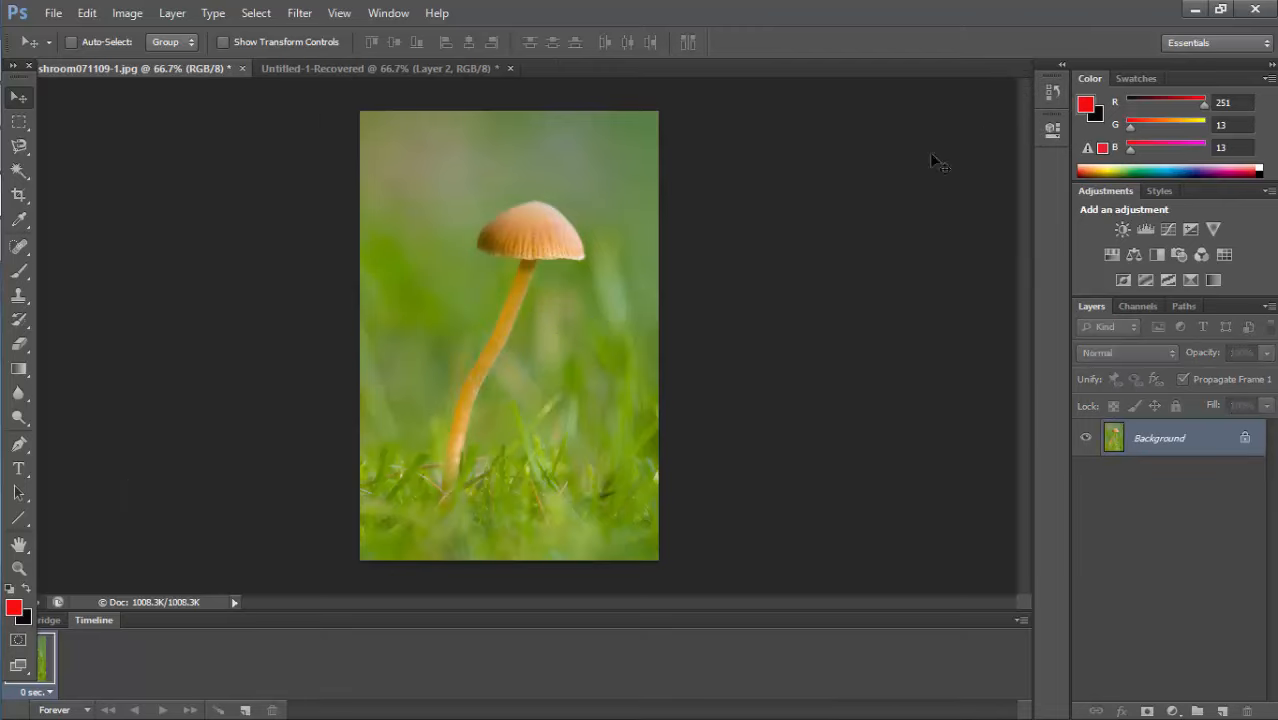
Draw a rectangle shape about 172 by 174 px over the left part of the mushroom cap and fill it with red.
{"action": "left_click", "coordinate": [21, 522]}
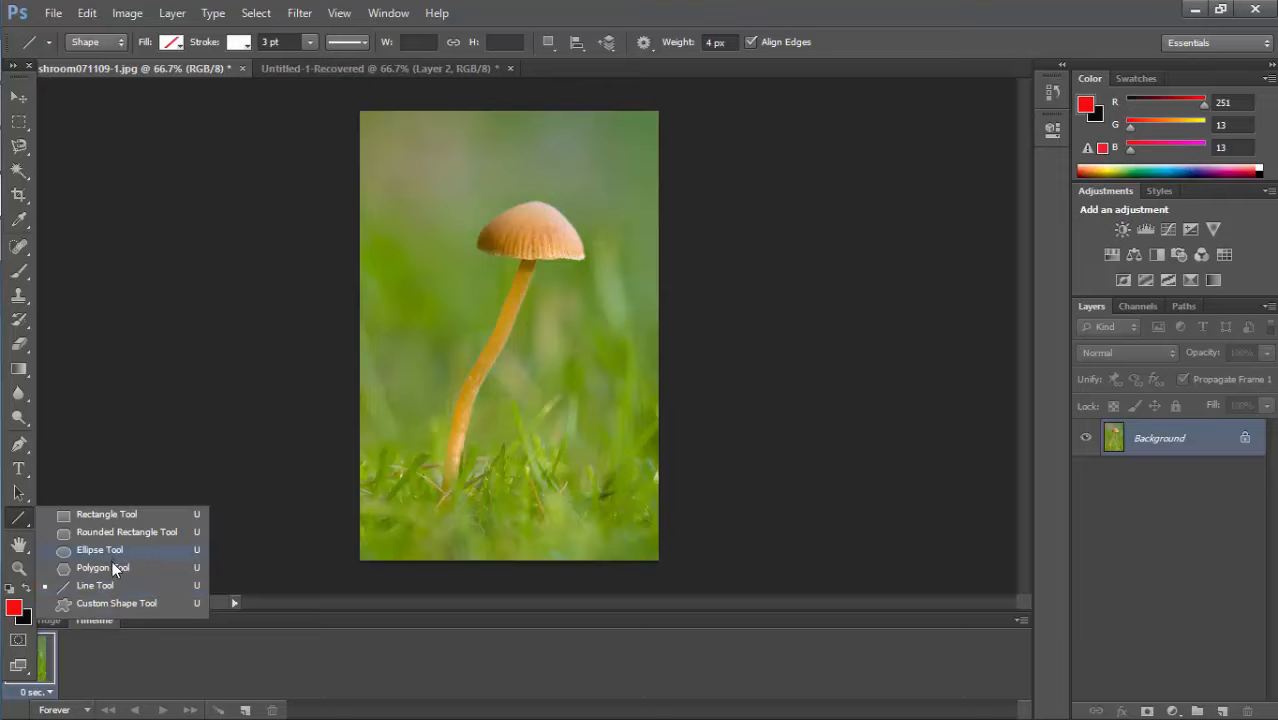
{"action": "left_click", "coordinate": [116, 516]}
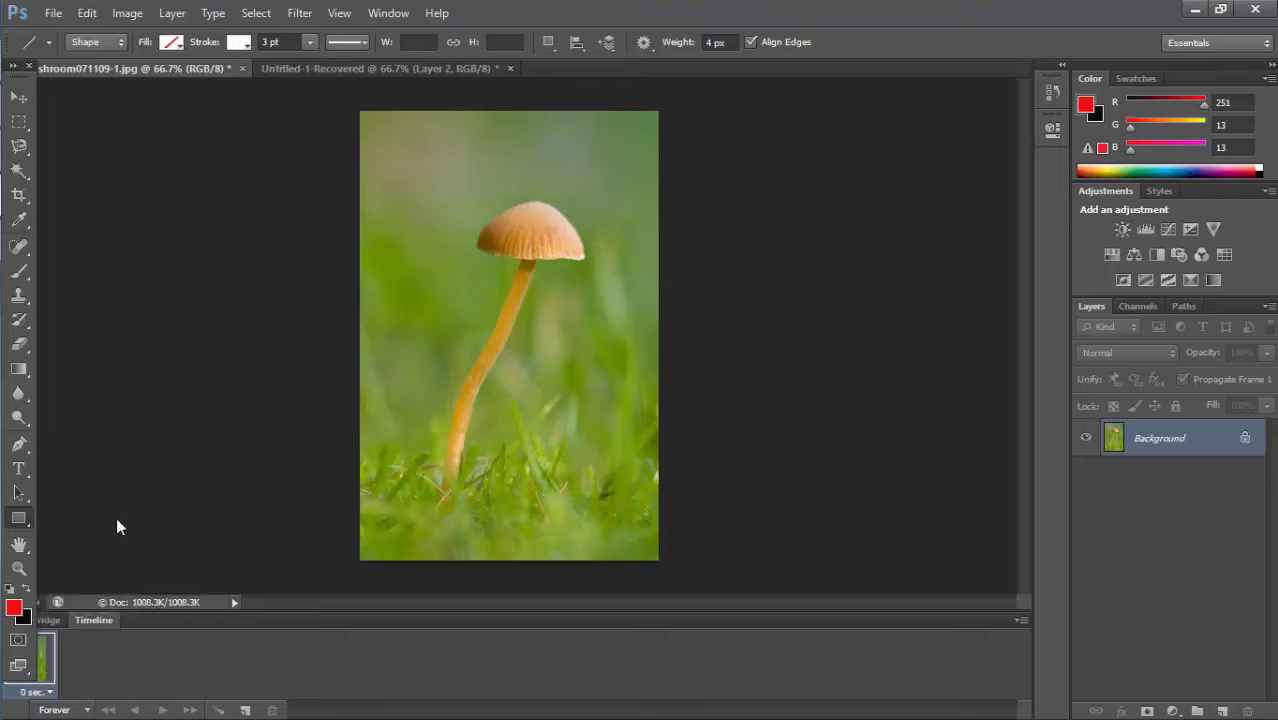
{"action": "left_click_drag", "start_coordinate": [409, 210], "coordinate": [511, 316]}
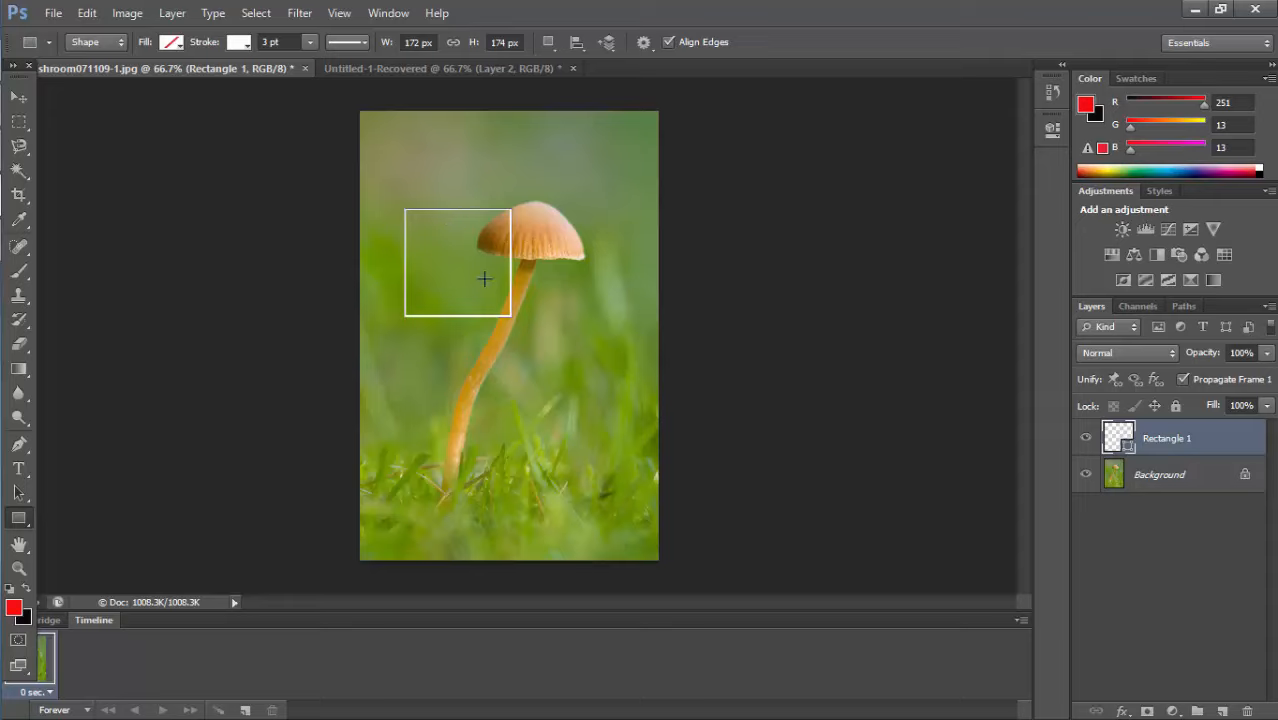
{"action": "left_click", "coordinate": [173, 44]}
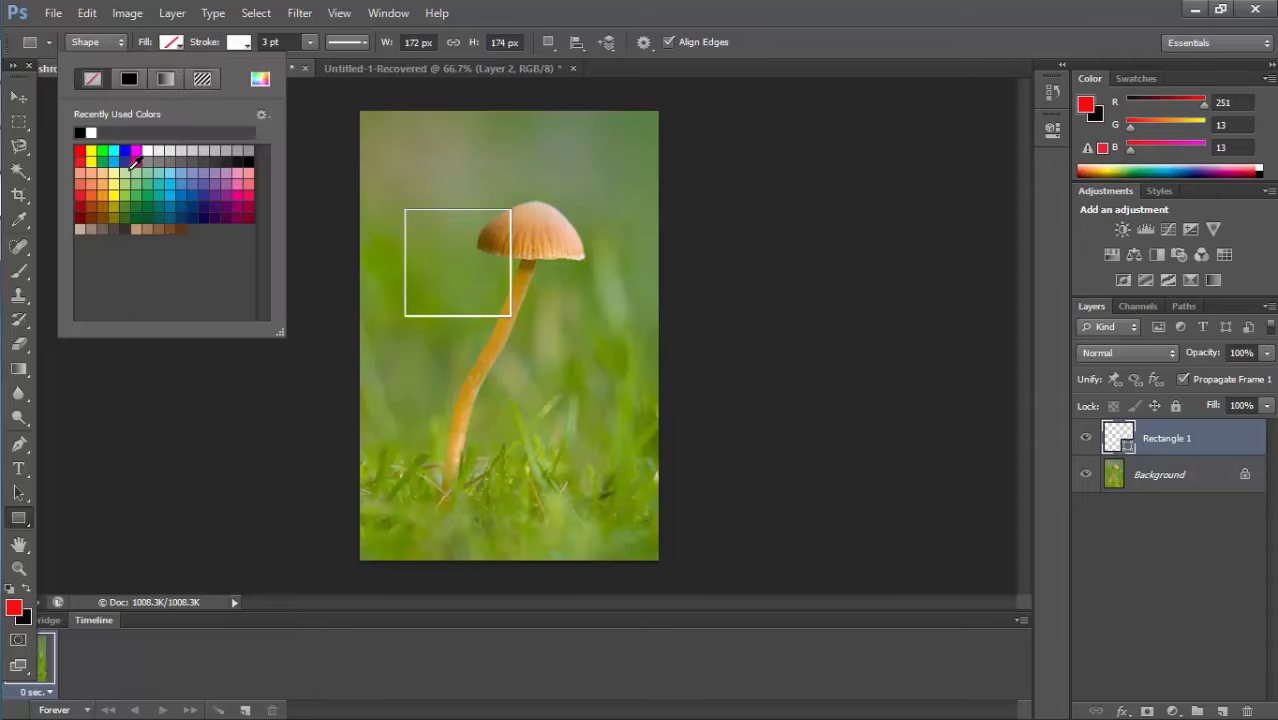
{"action": "left_click", "coordinate": [79, 151]}
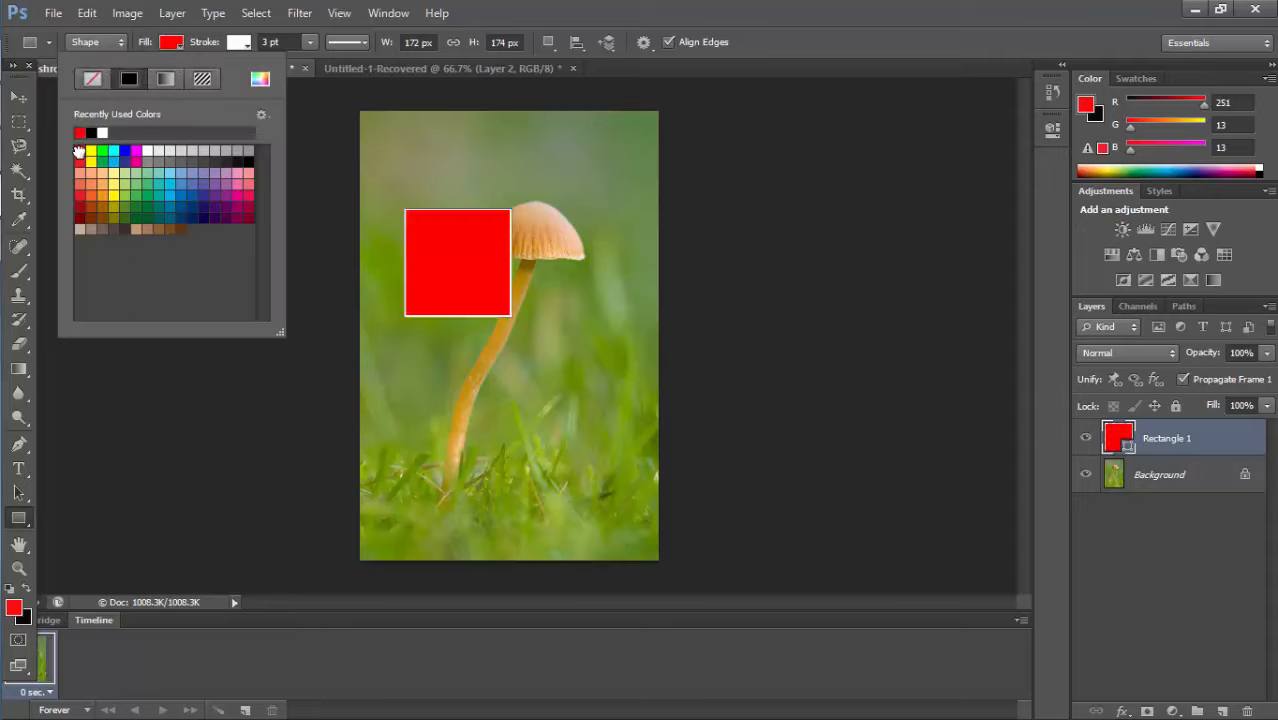
Try several stroke colours on the red rectangle, including black and light blue, and settle on a darker blue.
{"action": "left_click", "coordinate": [244, 45]}
{"action": "left_click", "coordinate": [244, 45]}
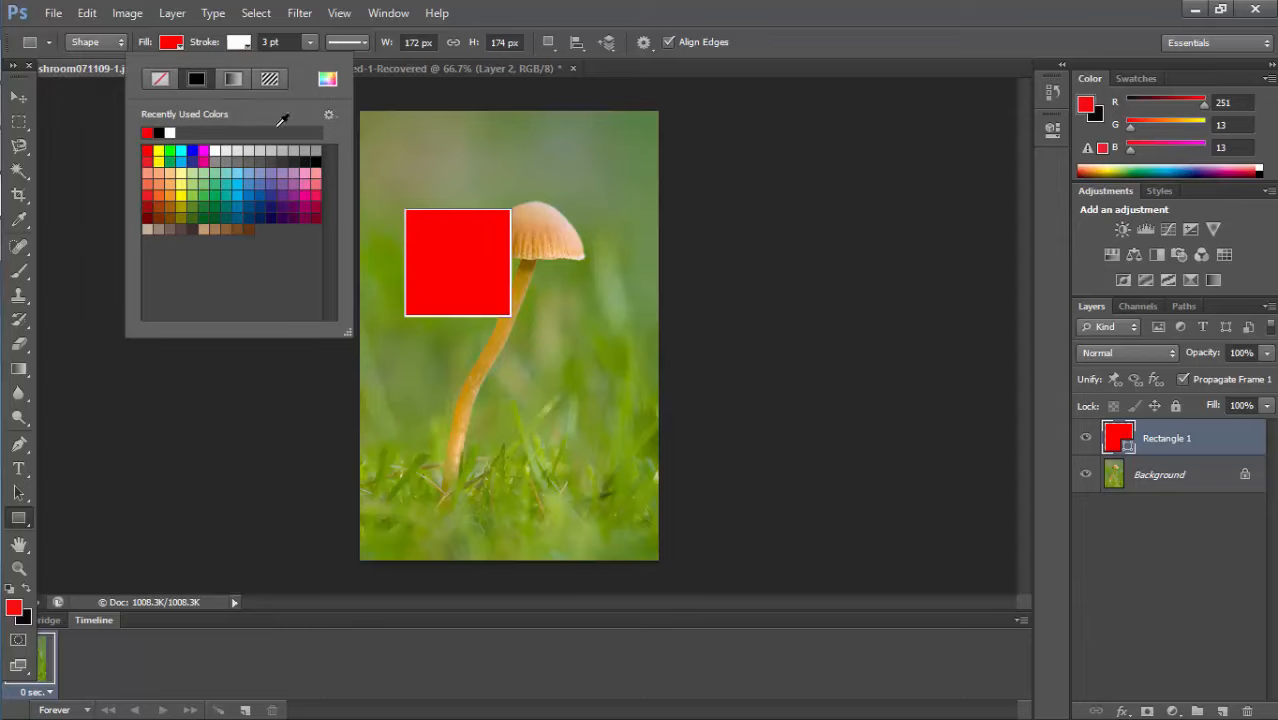
{"action": "left_click", "coordinate": [312, 160]}
{"action": "left_click", "coordinate": [291, 171]}
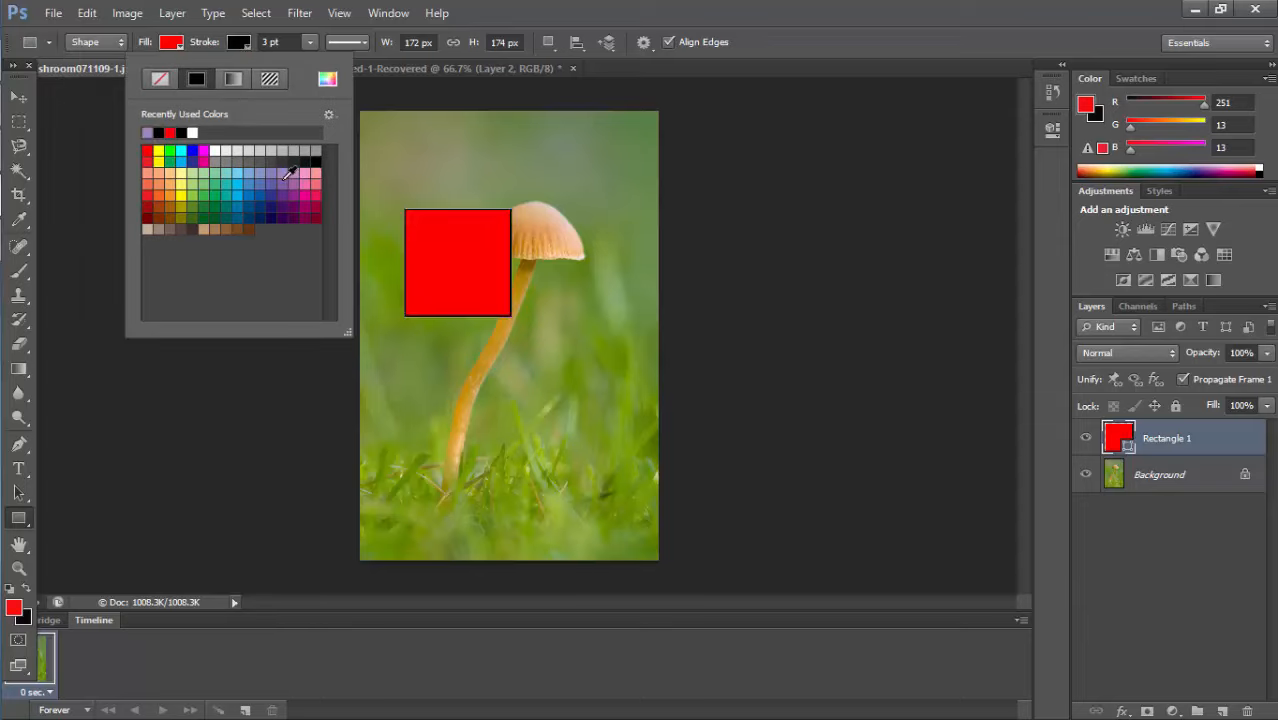
{"action": "left_click", "coordinate": [268, 205]}
{"action": "left_click", "coordinate": [237, 211]}
{"action": "left_click", "coordinate": [239, 192]}
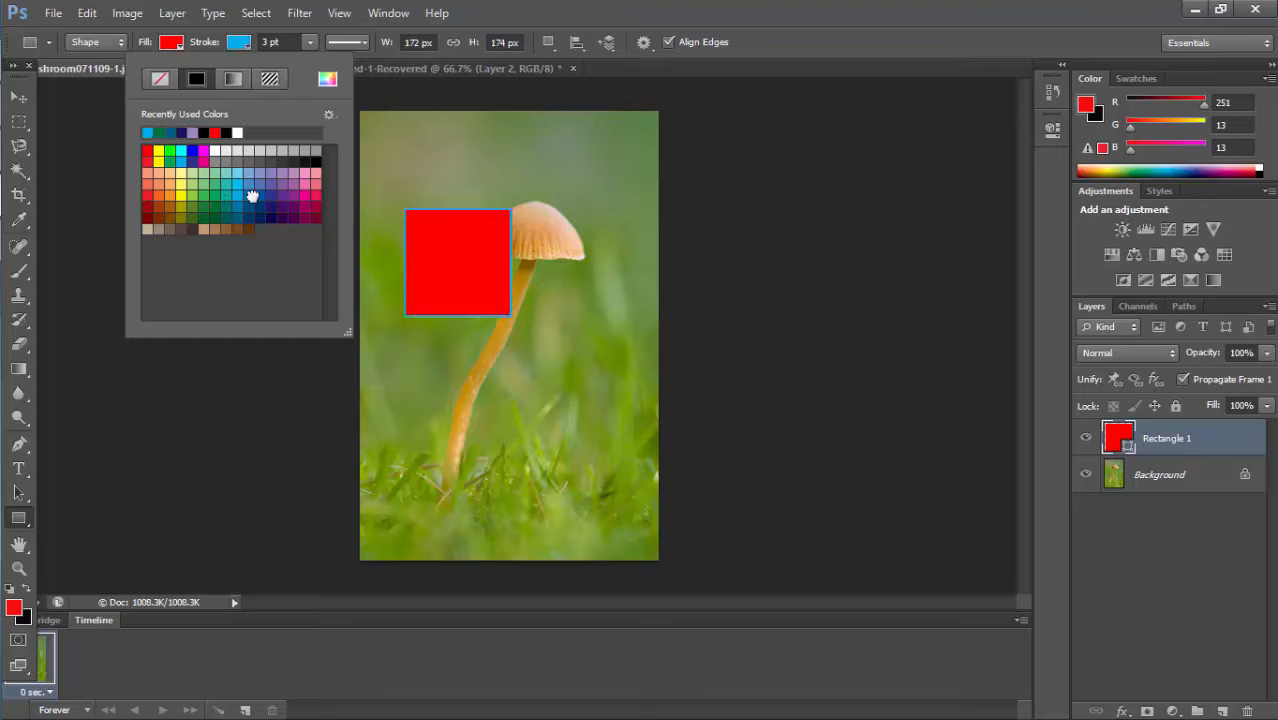
{"action": "left_click", "coordinate": [251, 194]}
{"action": "left_click", "coordinate": [244, 46]}
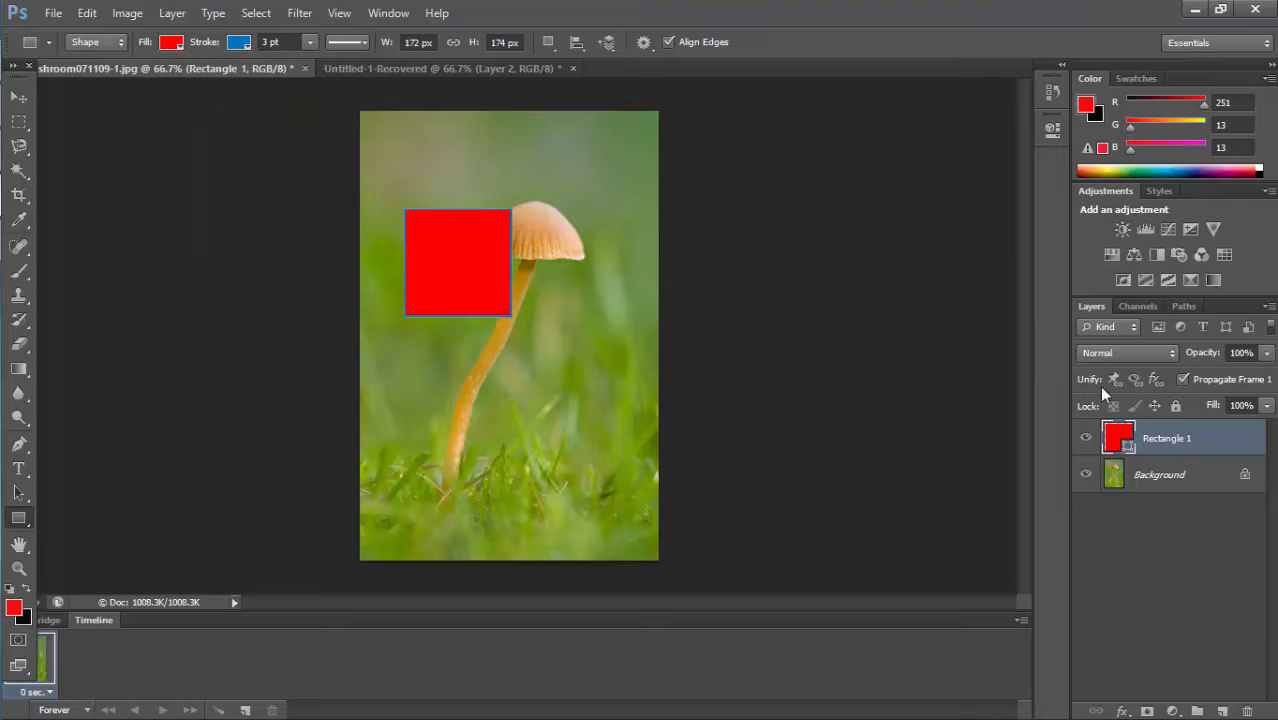
Hide the Rectangle 1 layer and activate the Zoom tool.
{"action": "left_click", "coordinate": [1088, 439]}
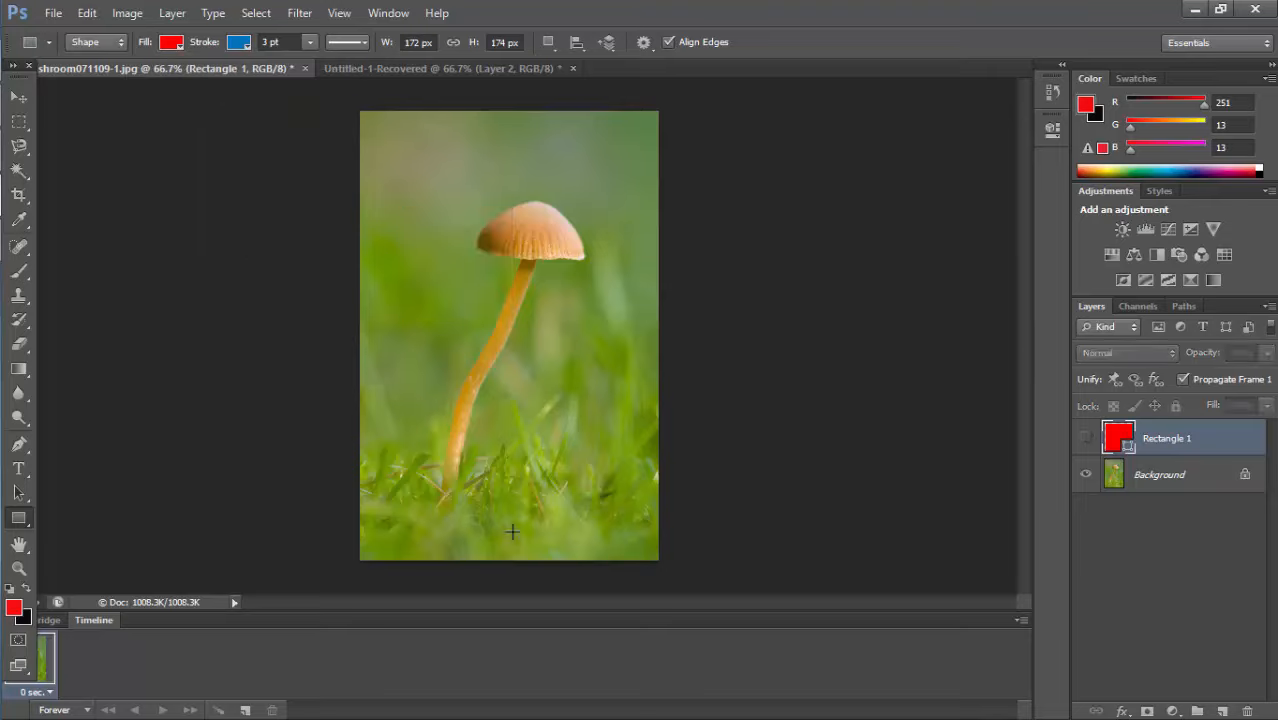
{"action": "left_click", "coordinate": [22, 569]}
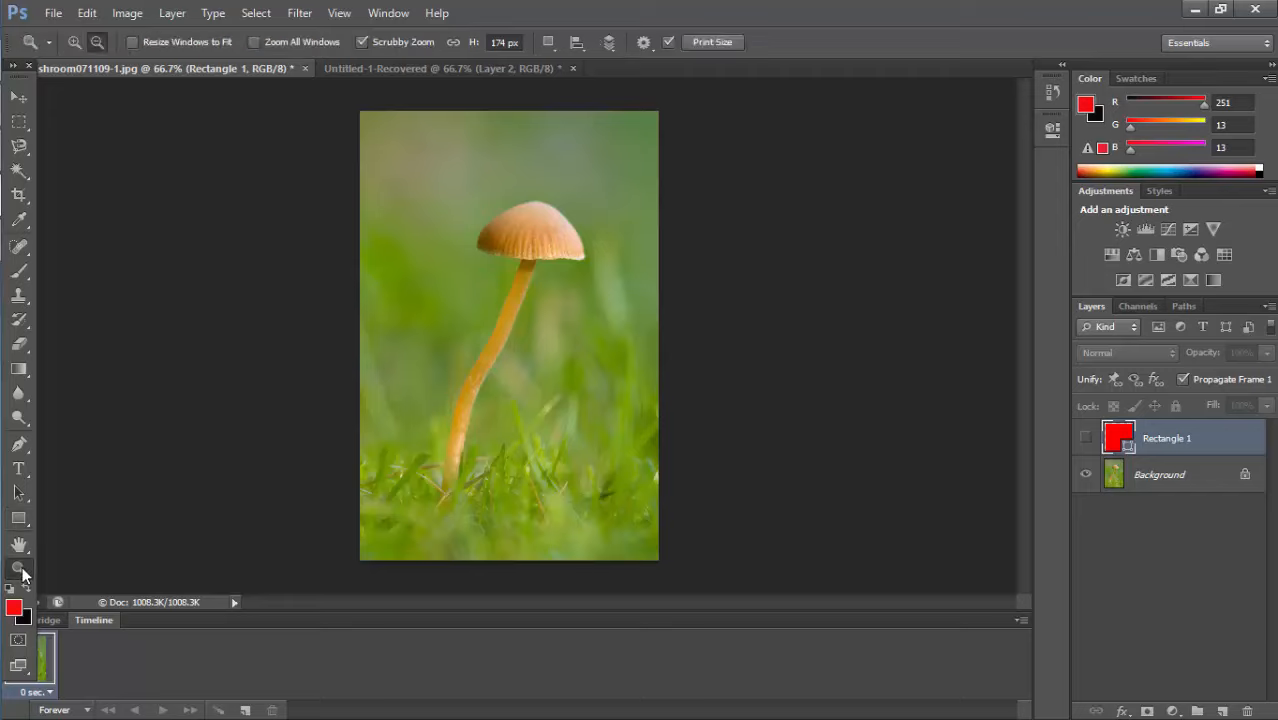
Briefly switch to the Hand tool, return to the Zoom tool and zoom the mushroom image out to 16.7%.
{"action": "left_click", "coordinate": [19, 545]}
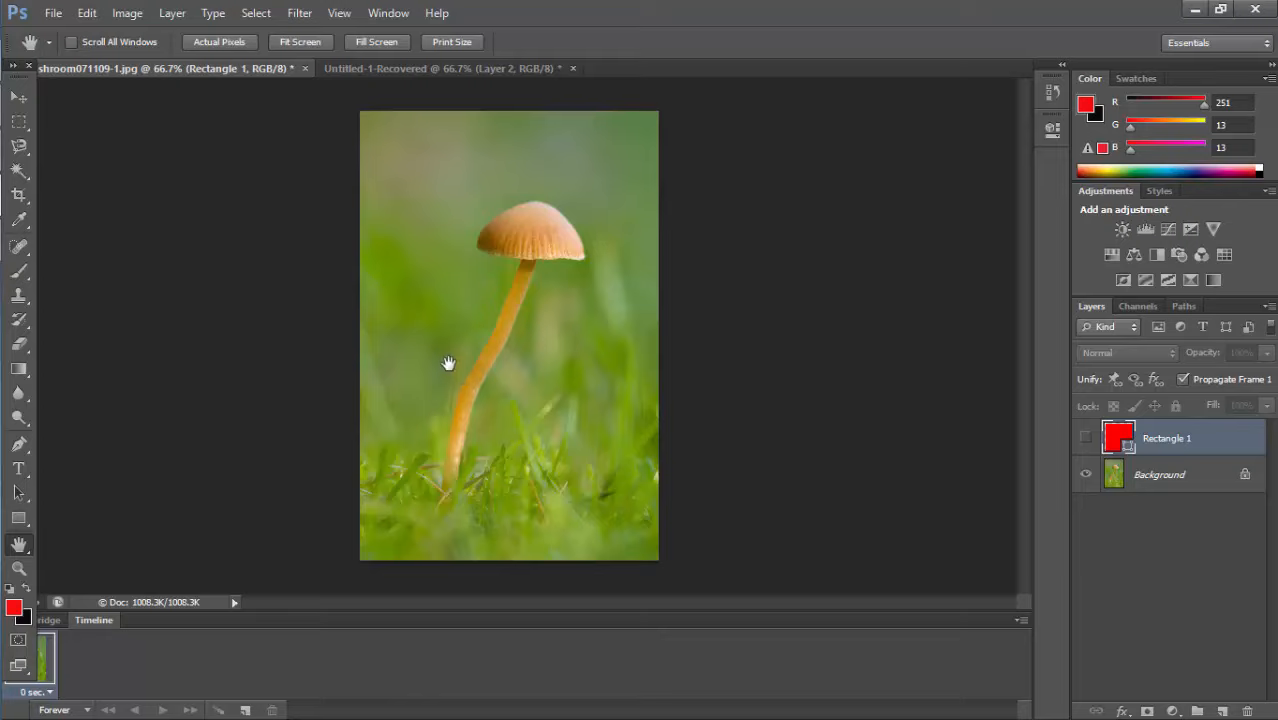
{"action": "left_click", "coordinate": [20, 568]}
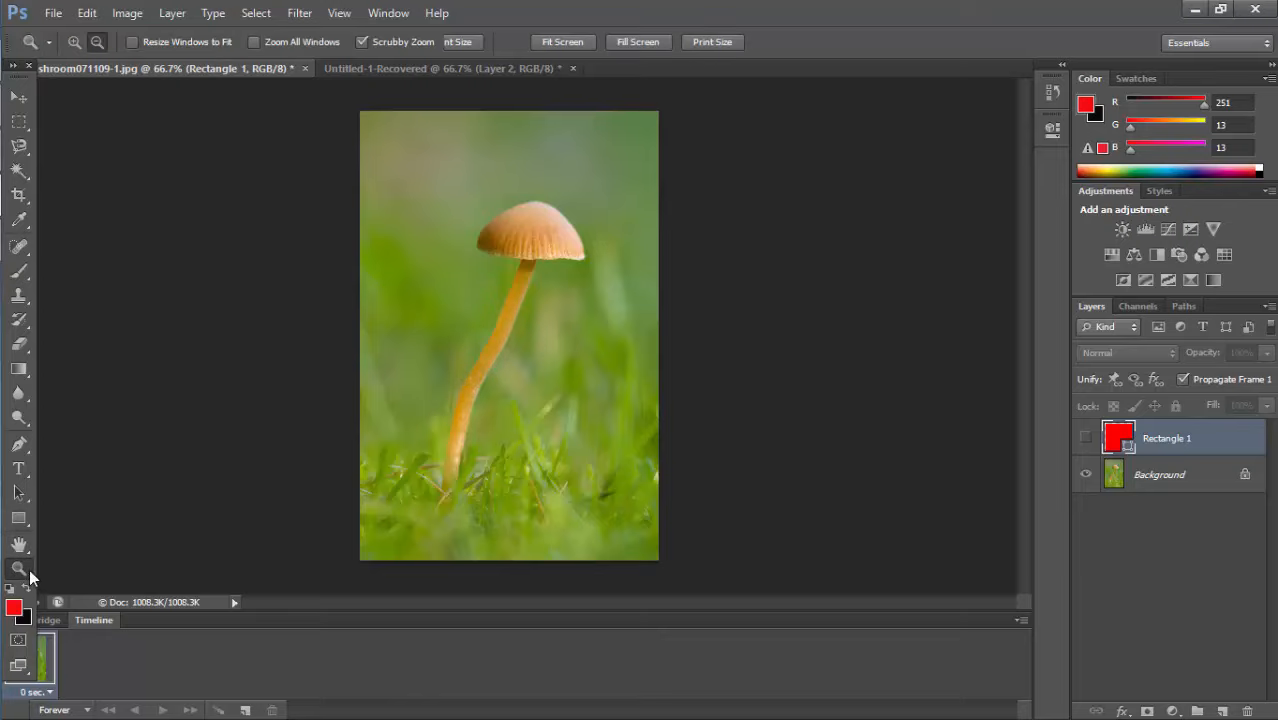
{"action": "left_click", "coordinate": [493, 281]}
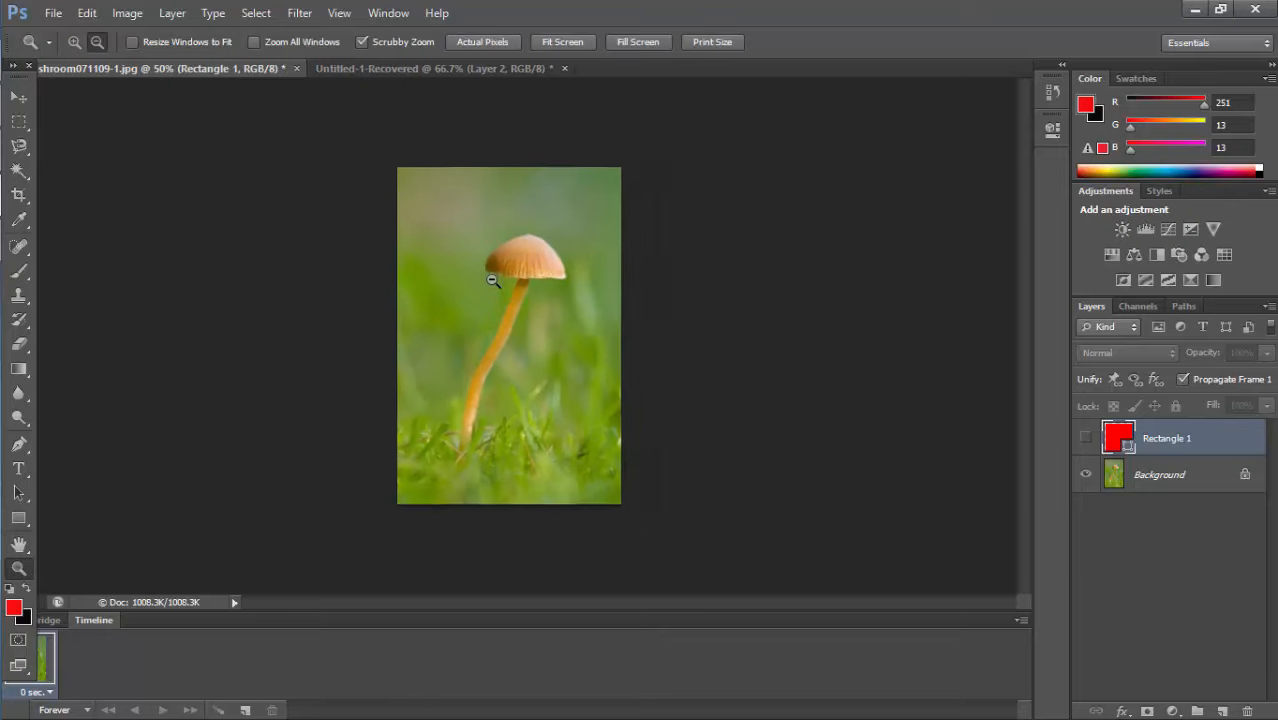
{"action": "left_click", "coordinate": [493, 281]}
{"action": "left_click", "coordinate": [493, 281]}
{"action": "left_click", "coordinate": [493, 281]}
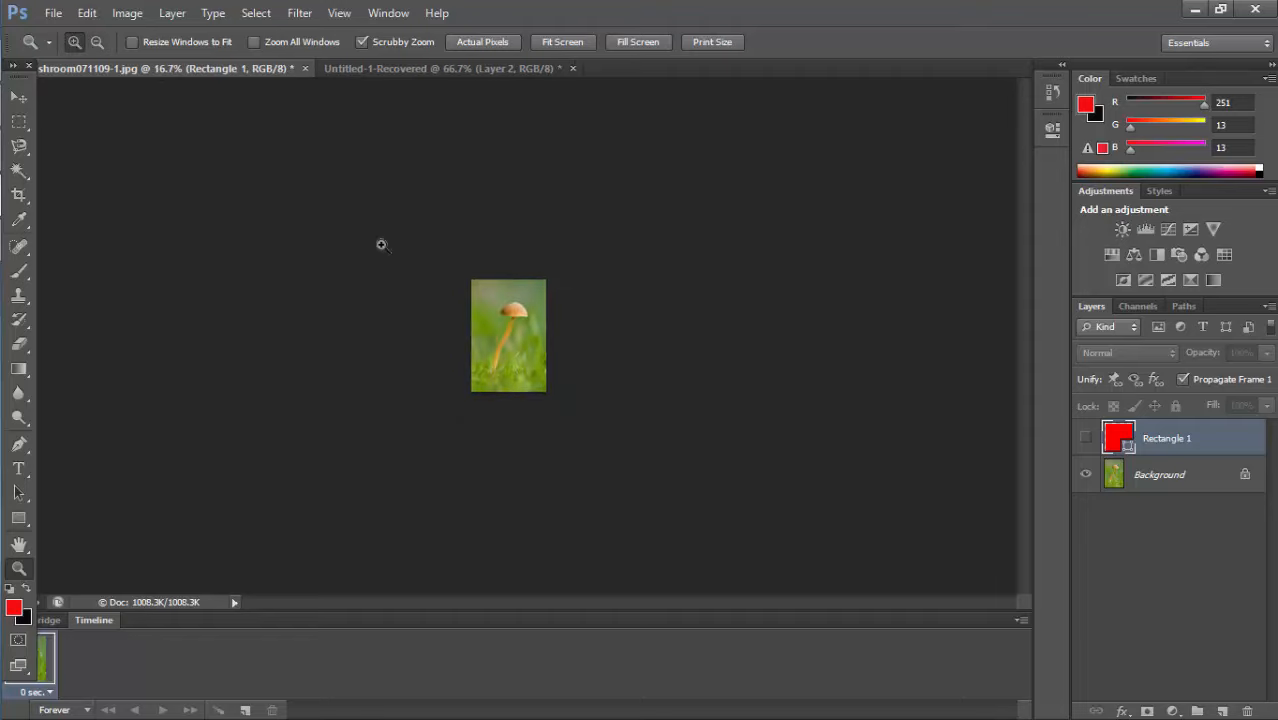
Zoom in on the mushroom to 300% and bring its cap into view for close inspection.
{"action": "left_click", "coordinate": [489, 312]}
{"action": "left_click_drag", "start_coordinate": [489, 312], "coordinate": [492, 307]}
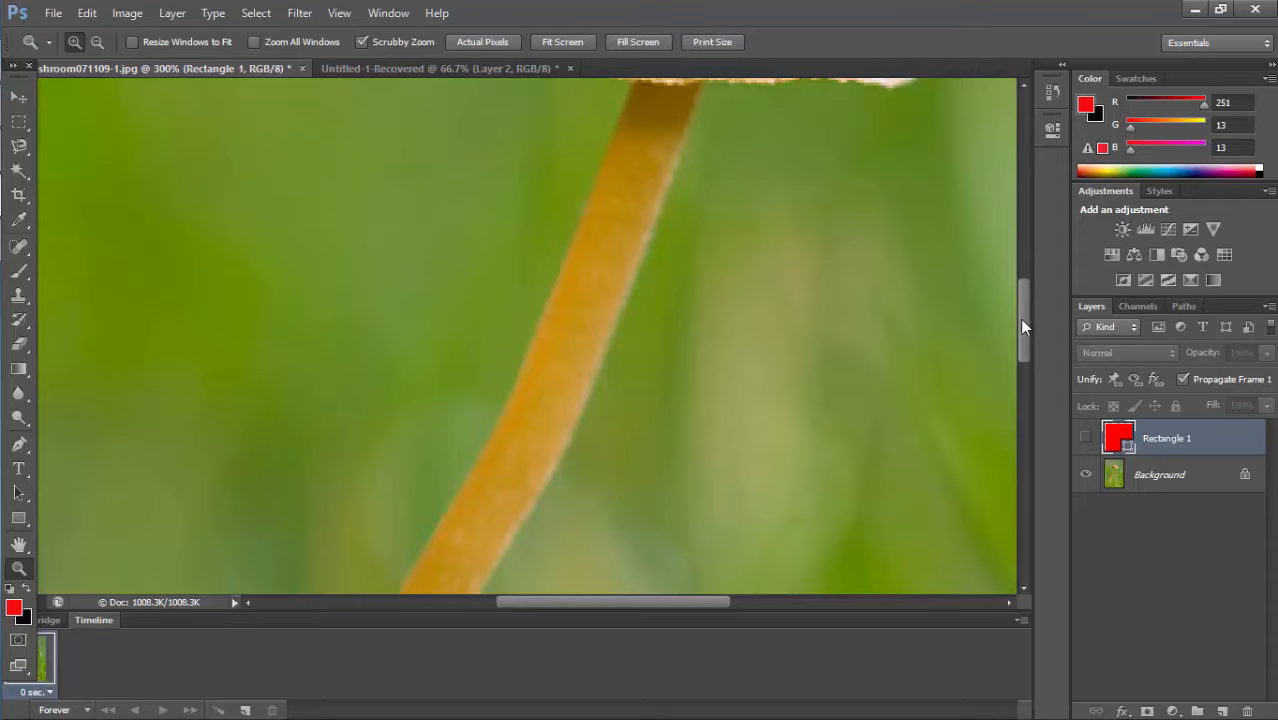
{"action": "left_click_drag", "start_coordinate": [1020, 319], "coordinate": [1030, 266]}
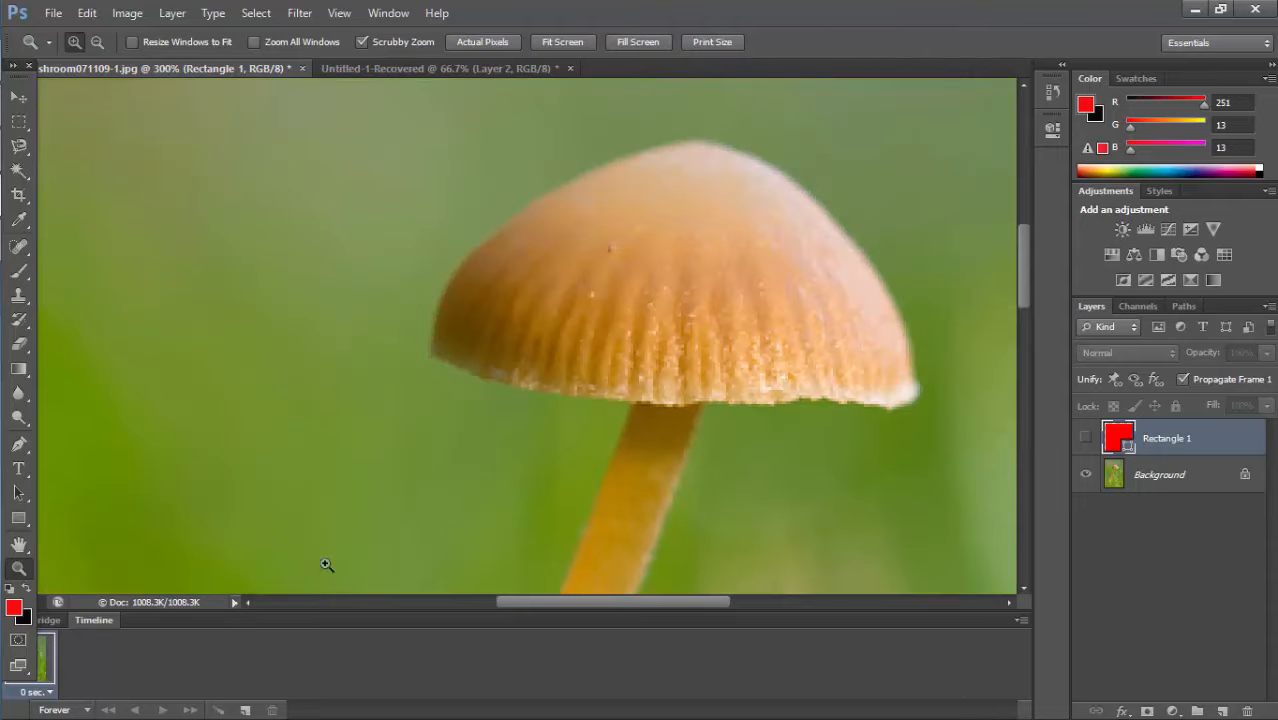
Set the Zoom tool to zoom out and reduce the magnification around the mushroom cap.
{"action": "left_click", "coordinate": [97, 42]}
{"action": "left_click", "coordinate": [356, 254]}
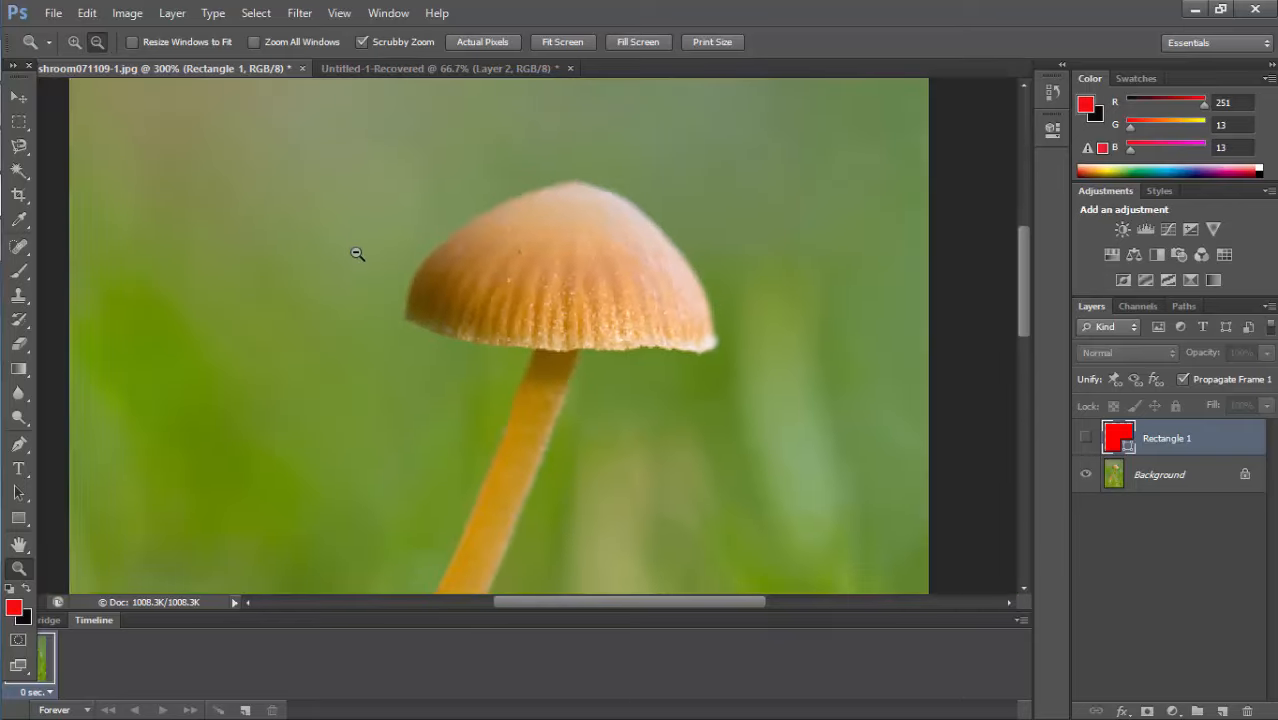